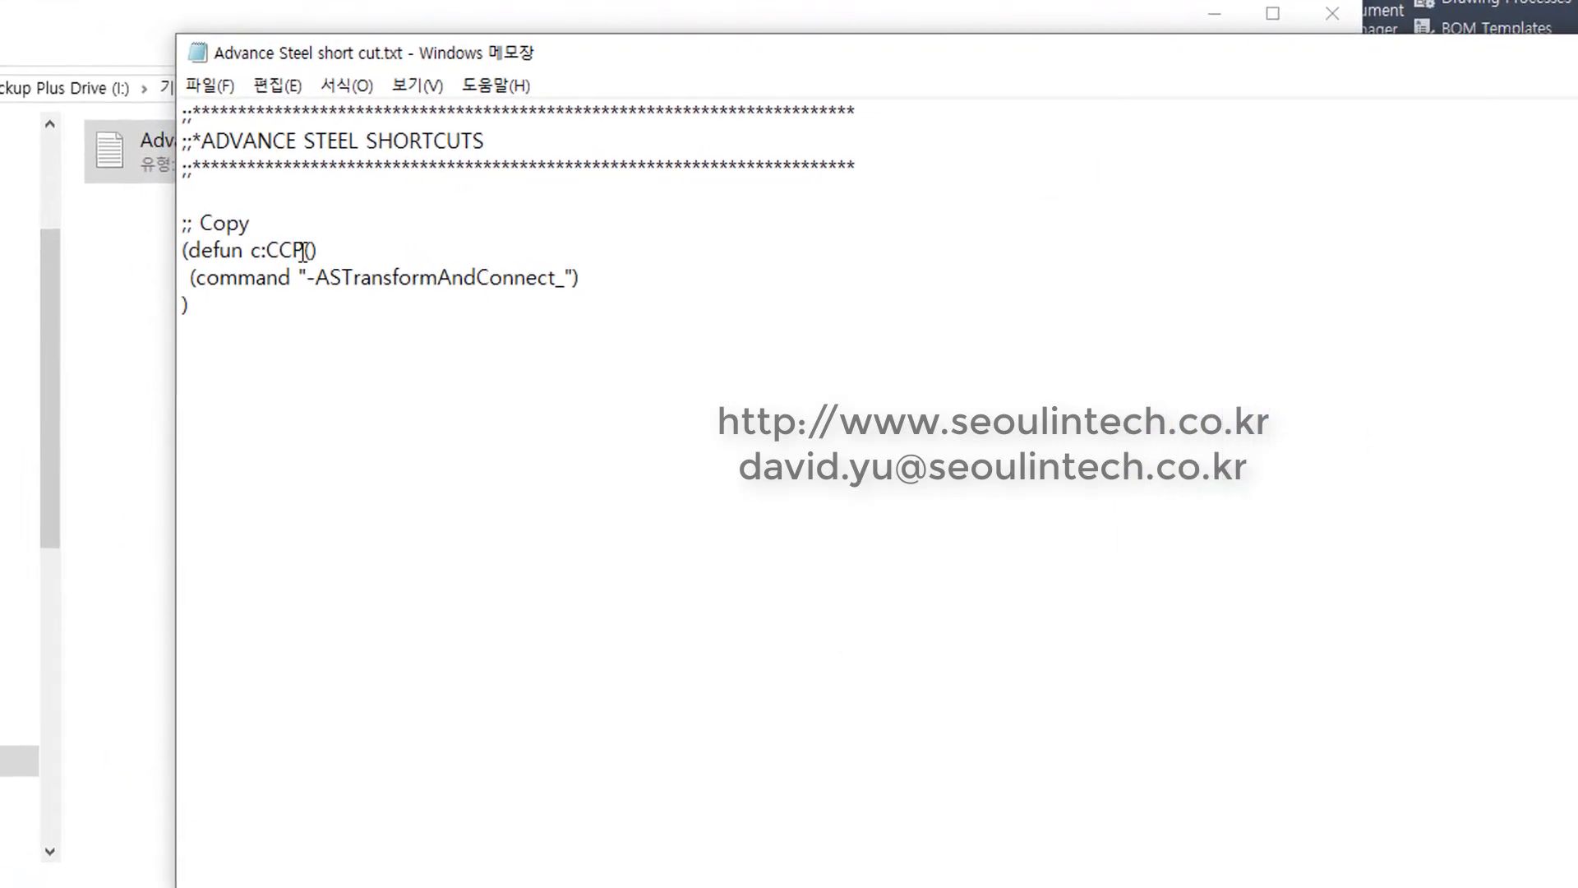
# Step: Examine the CCP shortcut name and its -ASTransformAndConnect_ command string in the Copy definition
pyautogui.moveTo(193, 230); pyautogui.dragTo(176, 232)
pyautogui.moveTo(280, 259); pyautogui.dragTo(269, 252)
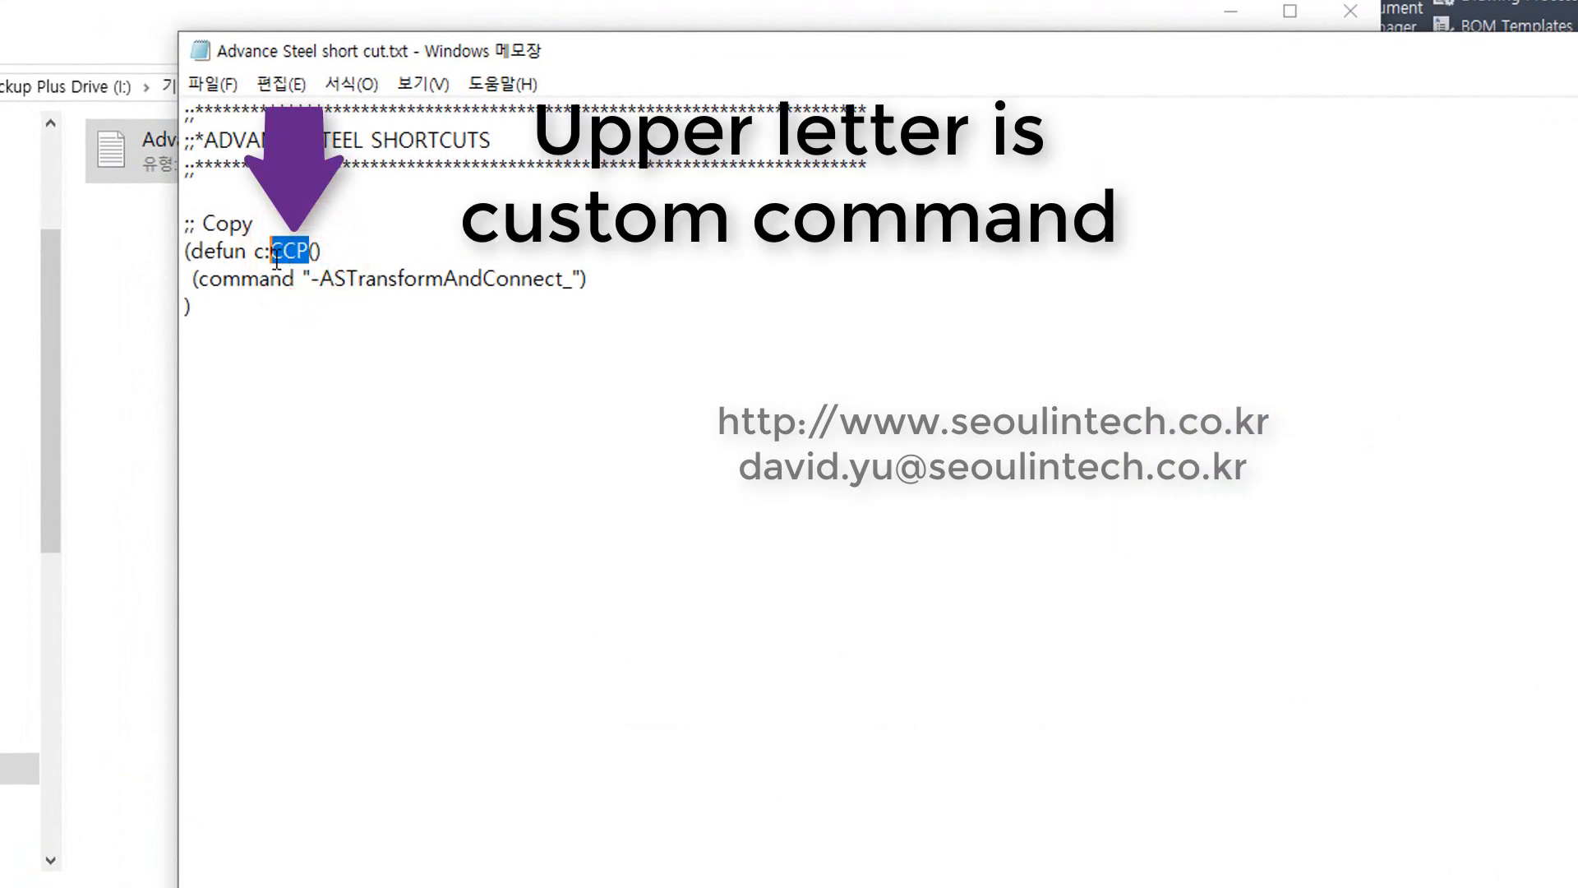
pyautogui.click(332, 556)
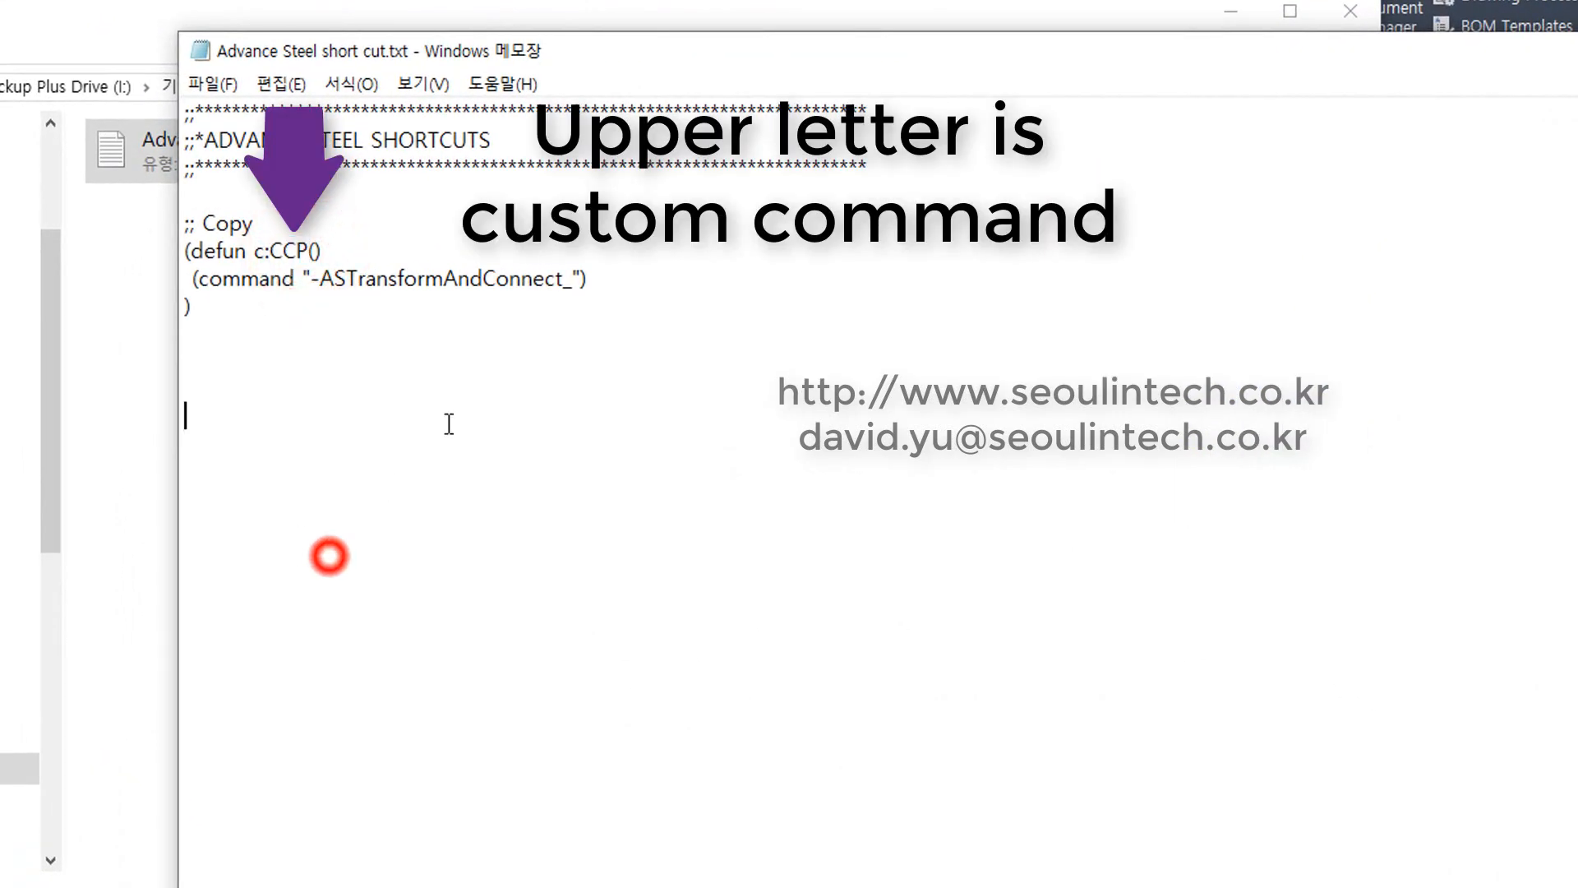
pyautogui.moveTo(574, 277); pyautogui.dragTo(315, 275)
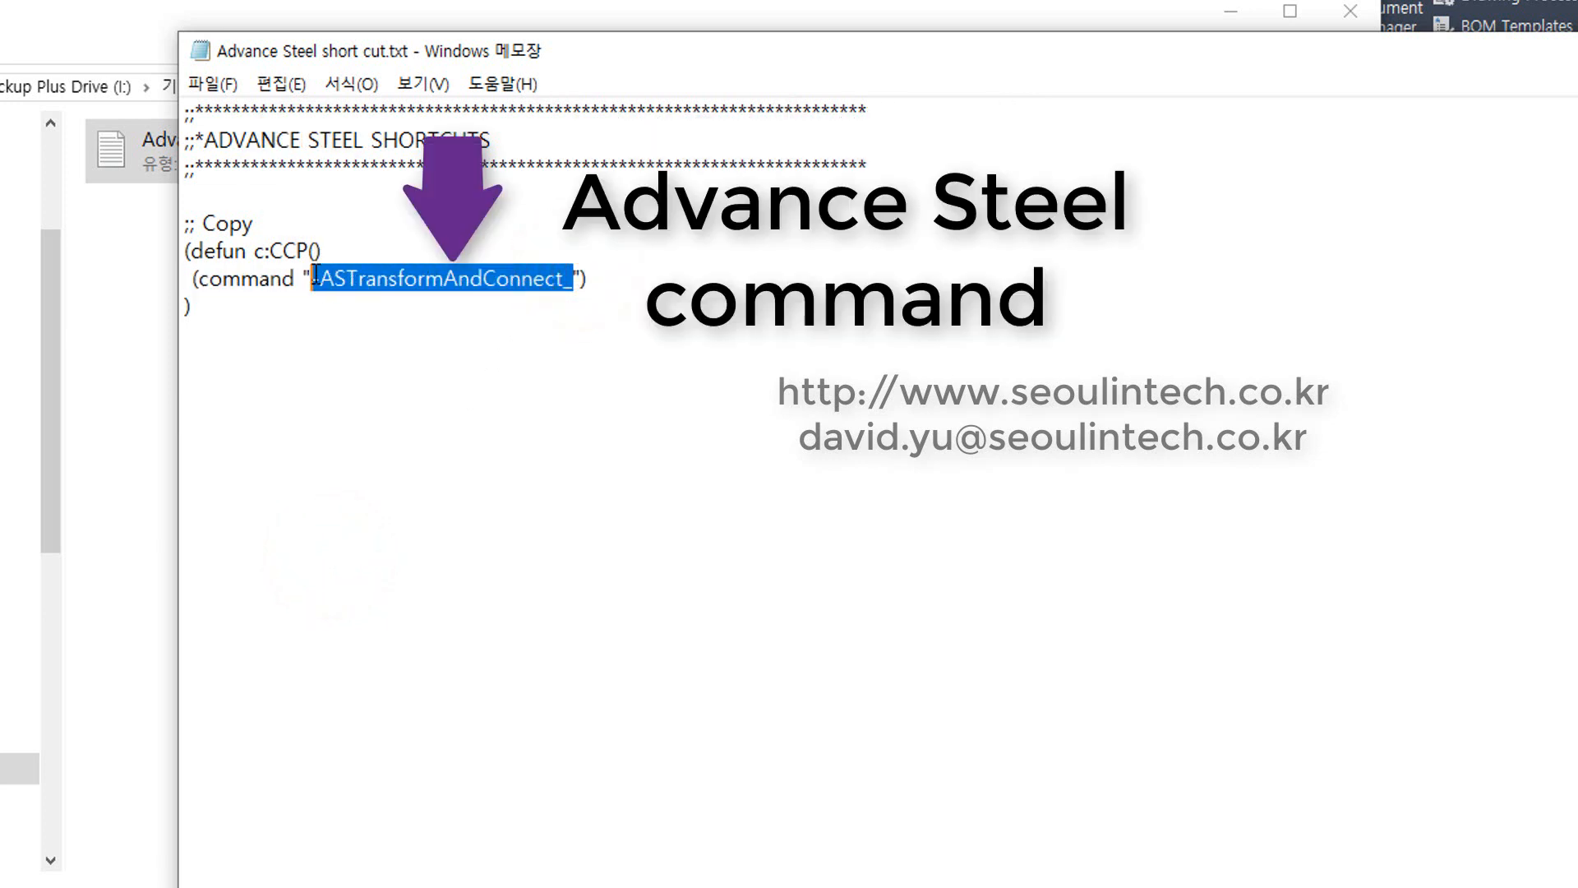
pyautogui.click(547, 519)
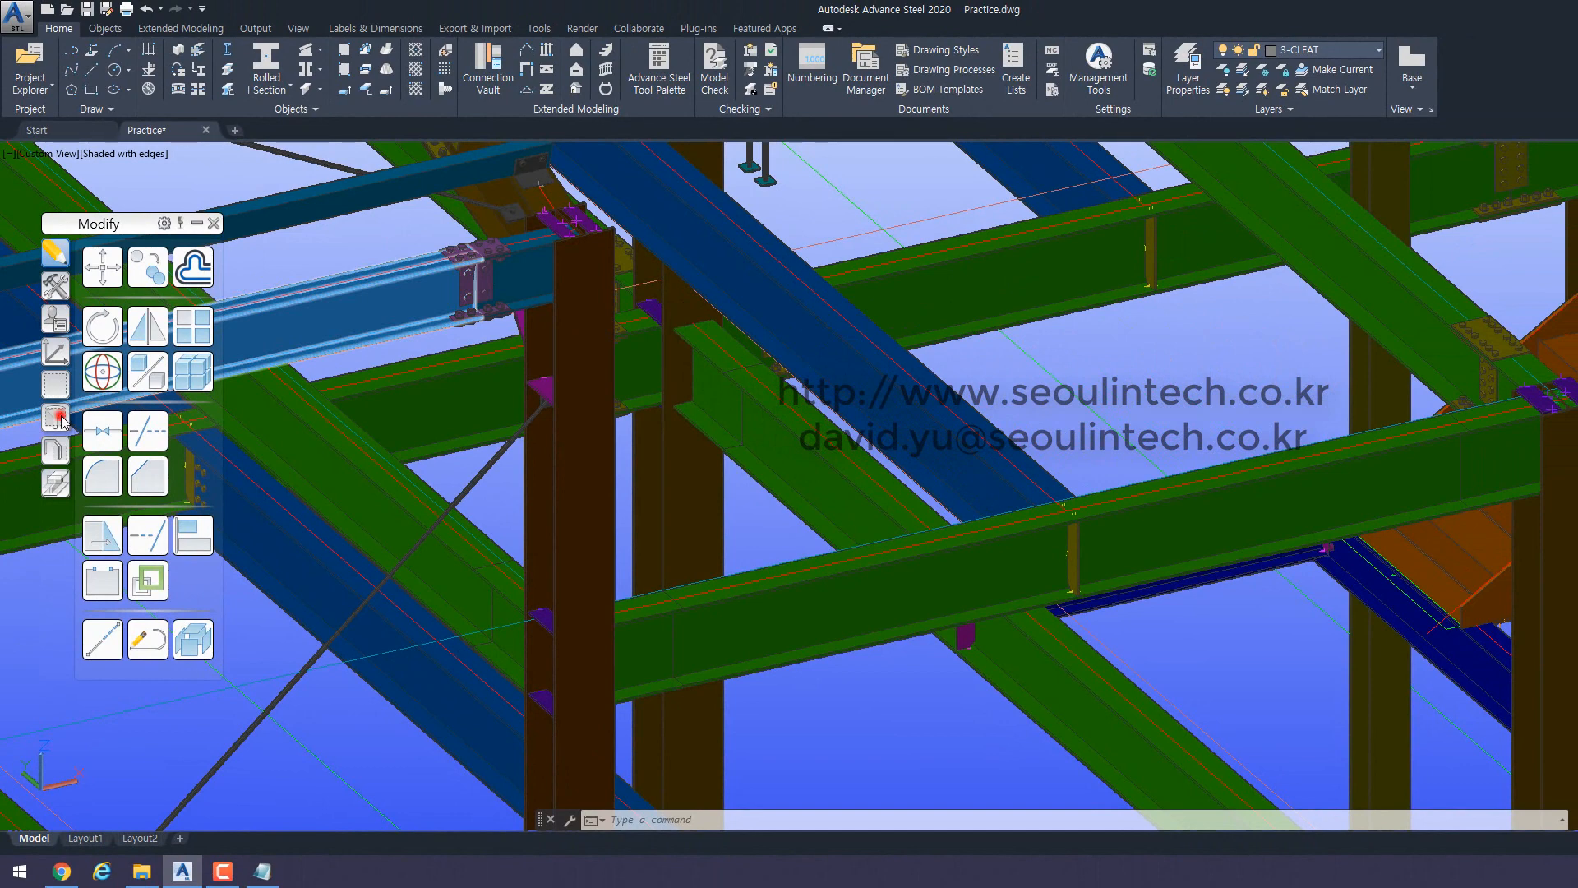
# Step: Copy the bolted splice connection beside the stair onto the front green beam, with the stair-side column stub as main beam and the long span as secondary
pyautogui.click(57, 418)
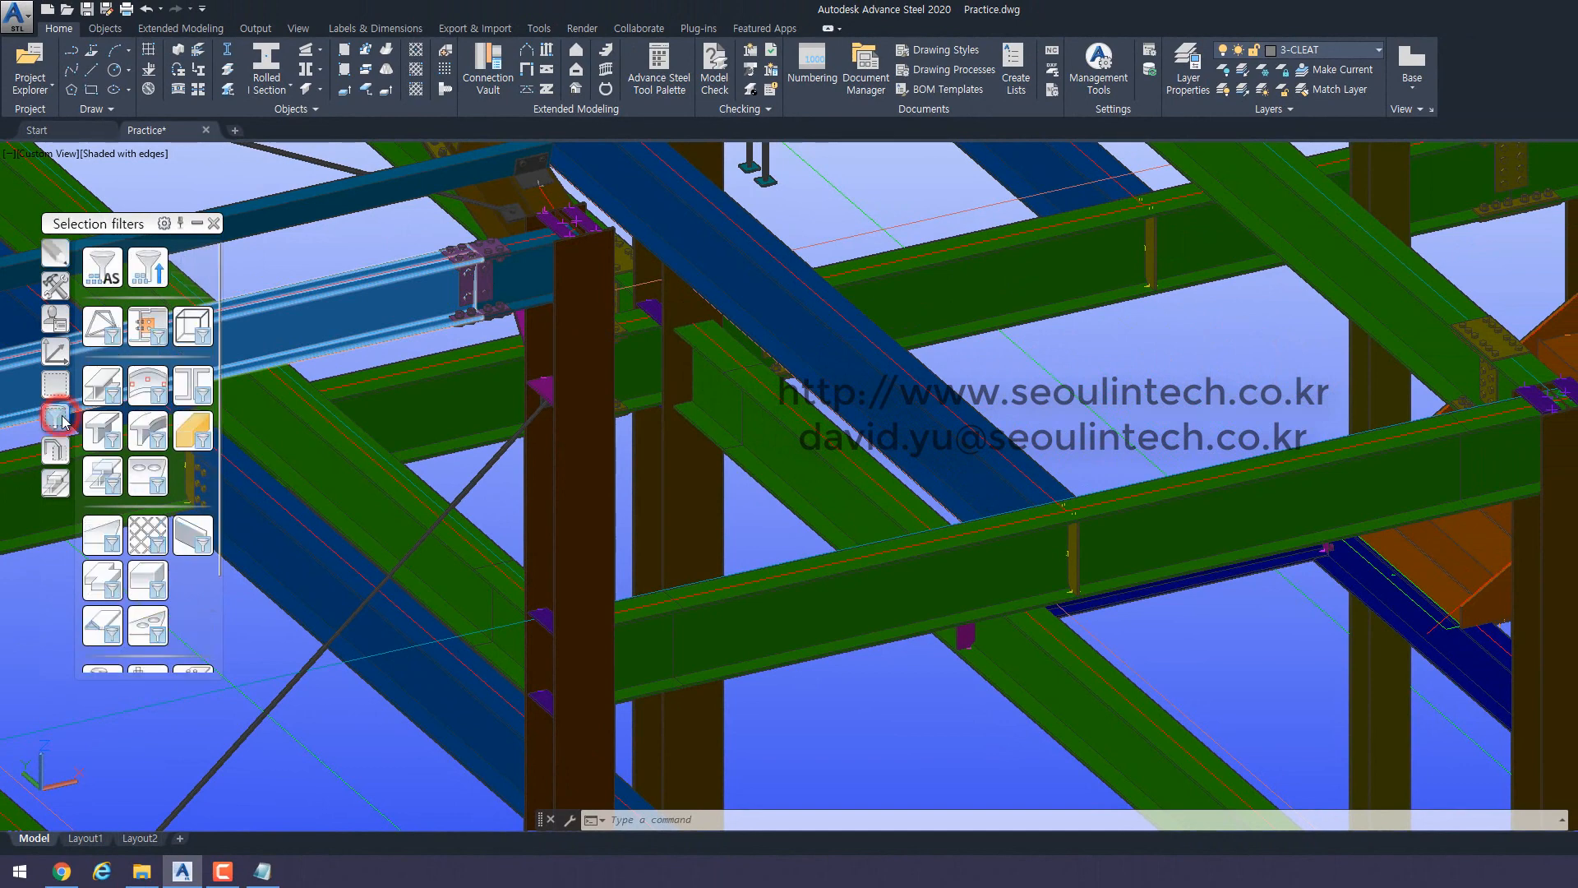
pyautogui.click(54, 286)
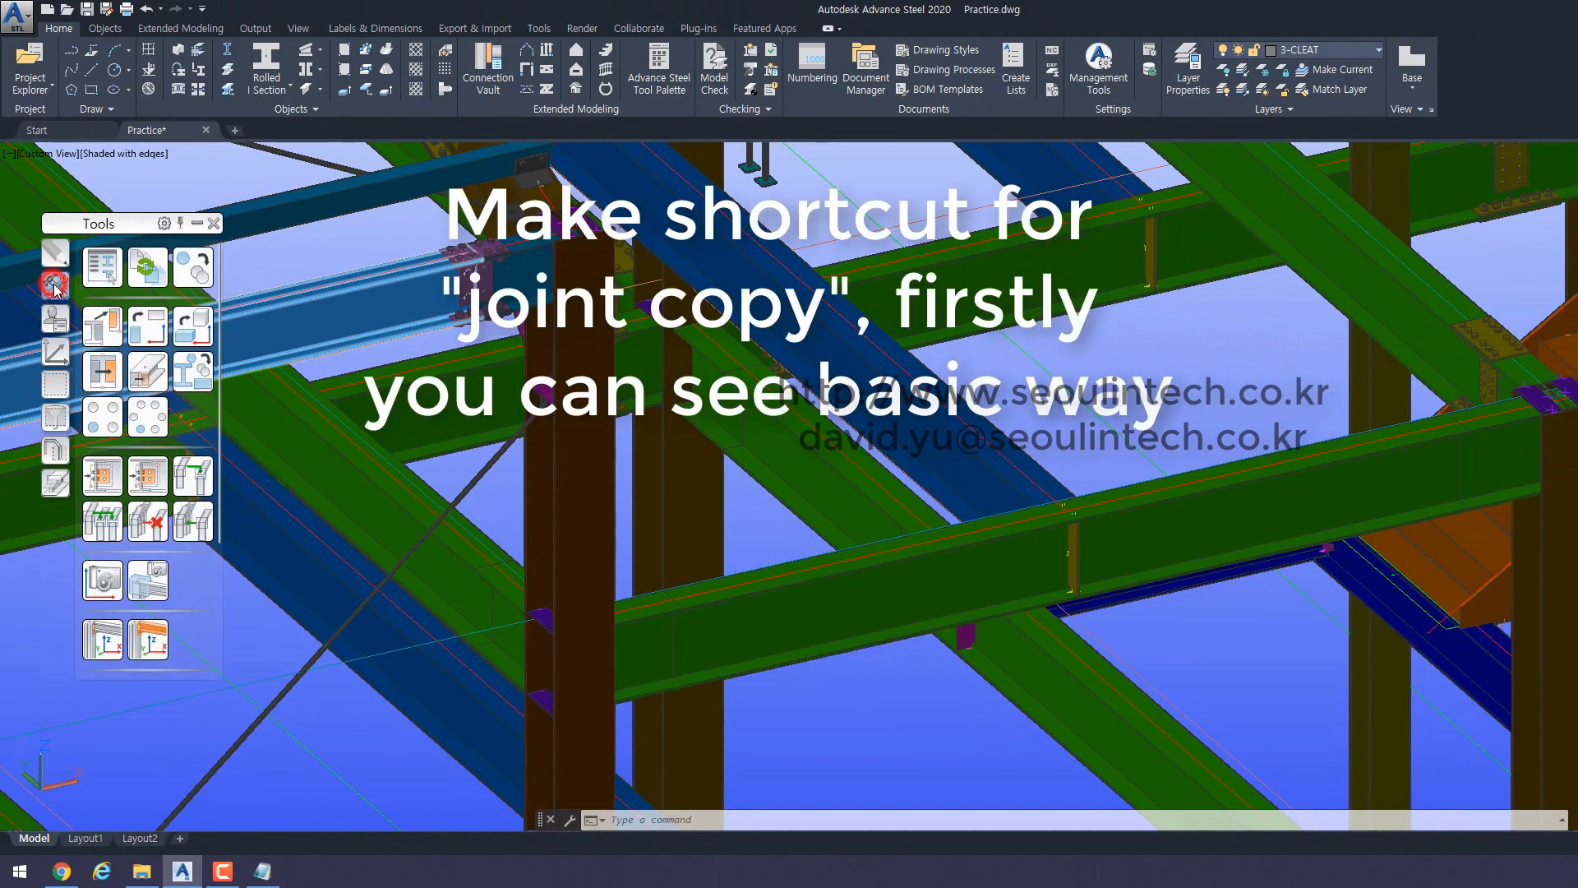
pyautogui.click(100, 484)
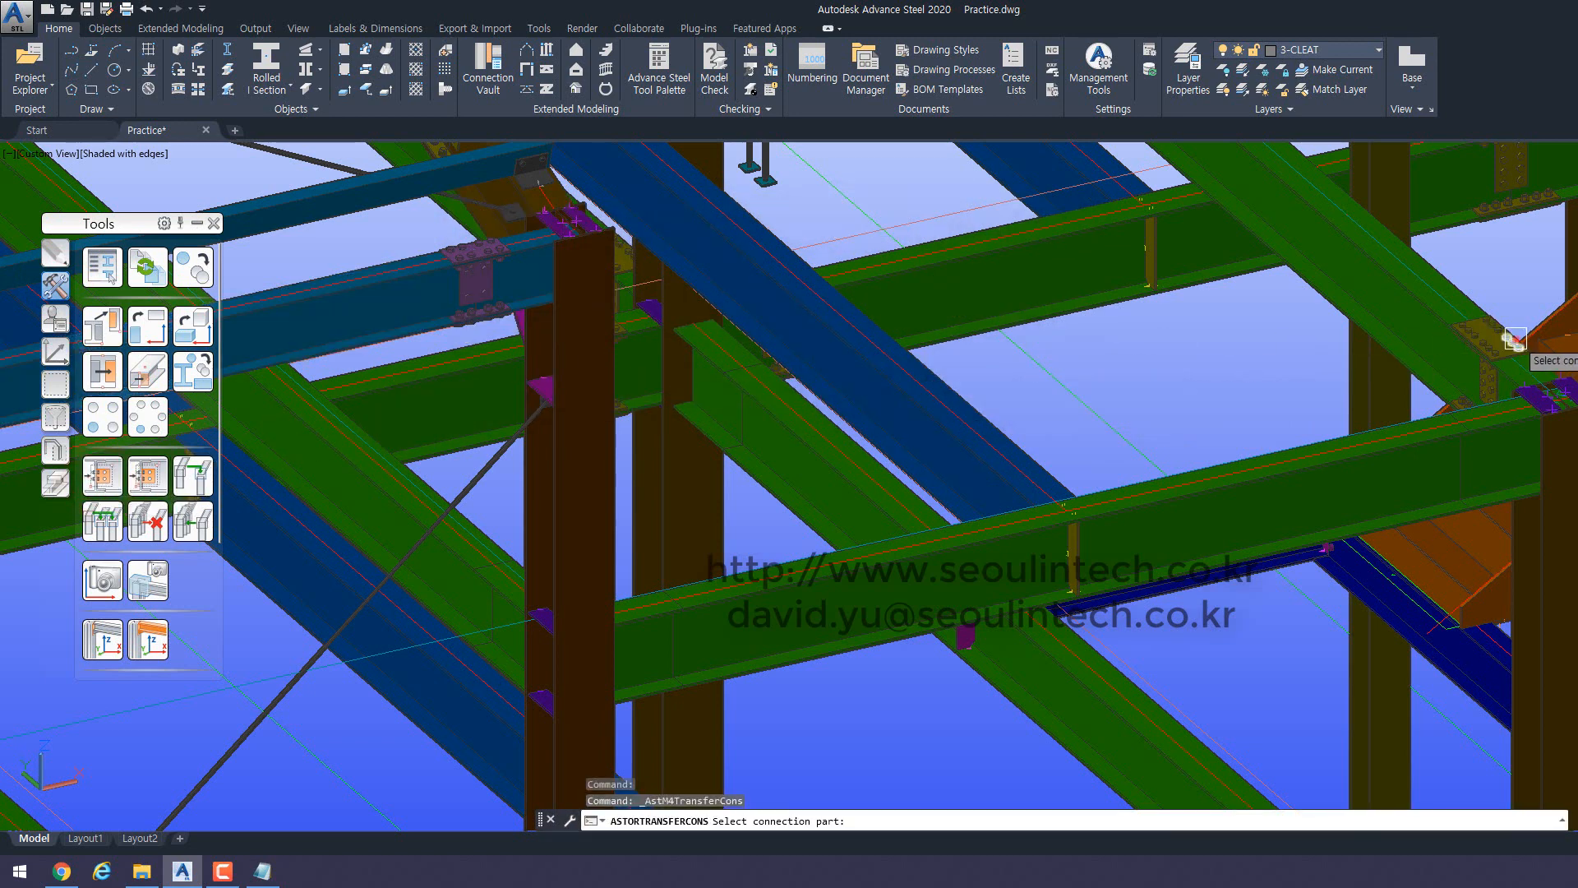
pyautogui.click(1514, 339)
pyautogui.press('Return')
pyautogui.click(1521, 456)
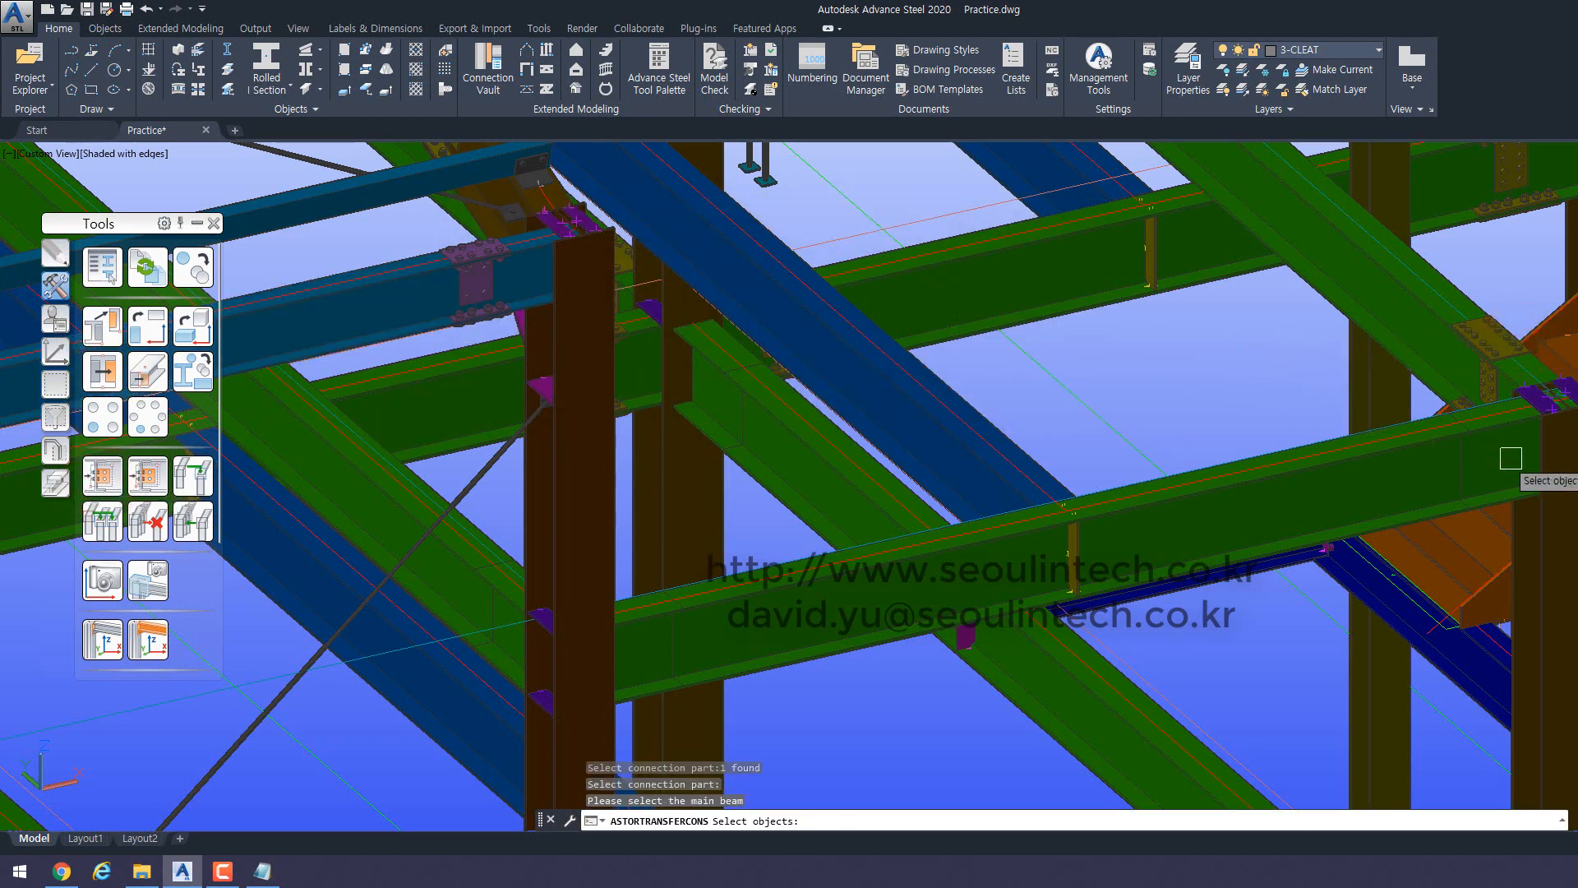
pyautogui.rightClick(1516, 454)
pyautogui.click(1329, 458)
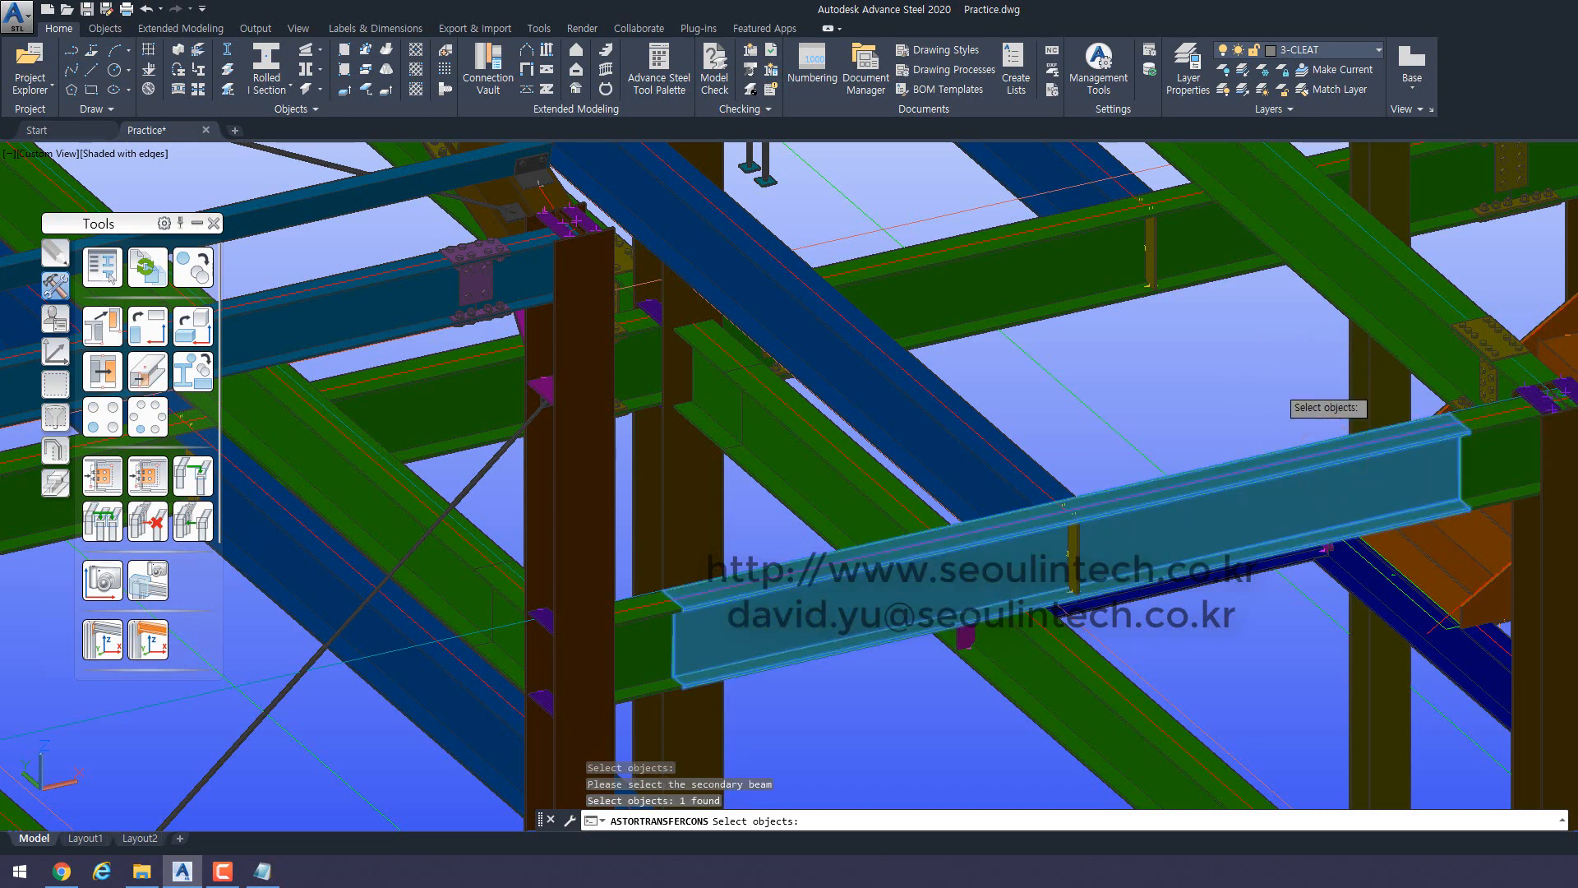
pyautogui.rightClick(1277, 387)
# Step: Copy the same splice to the span's other end, with the short column stub as main beam and the long span as secondary, and end the command
pyautogui.click(633, 637)
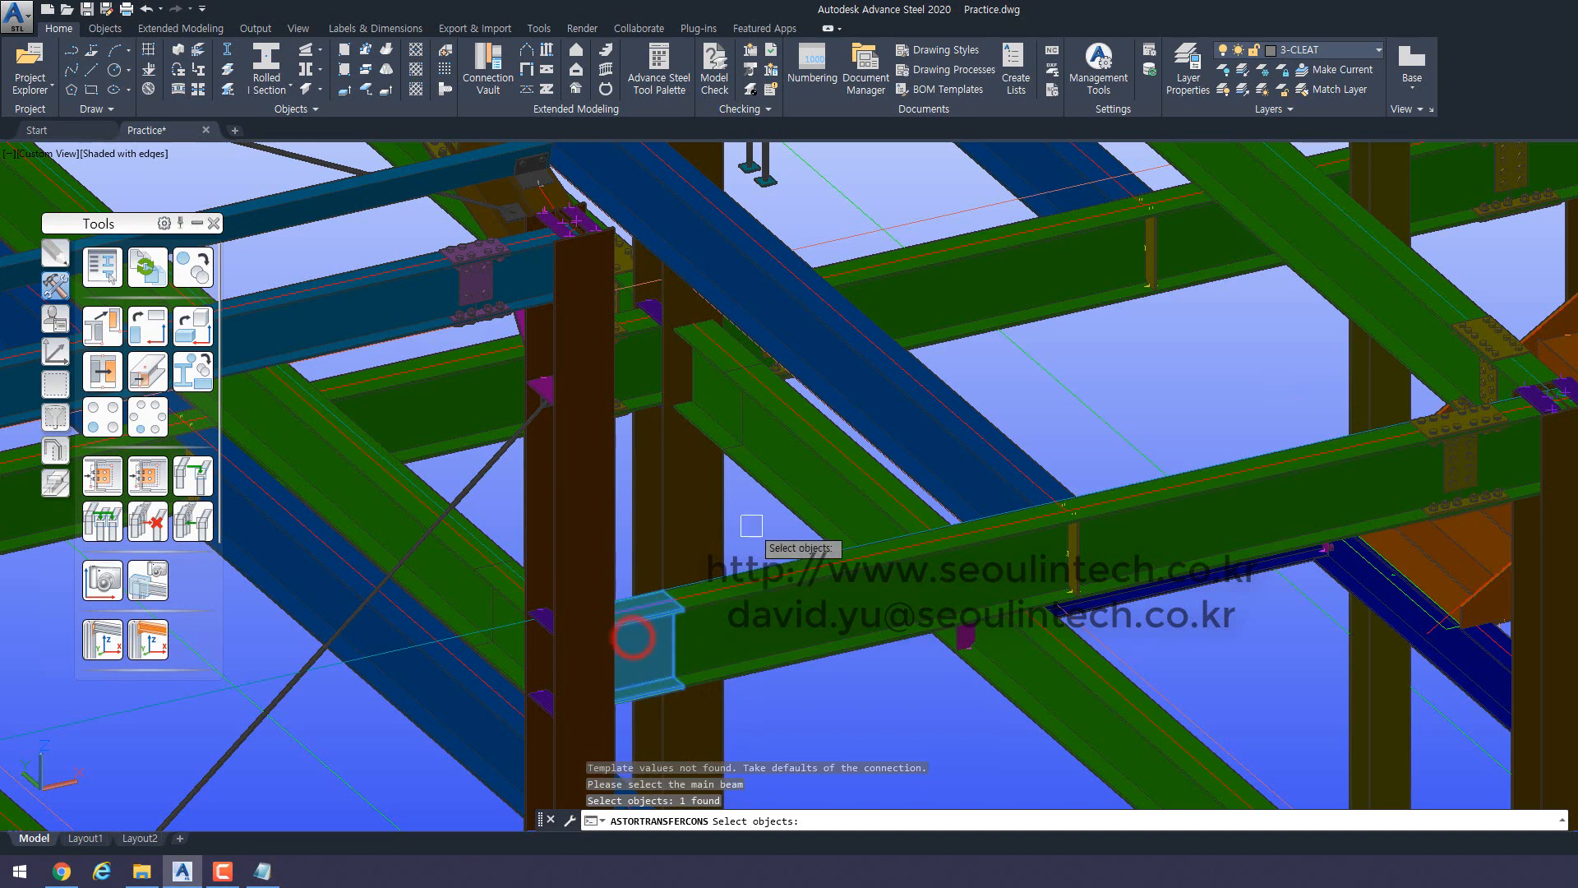
pyautogui.rightClick(745, 579)
pyautogui.click(746, 586)
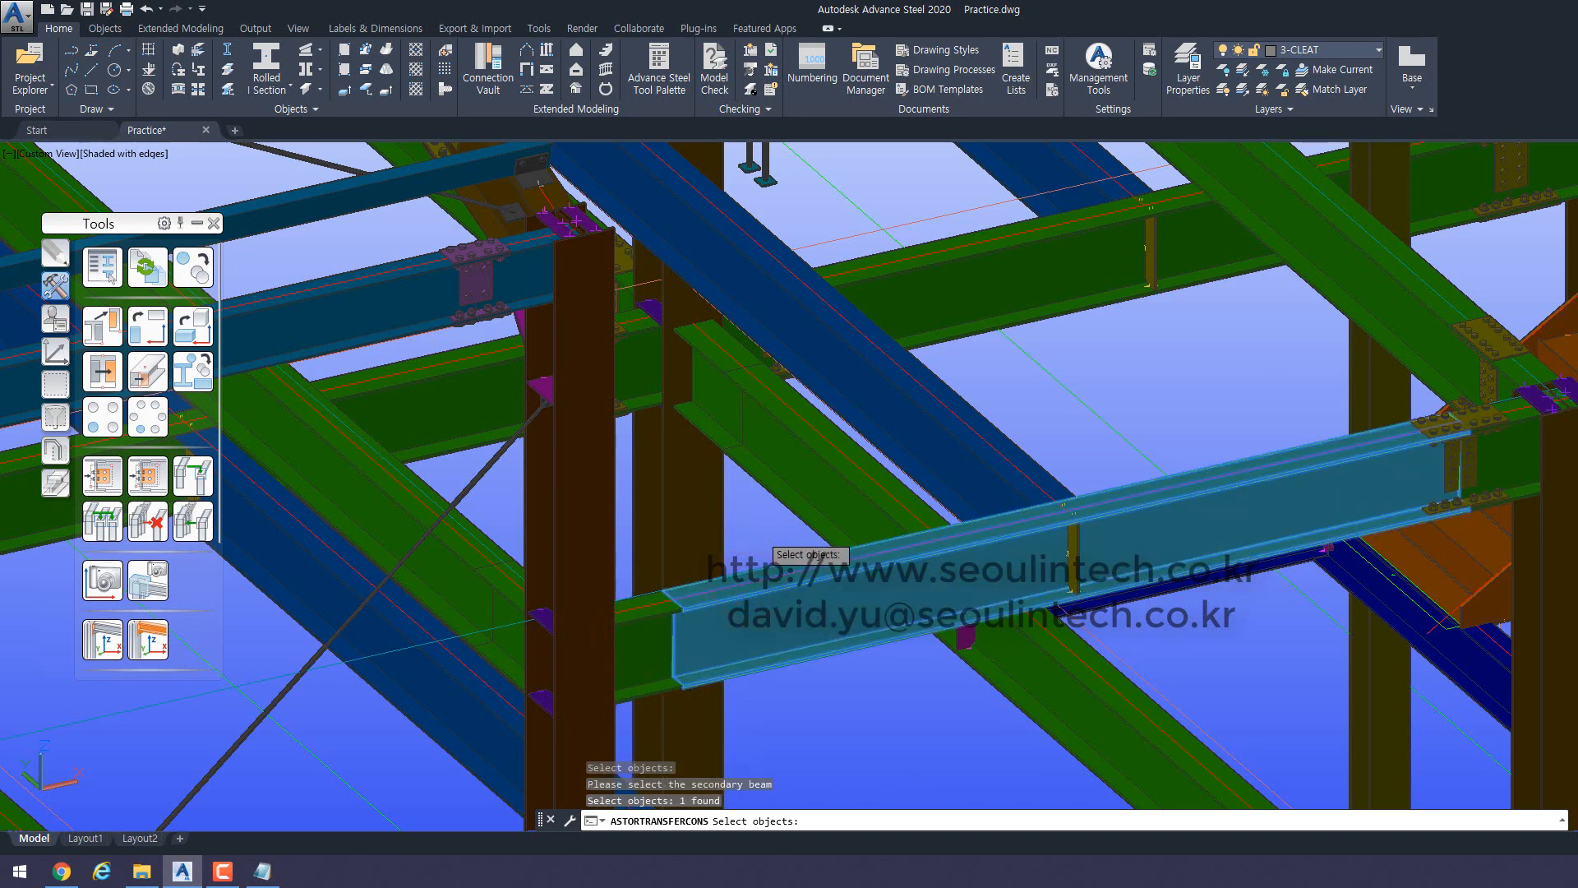
pyautogui.rightClick(759, 532)
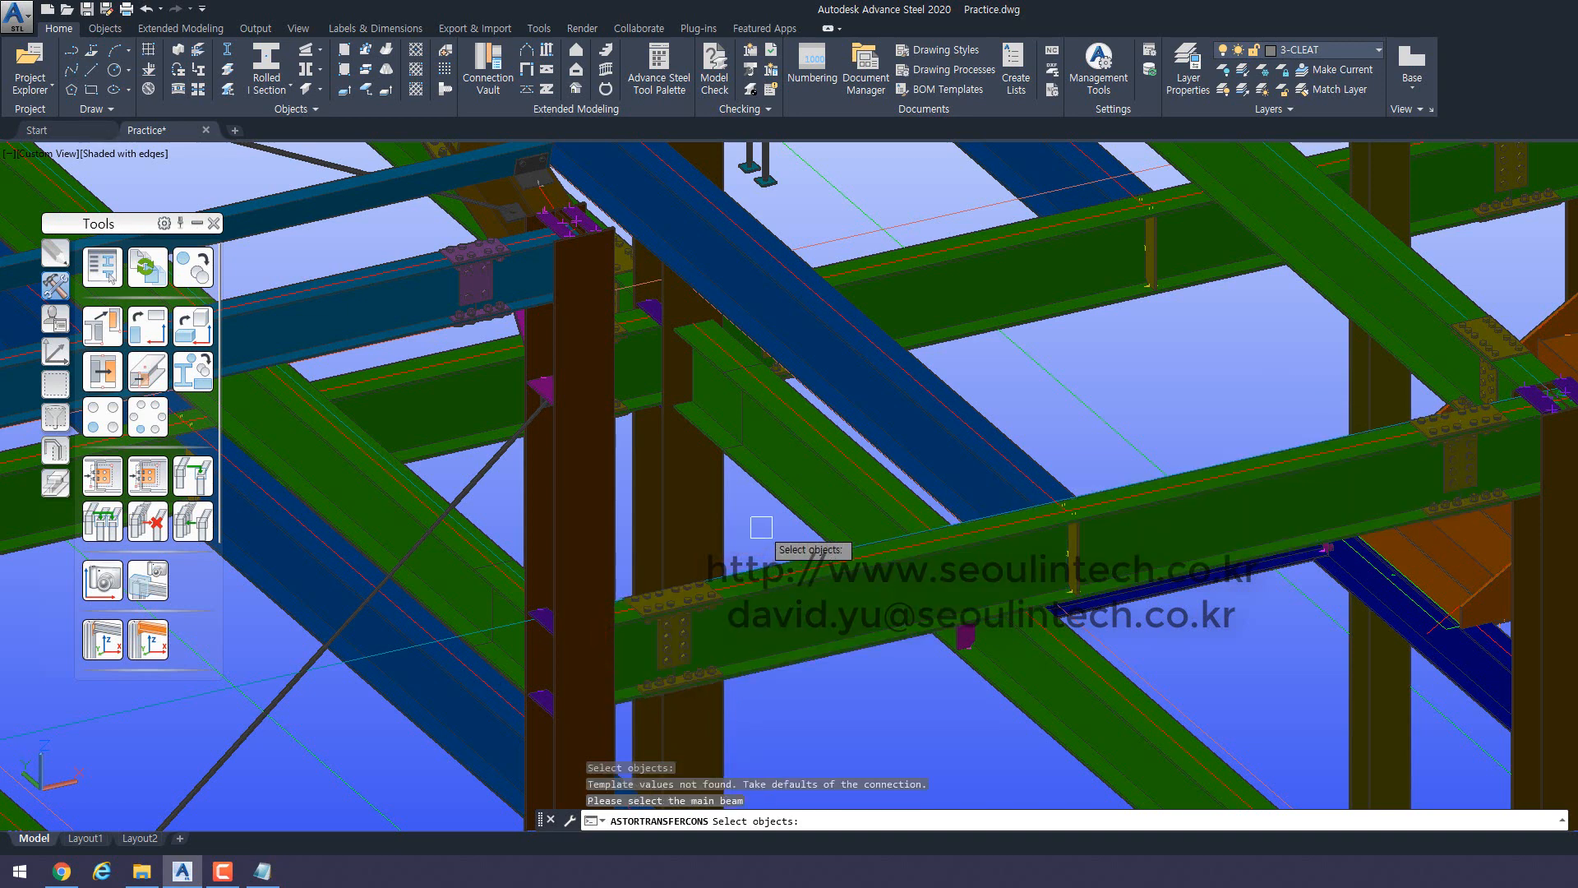
pyautogui.press('Escape')
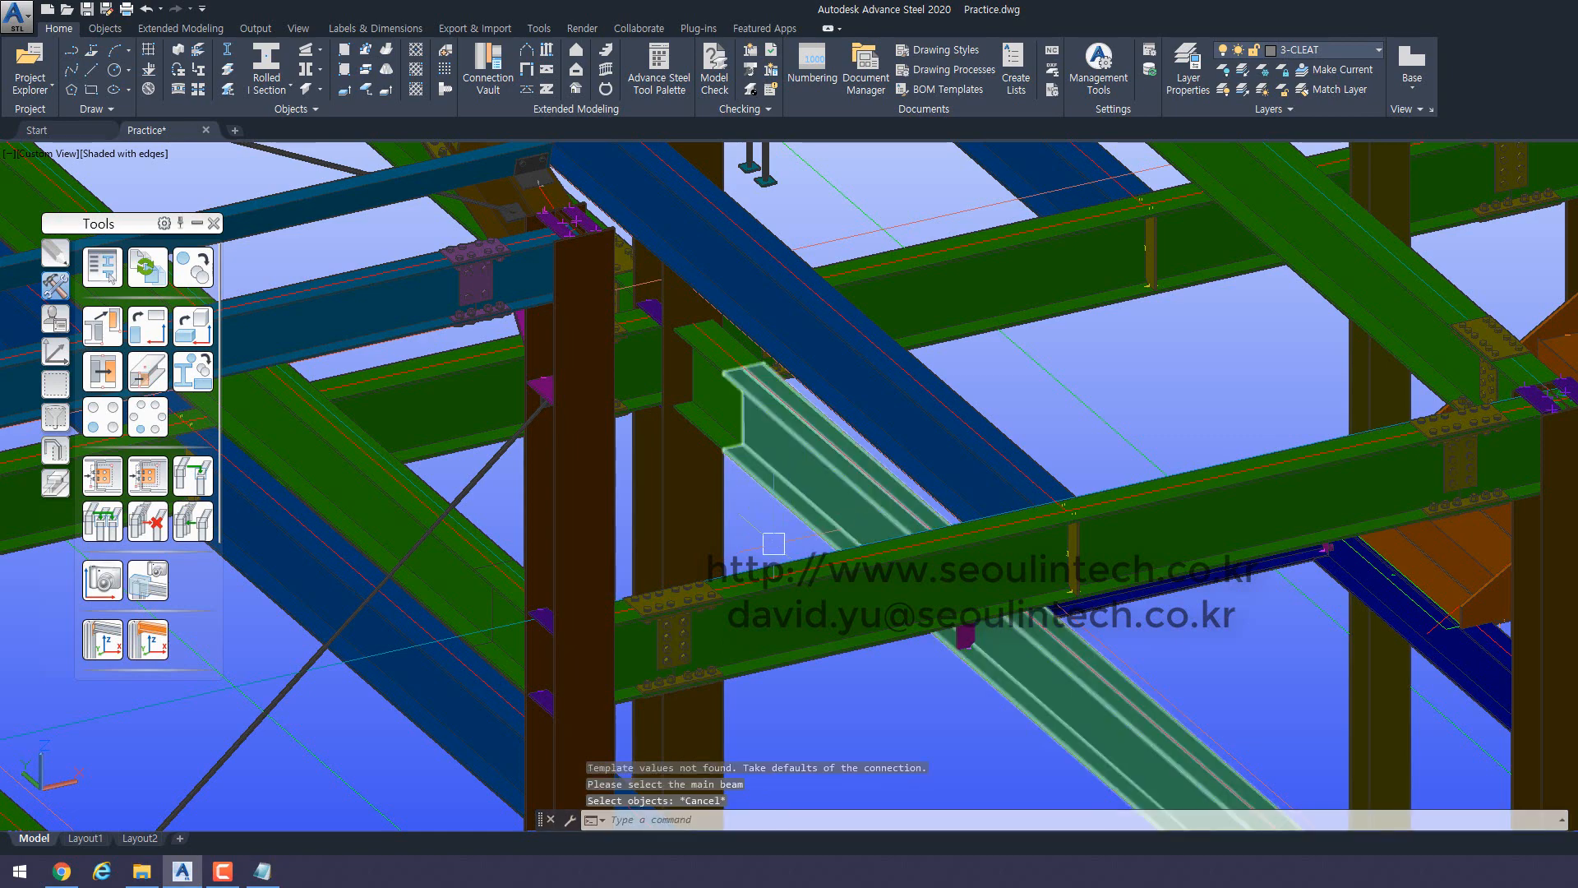
# Step: Undo both copied splice connections on the front green beam
pyautogui.scroll(3, 692, 641)
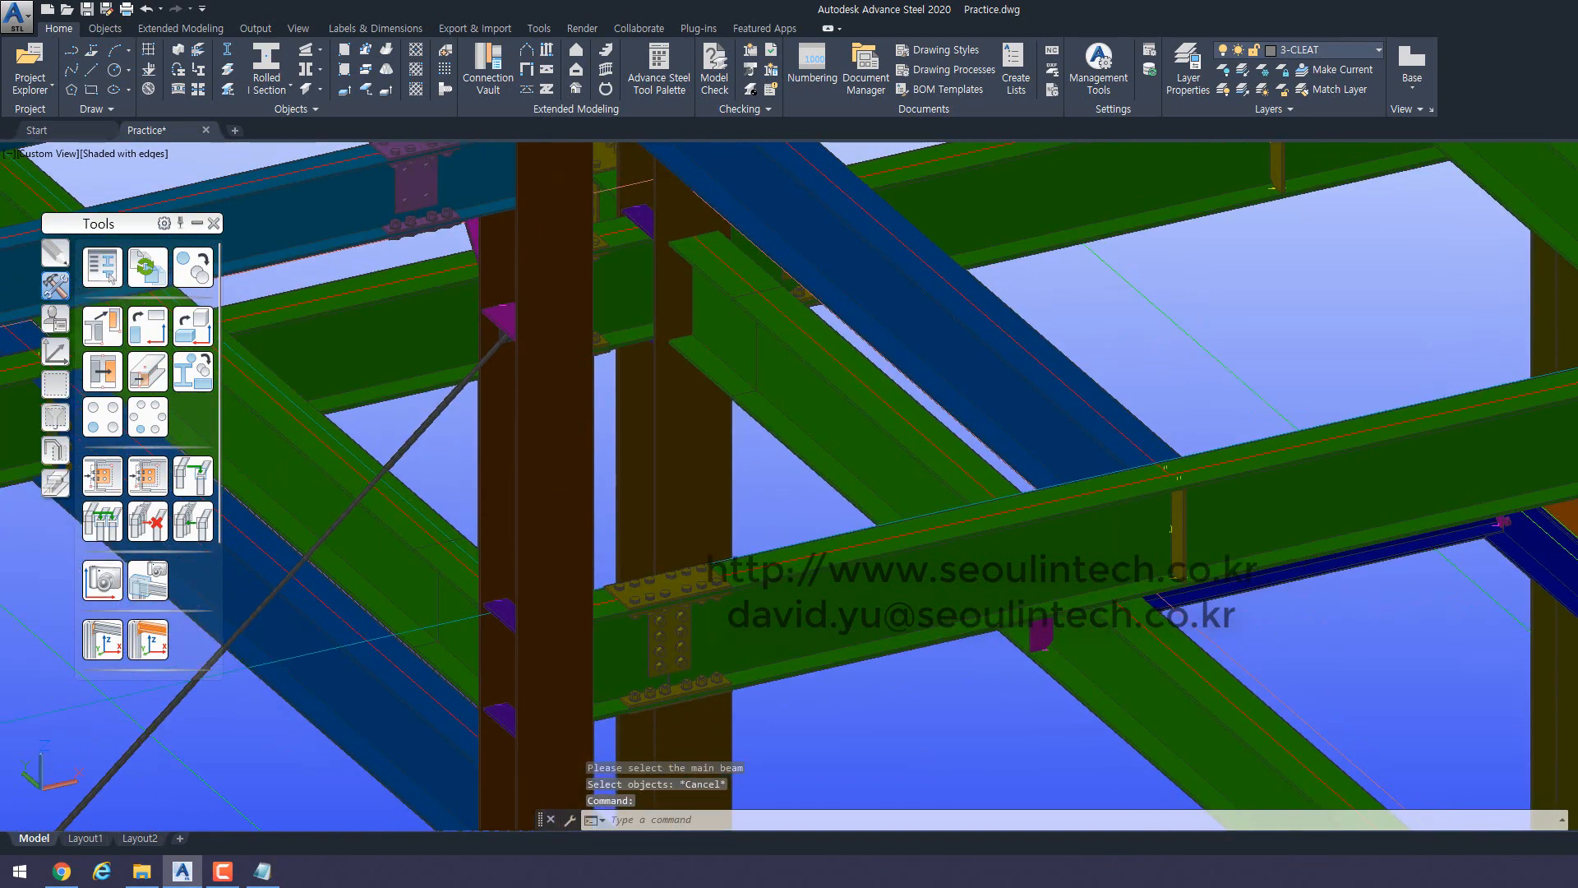
pyautogui.press('space')
pyautogui.press('space')
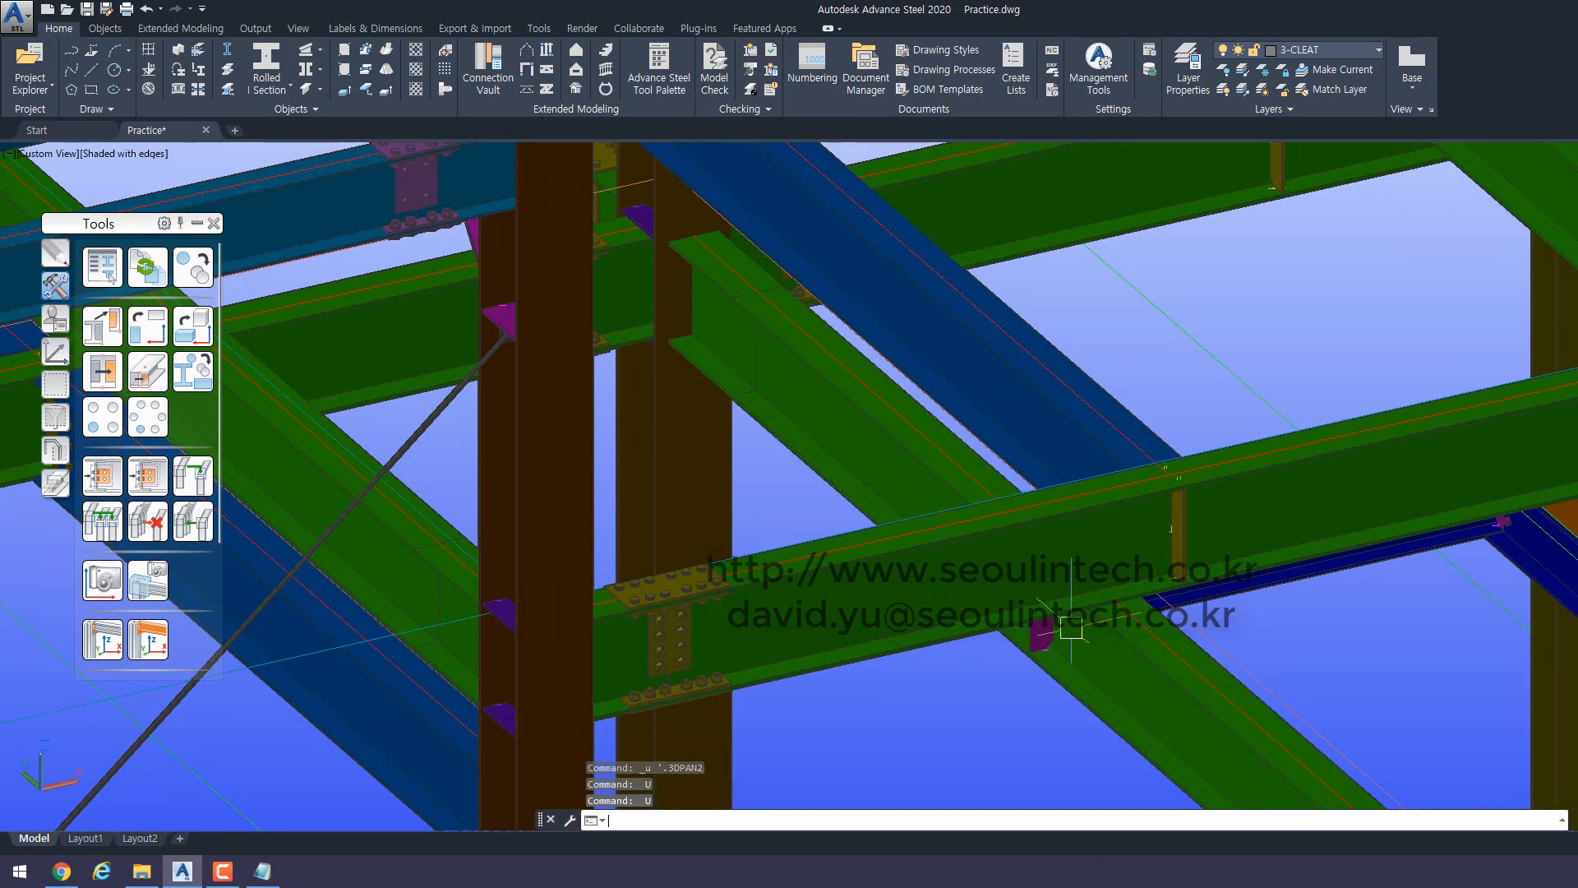
pyautogui.press('space')
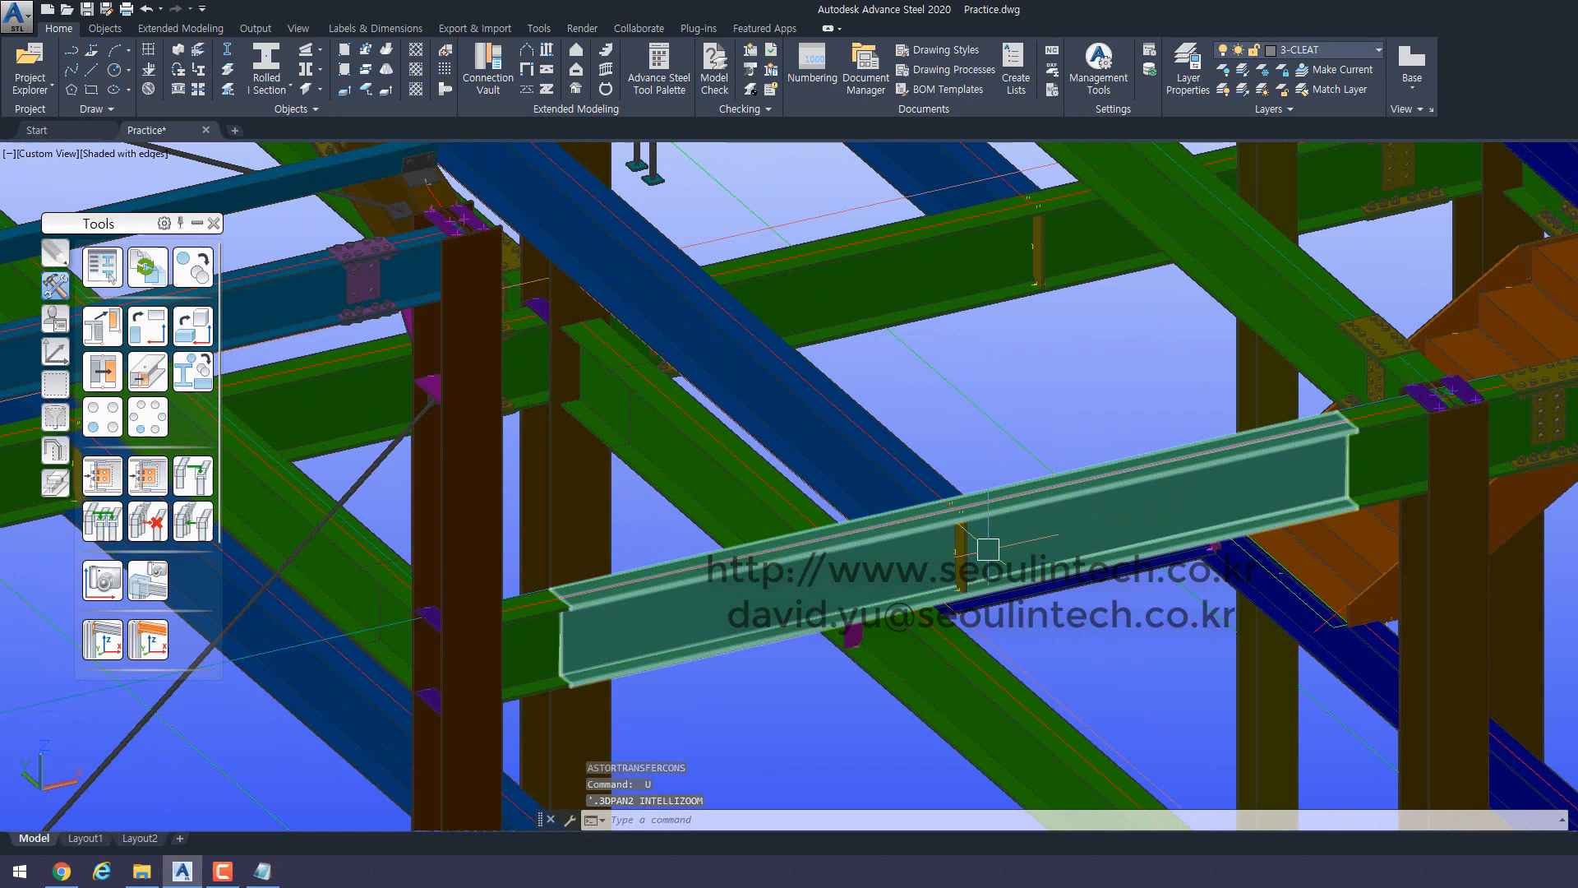
pyautogui.scroll(3, 1120, 493)
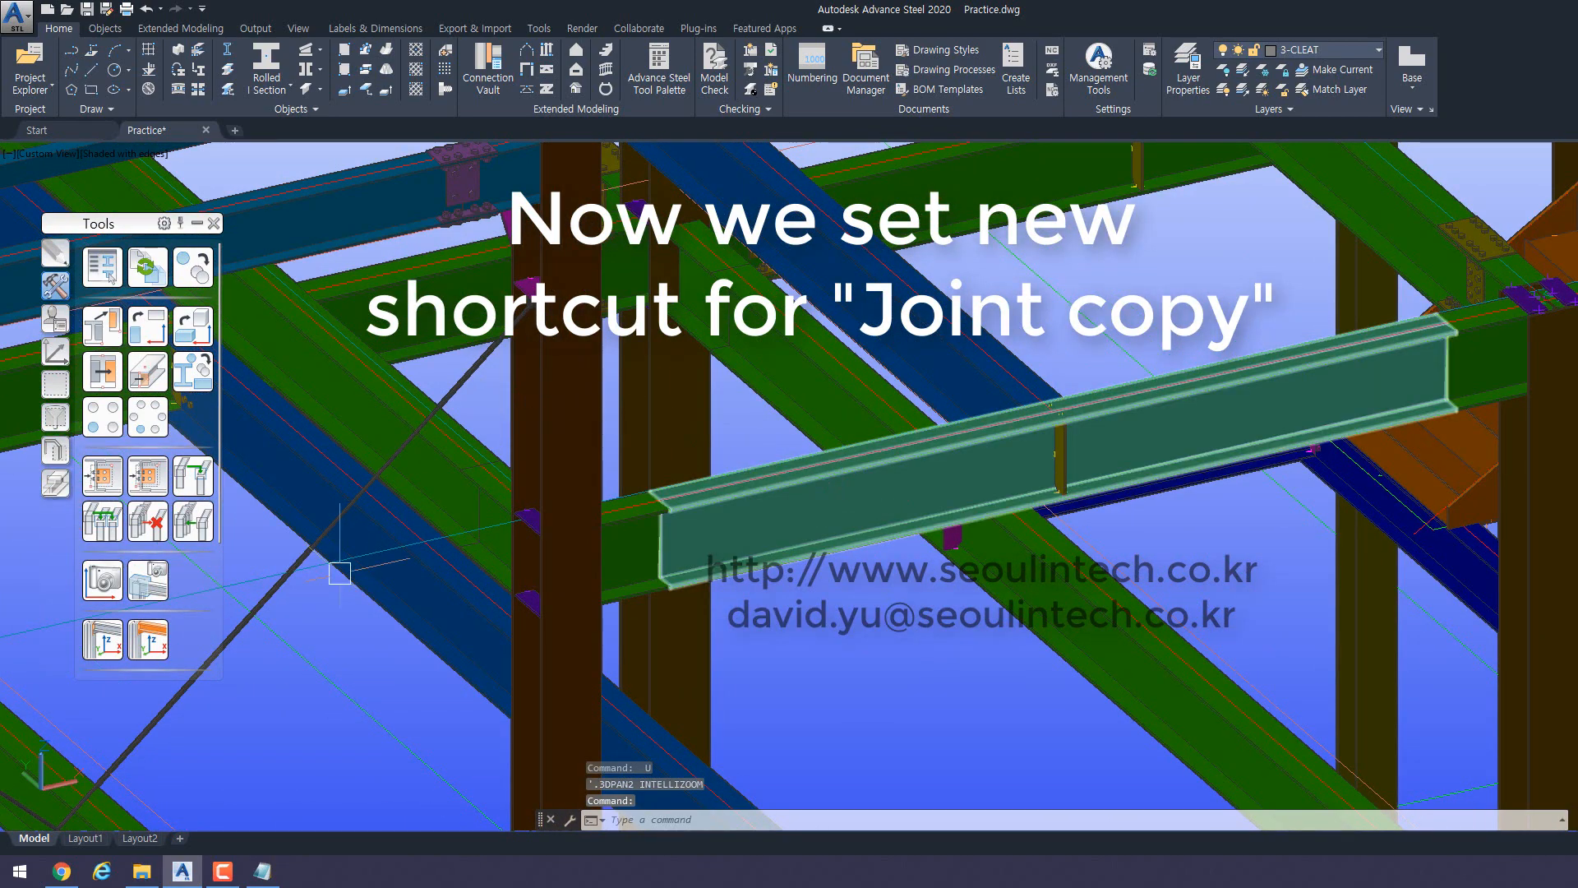
# Step: Switch to Advance Steel short cut.txt in Notepad and duplicate the complete Copy shortcut definition below the original
pyautogui.click(262, 873)
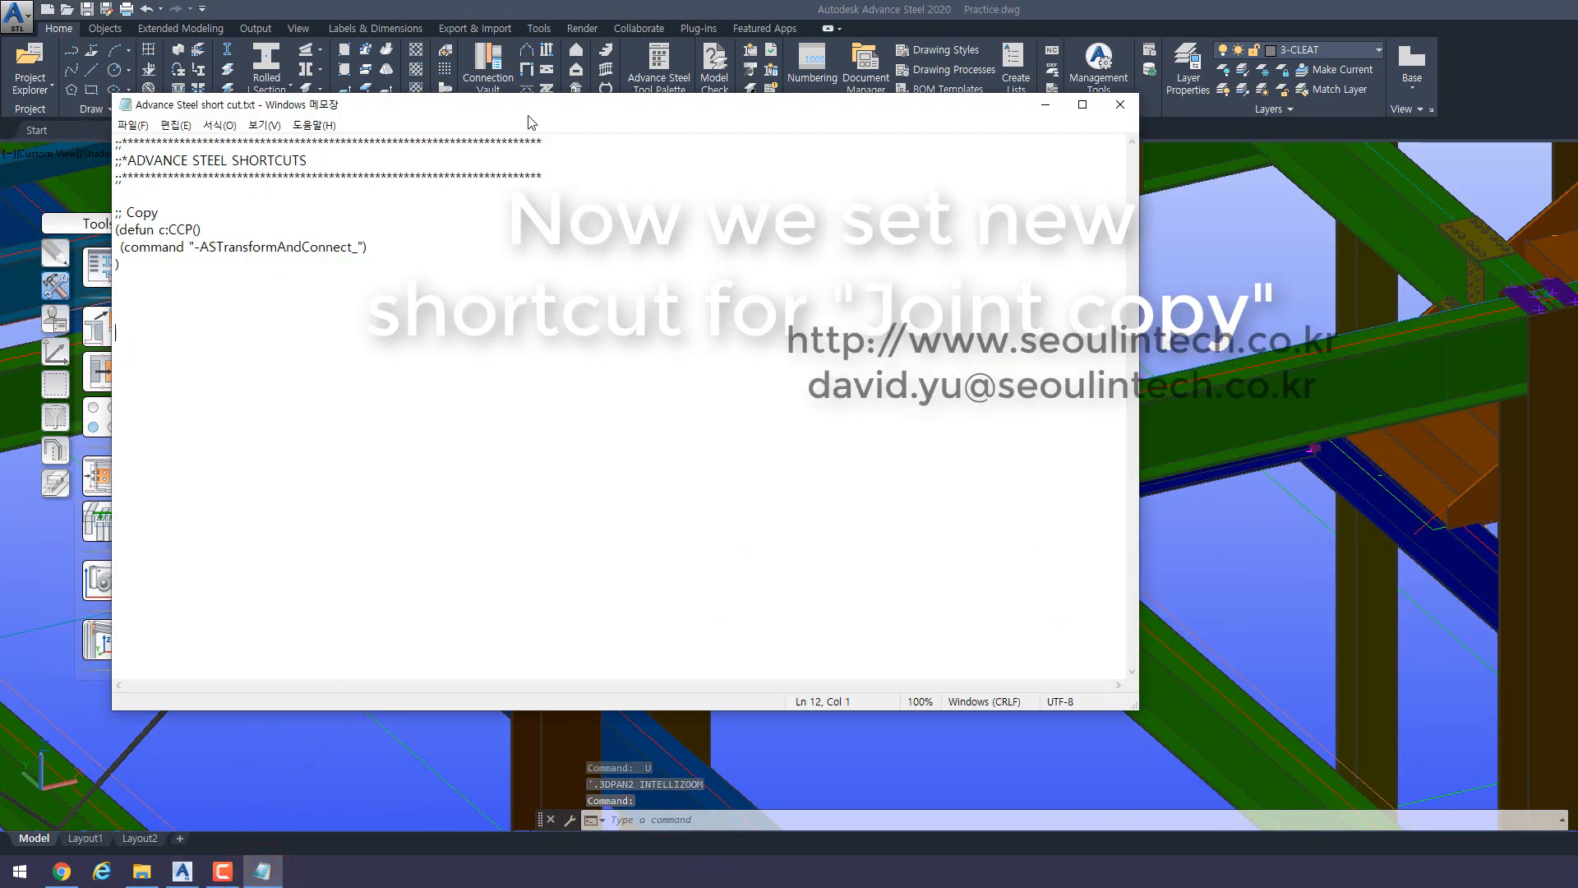
pyautogui.moveTo(527, 113); pyautogui.dragTo(678, 121)
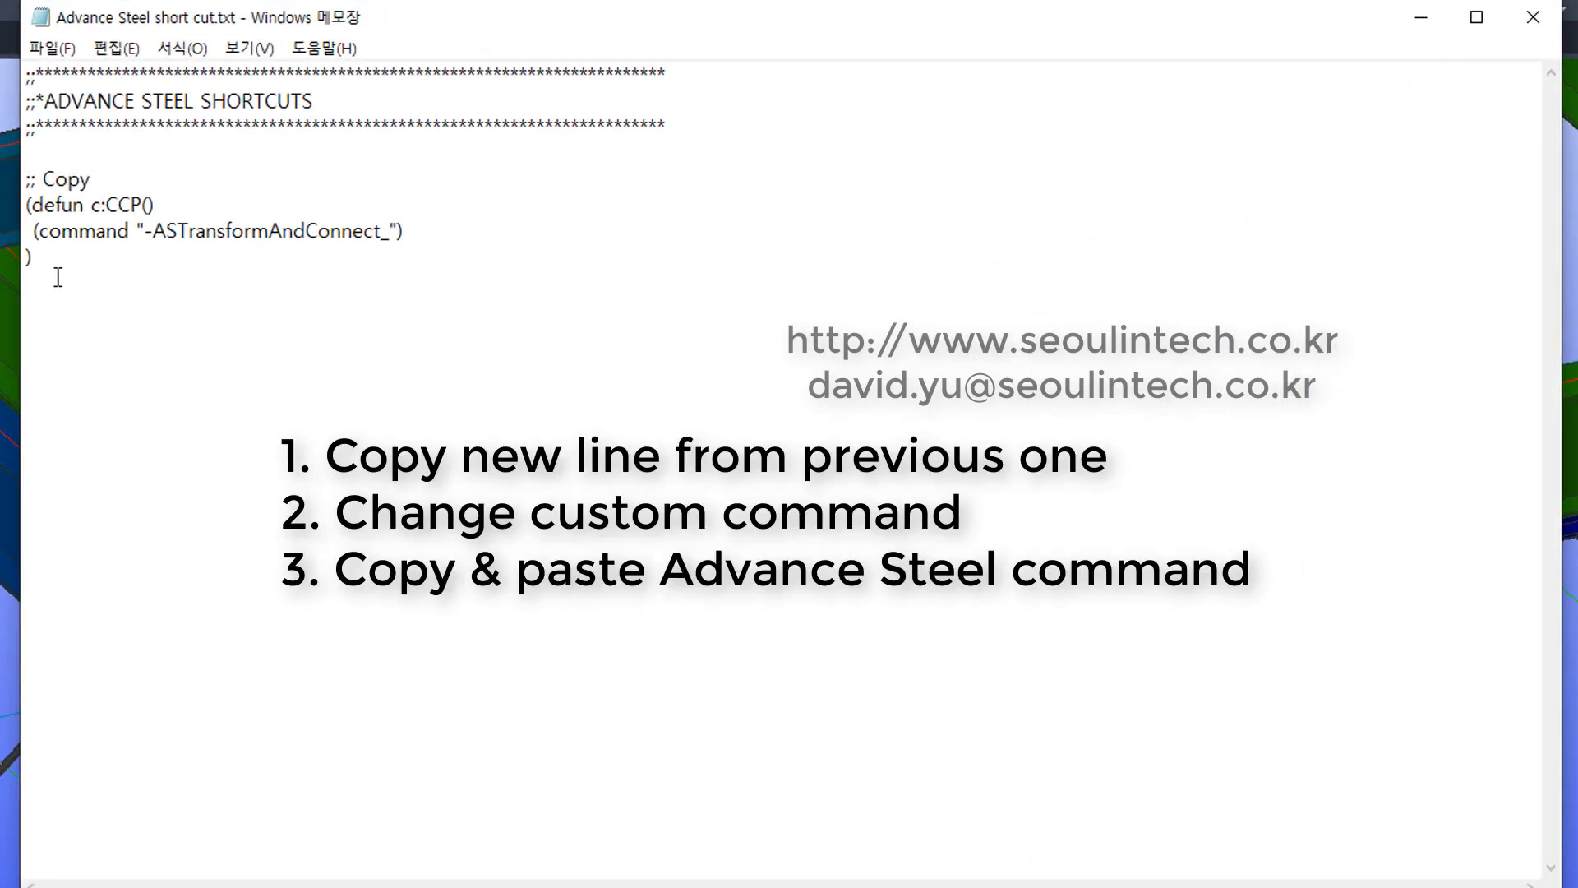
pyautogui.moveTo(94, 276); pyautogui.dragTo(55, 195)
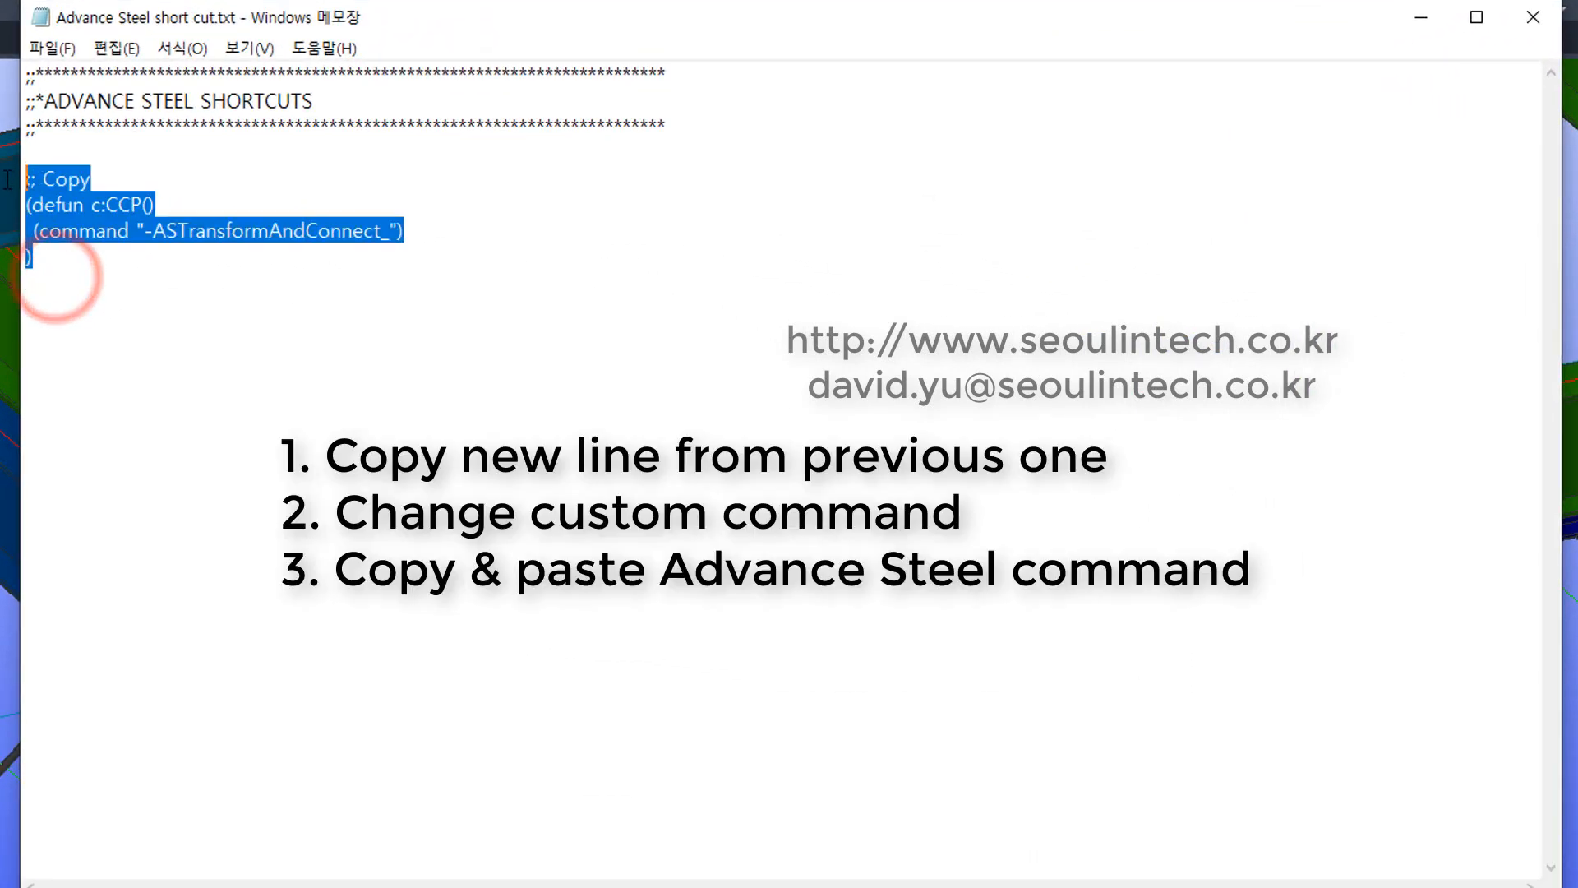
pyautogui.rightClick(62, 182)
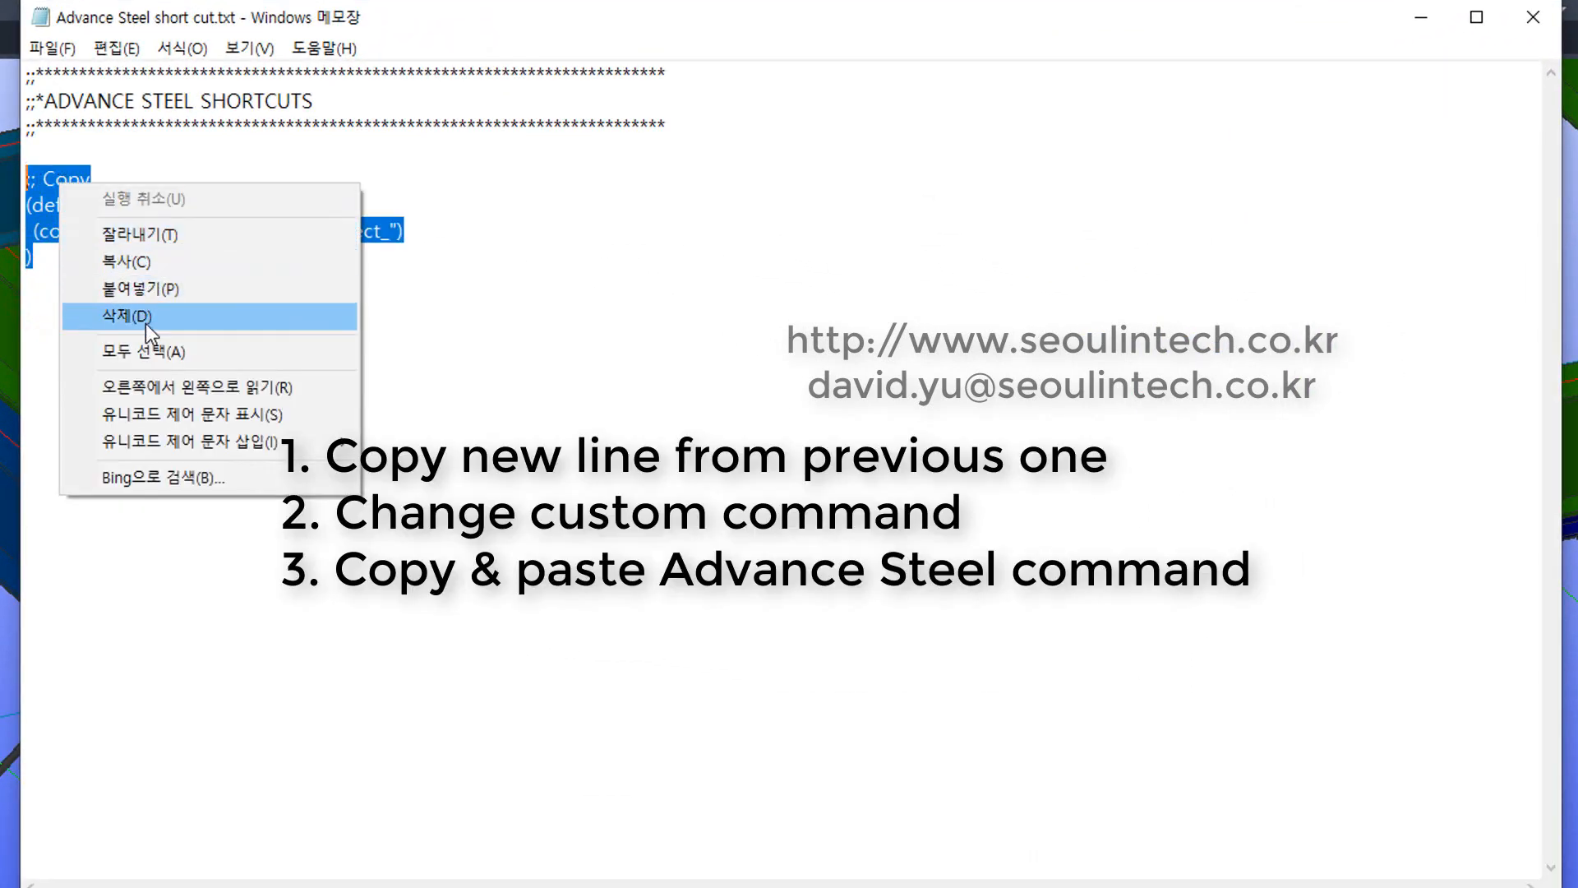
pyautogui.click(146, 262)
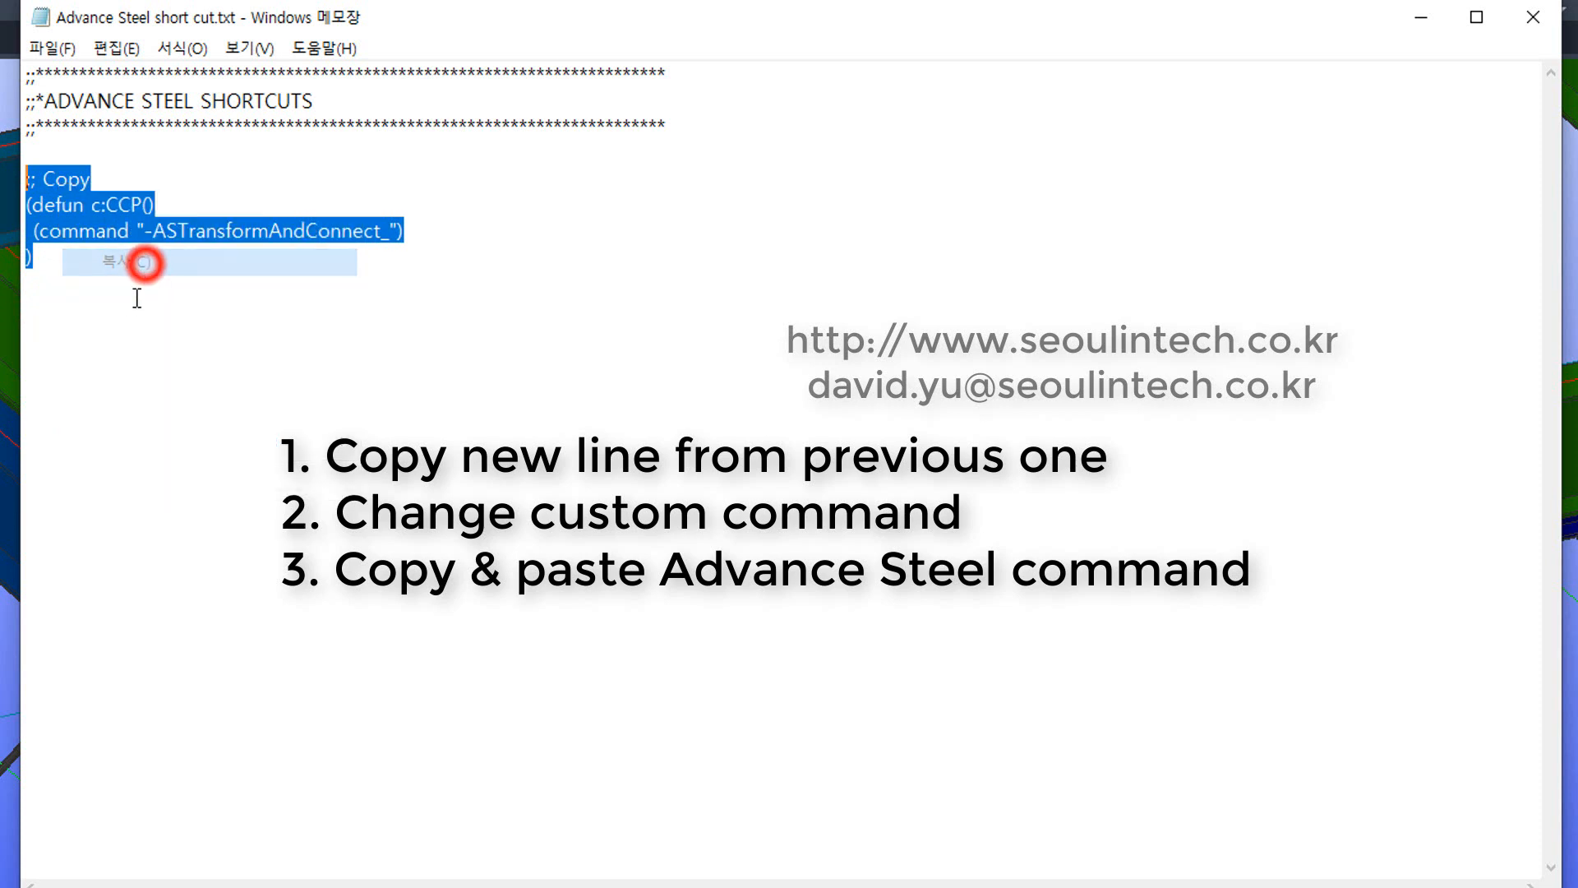
pyautogui.click(53, 290)
pyautogui.press('Return')
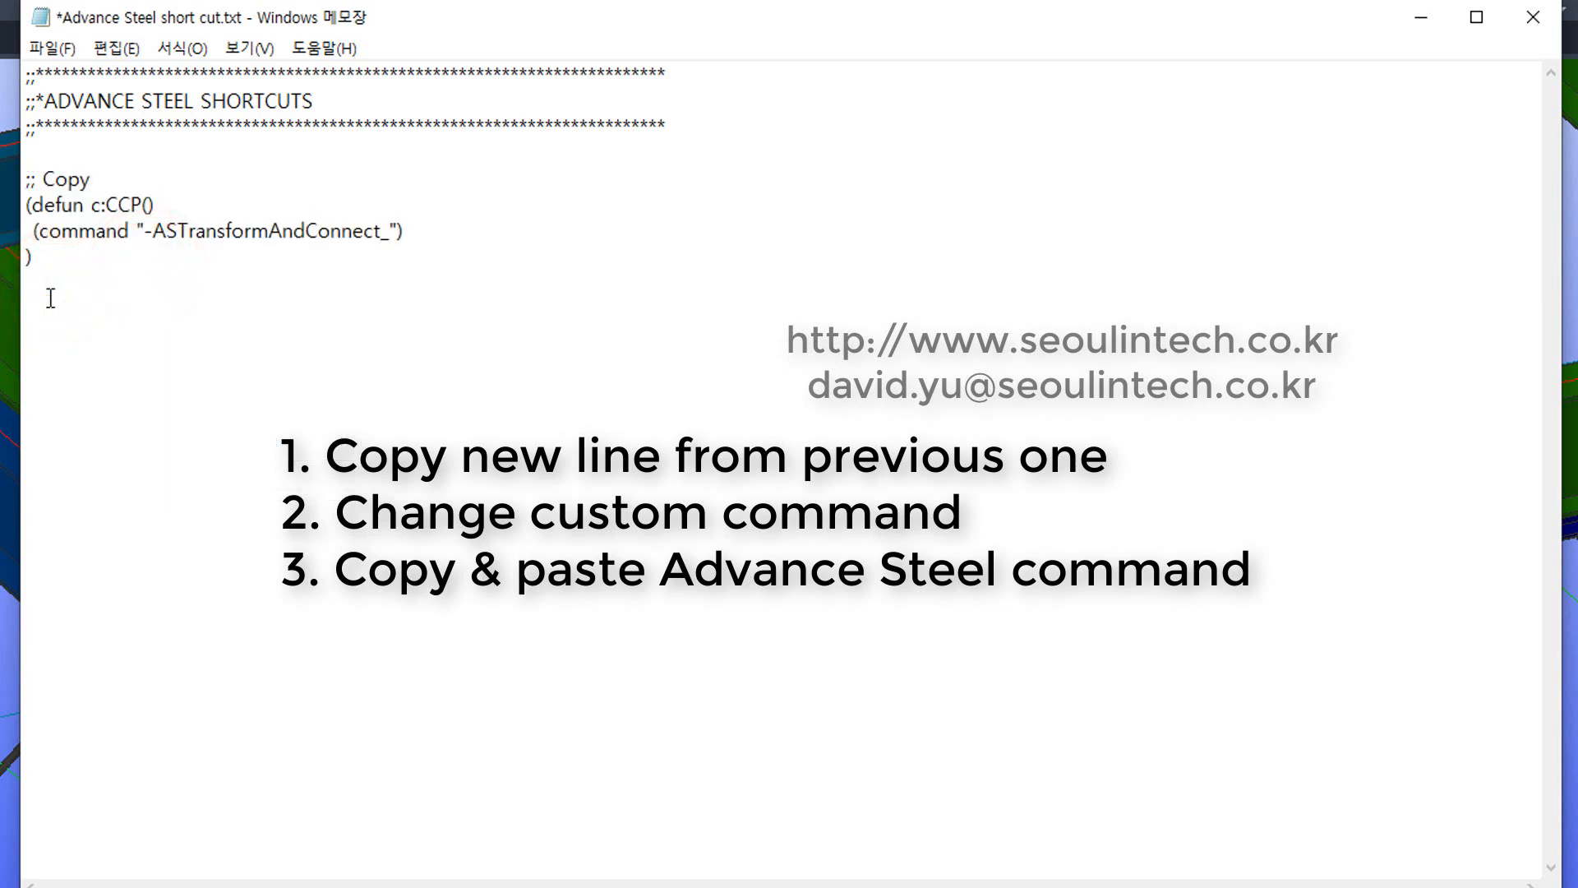
pyautogui.rightClick(50, 298)
pyautogui.click(155, 402)
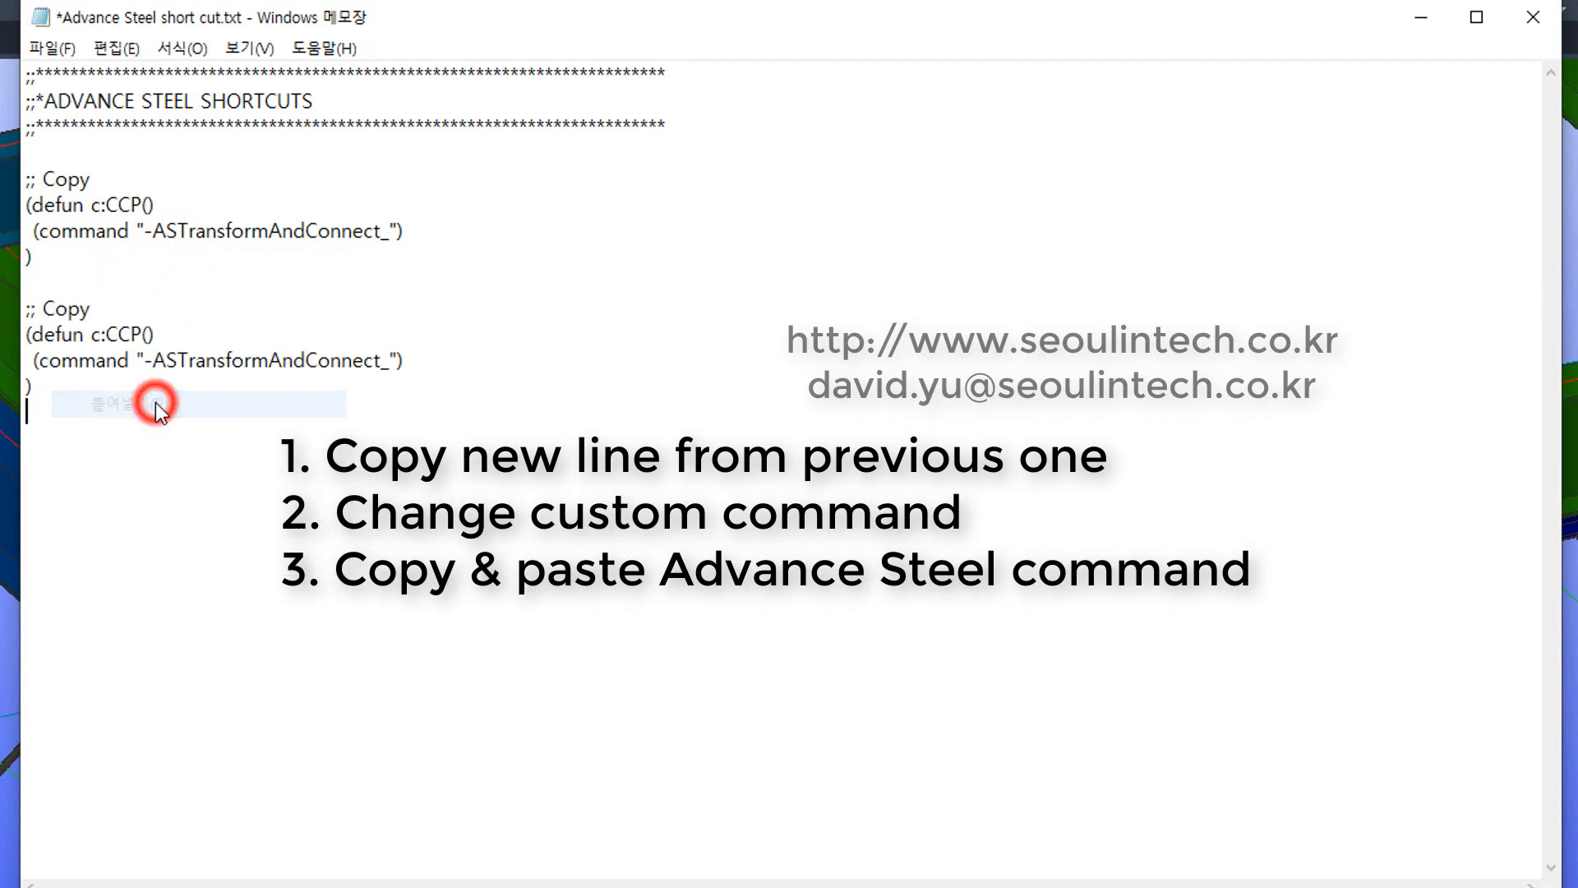
# Step: Rename the custom command in the duplicated definition to CCX
pyautogui.click(144, 332)
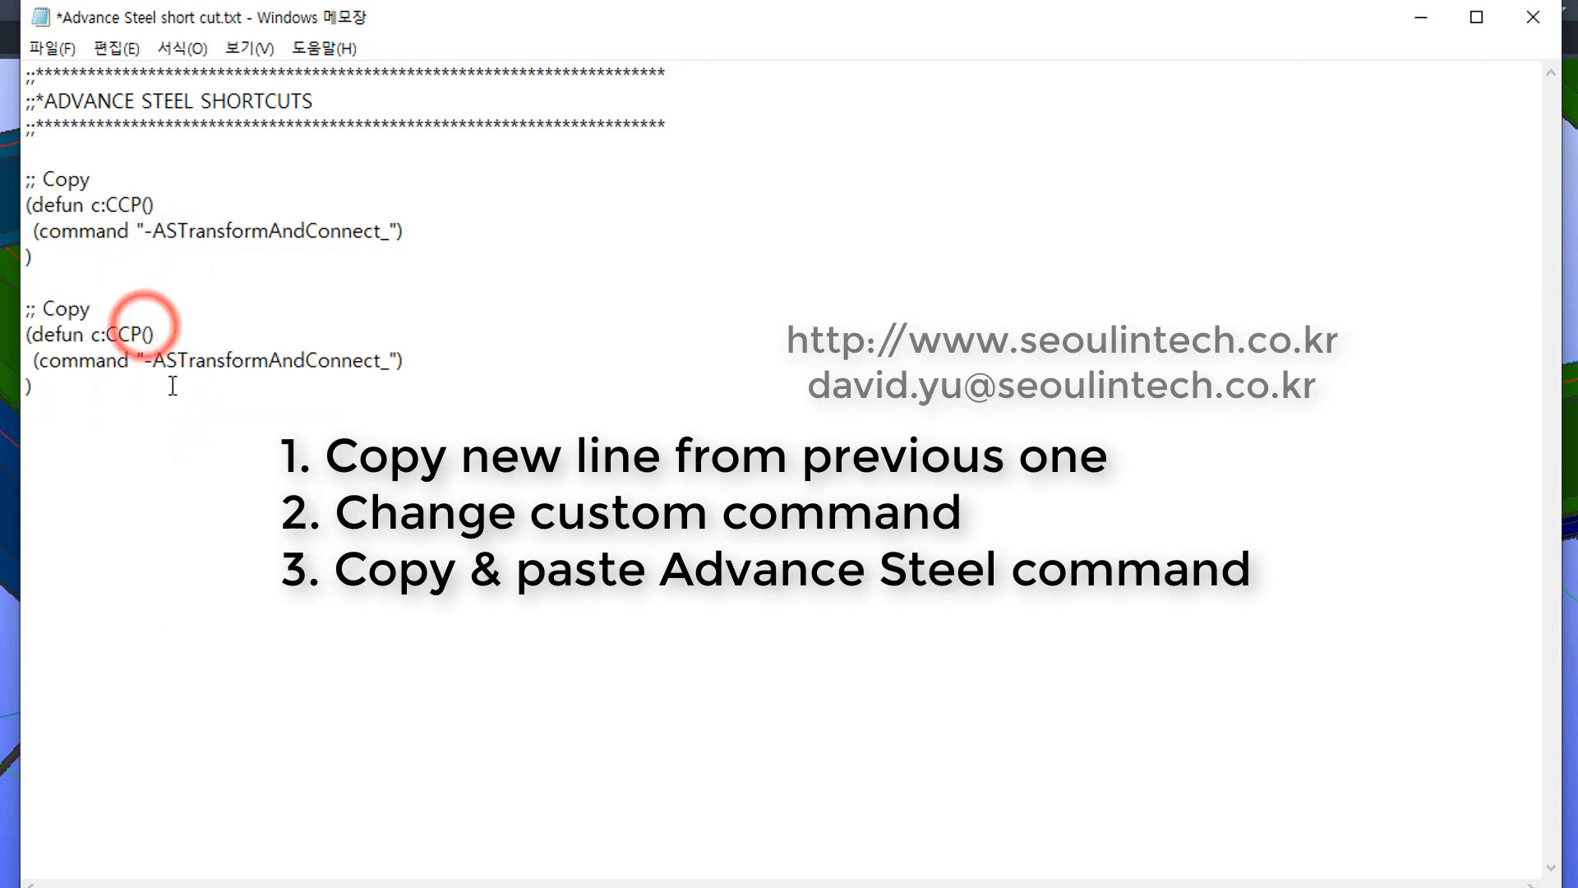
pyautogui.press('BackSpace')
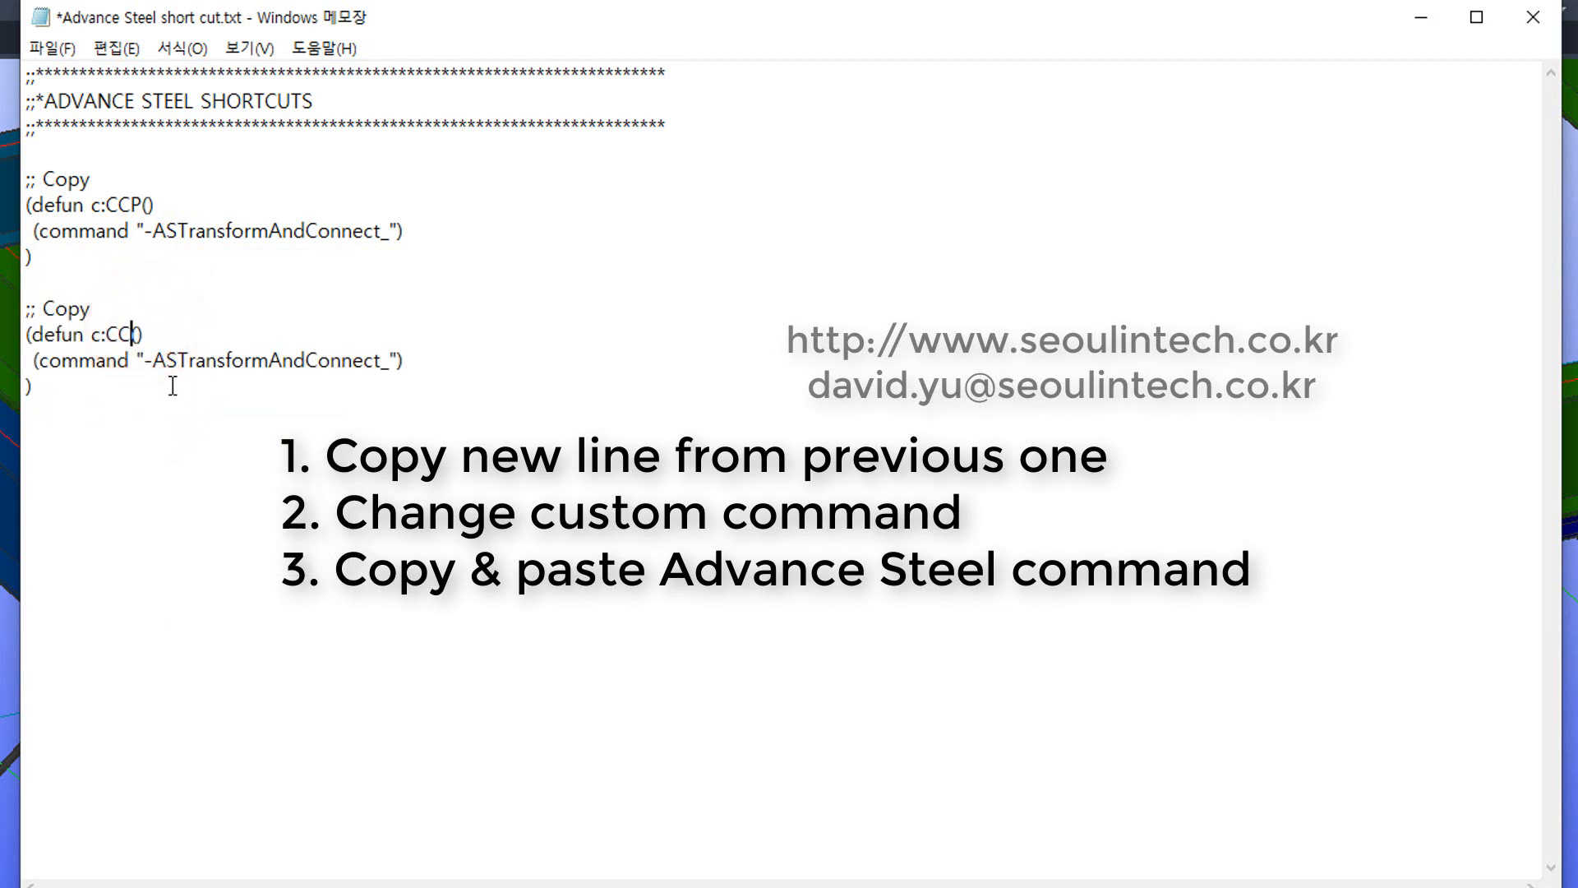
pyautogui.write('X')
pyautogui.click(212, 363)
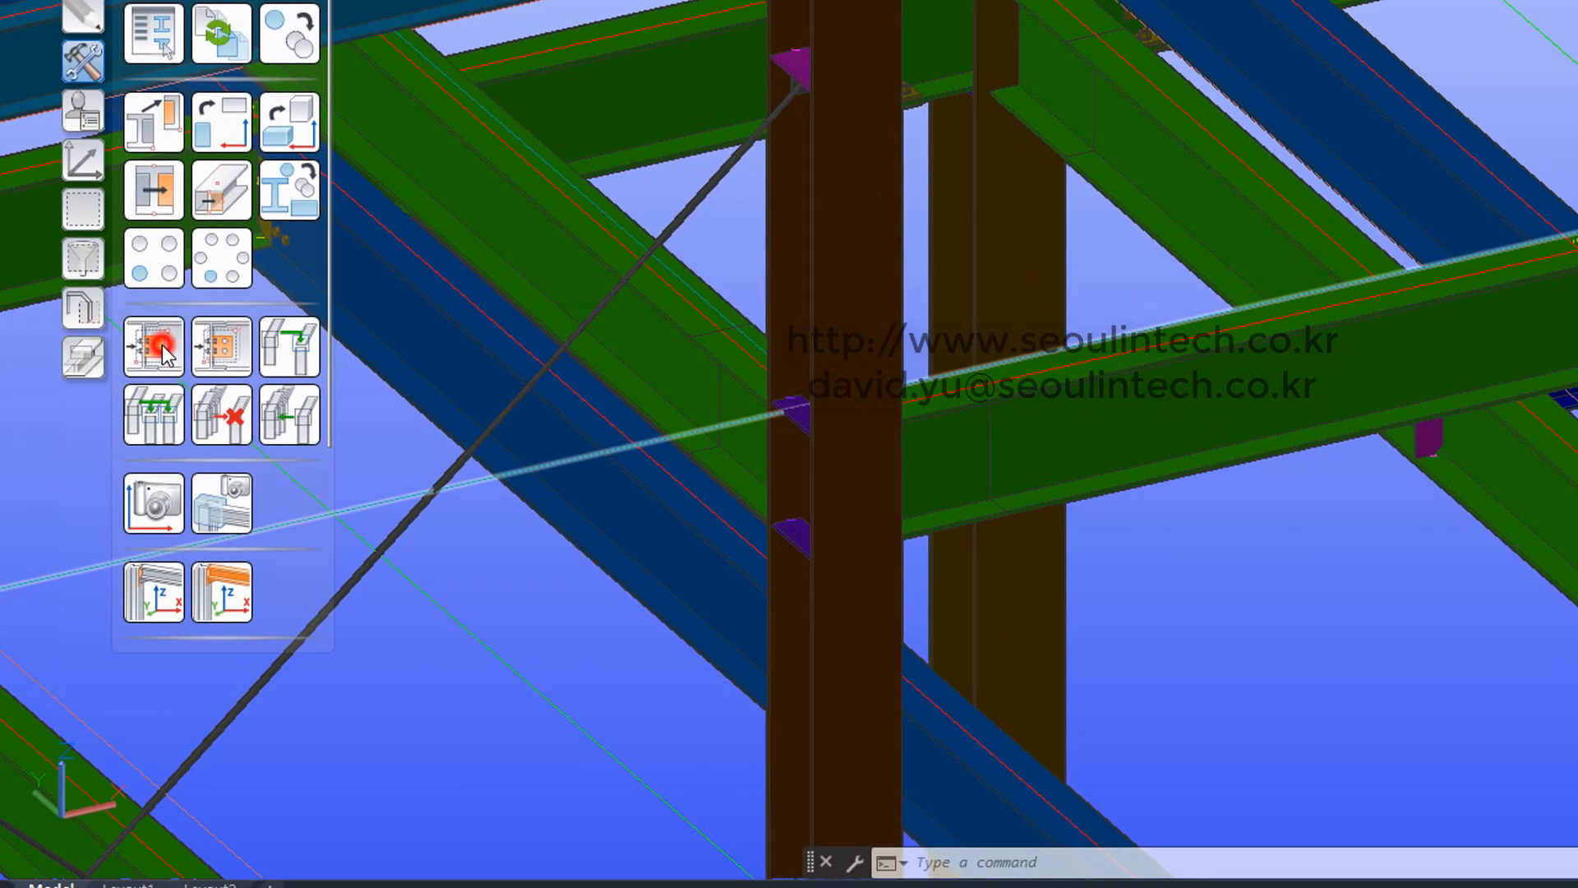
# Step: Start the joint copy command in Advance Steel and copy its name, _AstM4TransferCons, from the command history
pyautogui.click(165, 370)
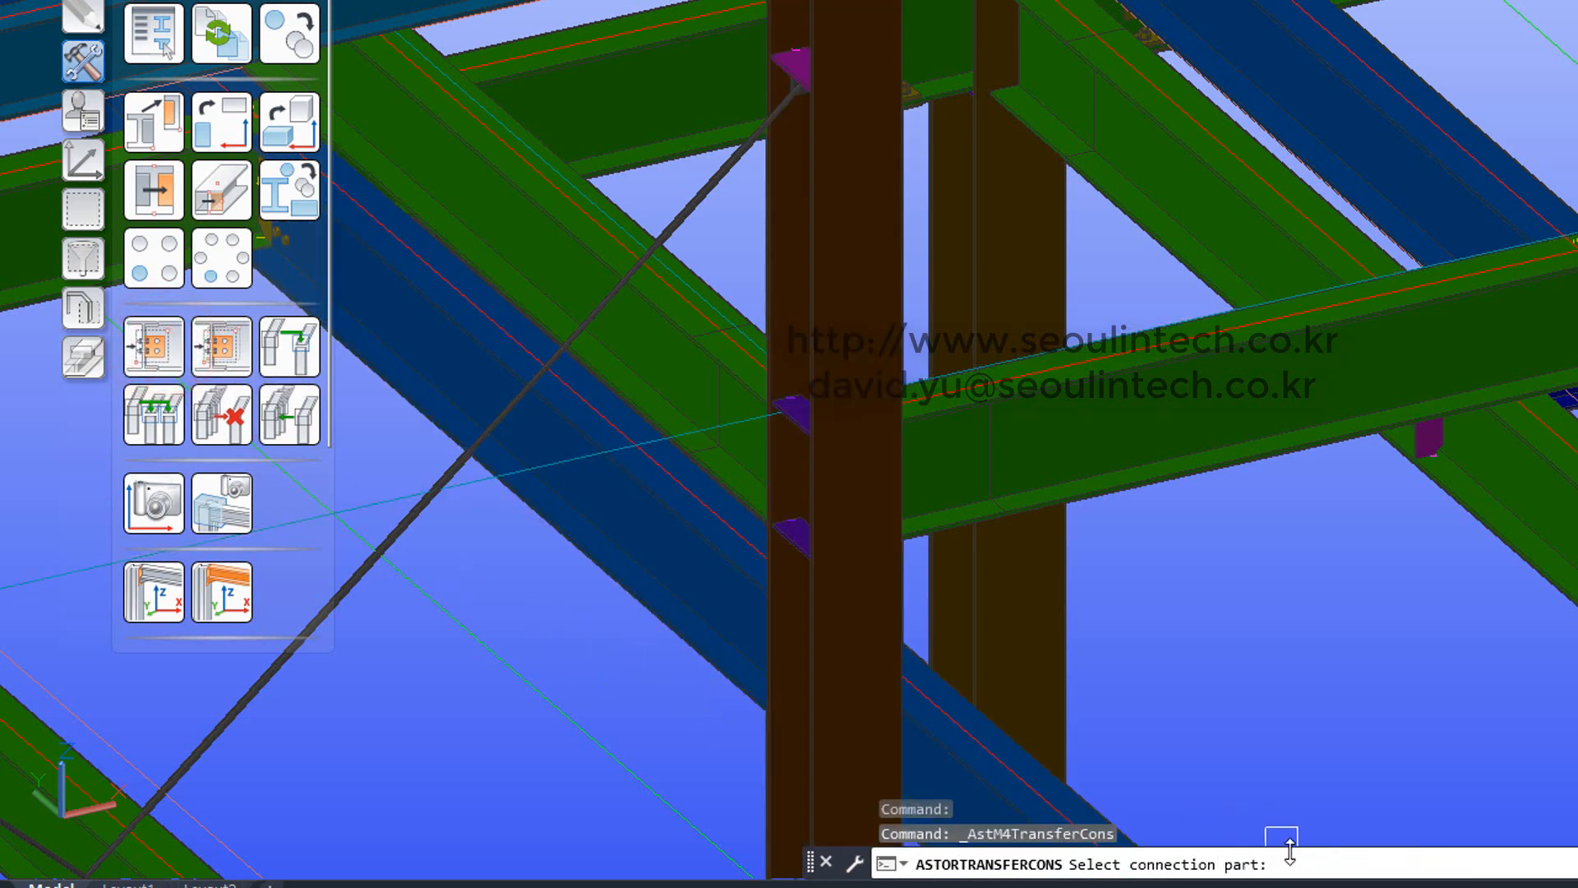
pyautogui.press('F2')
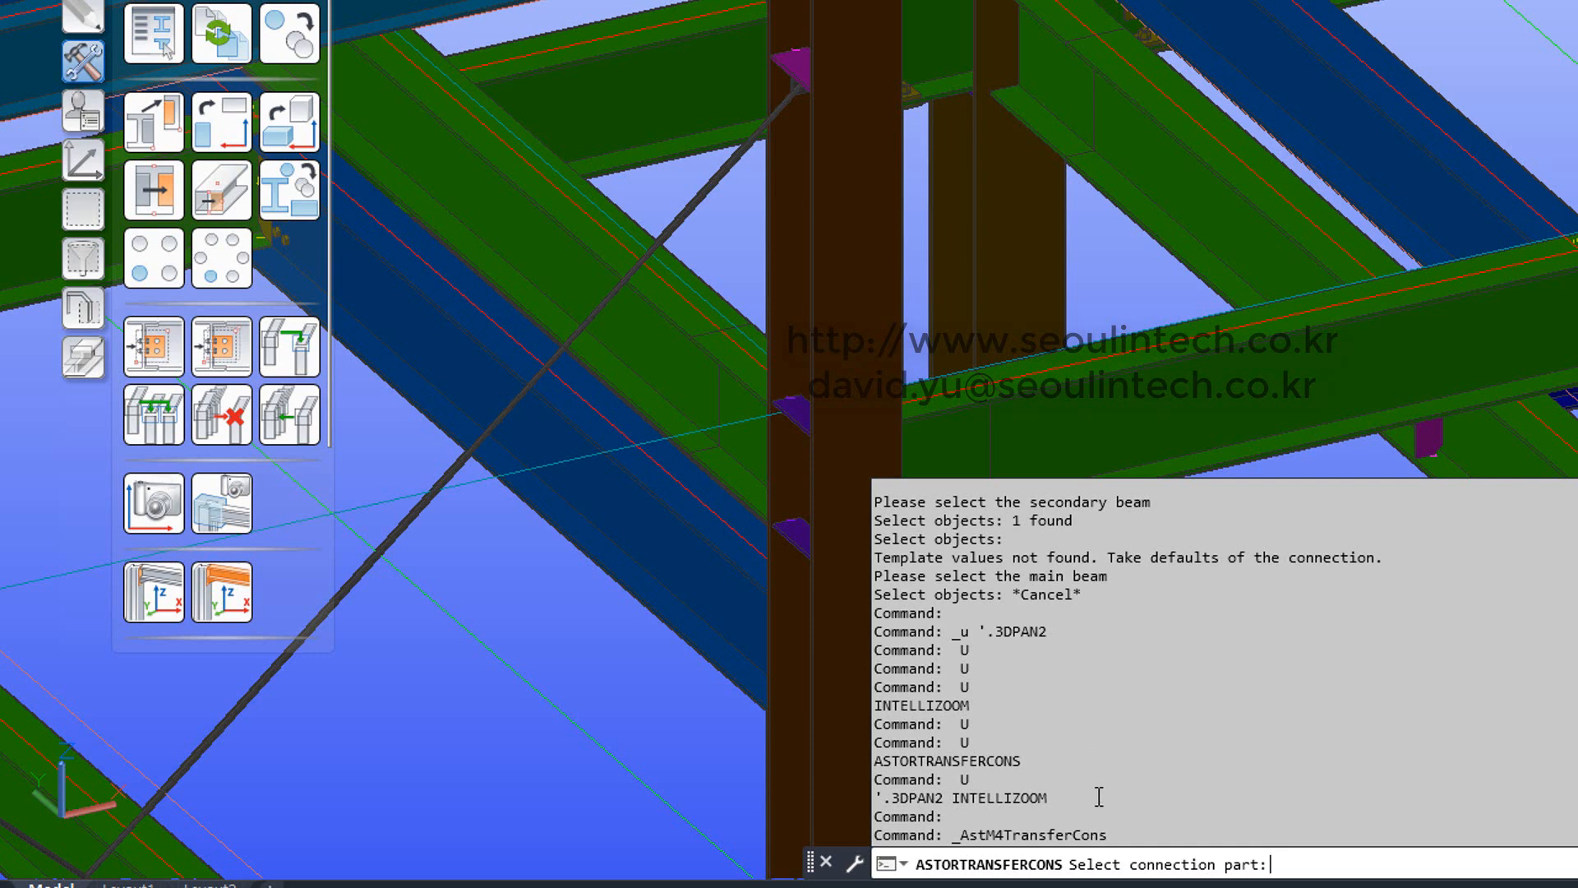
pyautogui.moveTo(1111, 833); pyautogui.dragTo(1052, 835)
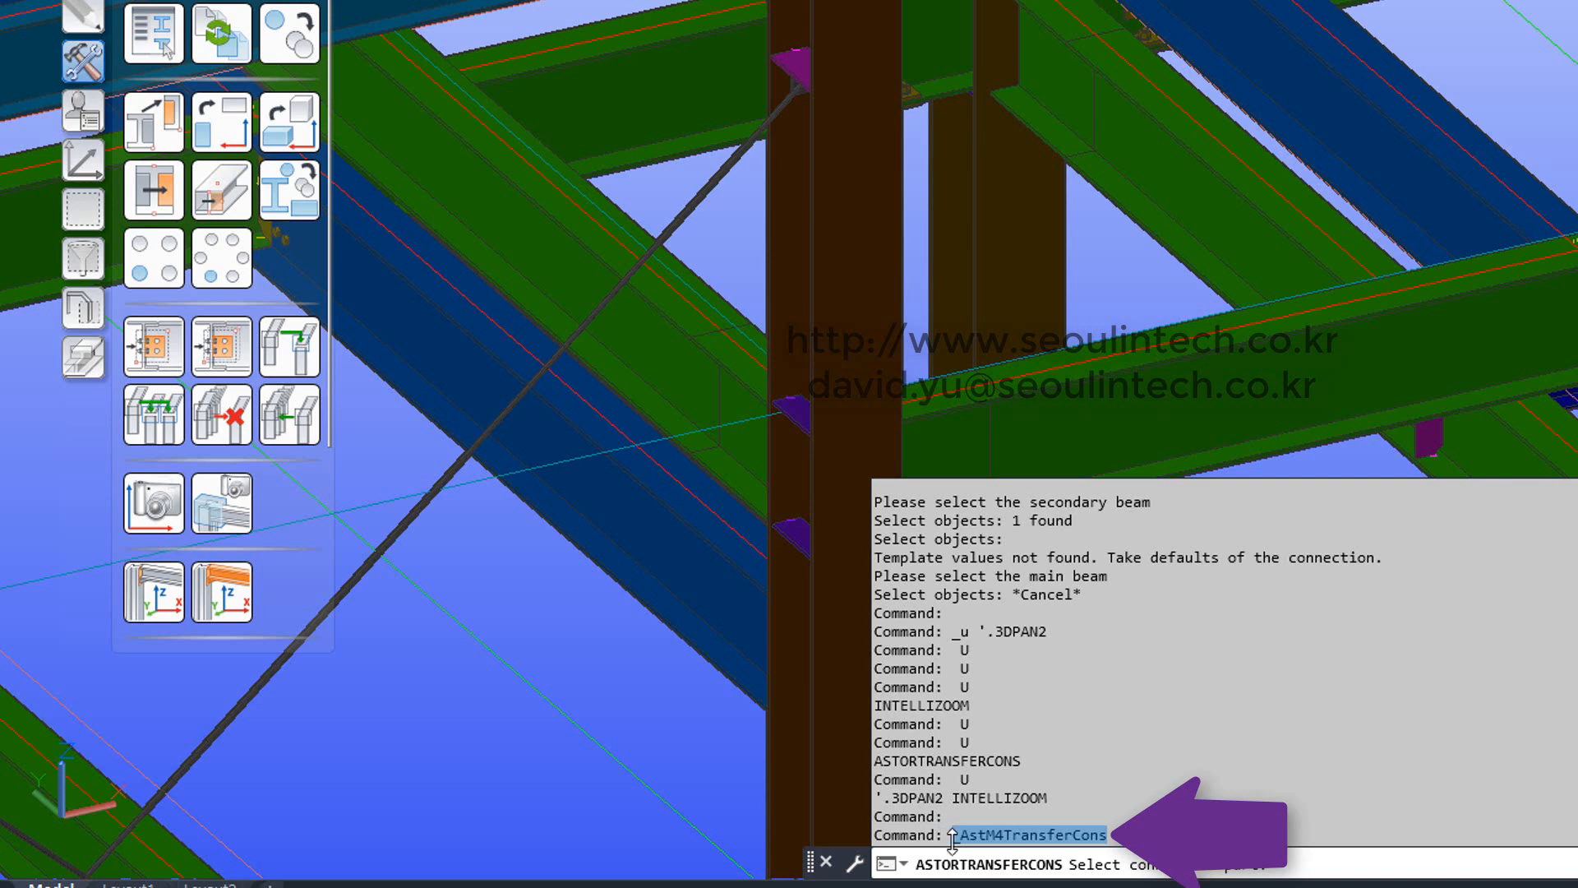
pyautogui.rightClick(985, 835)
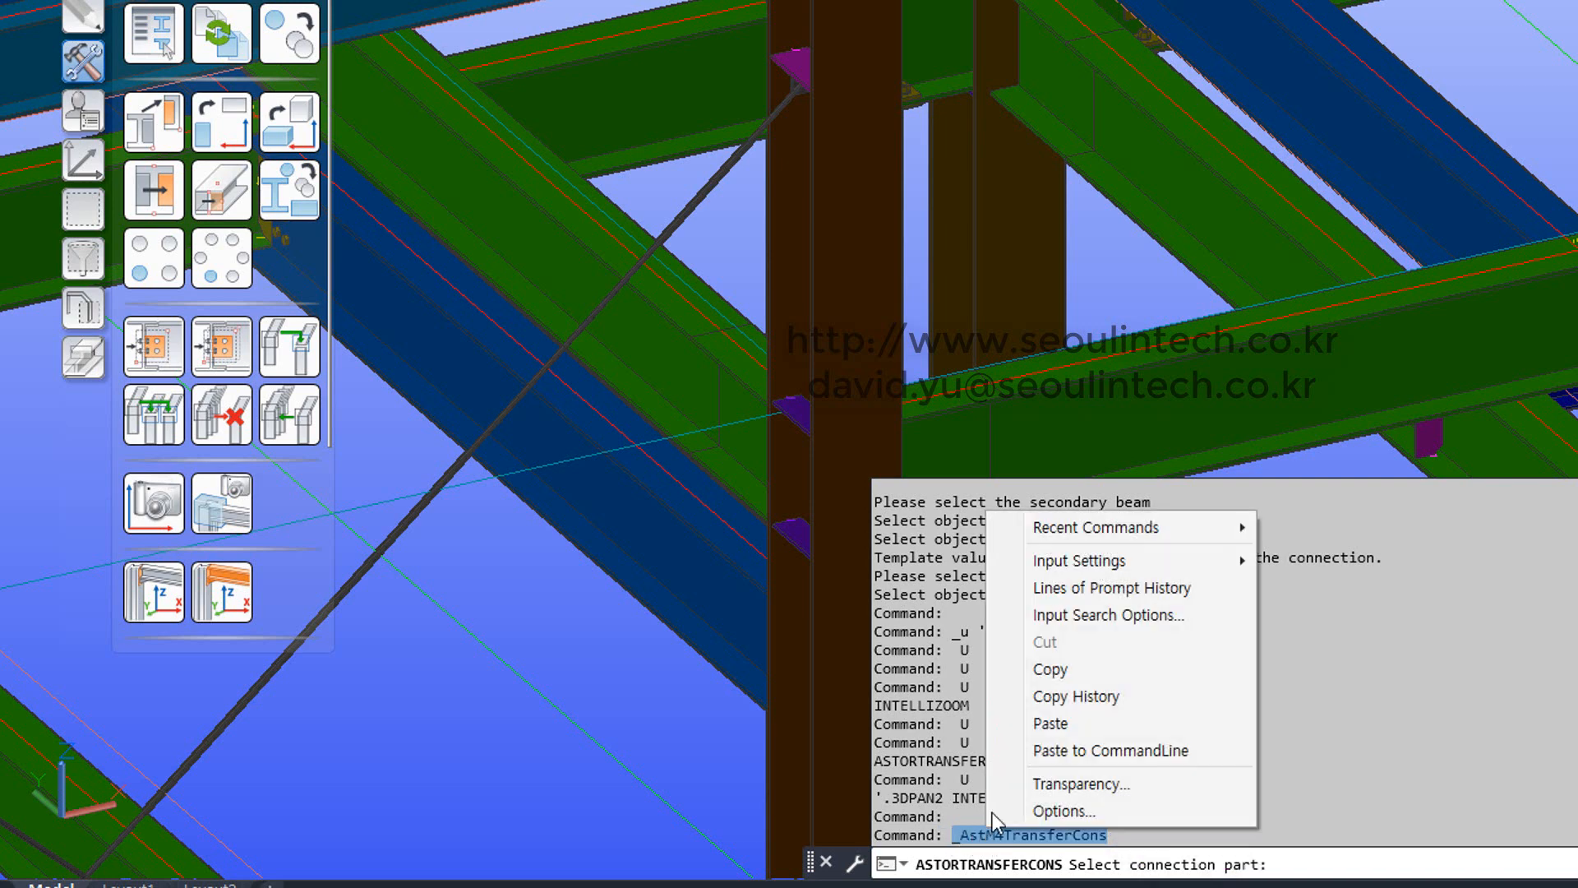
pyautogui.click(1064, 668)
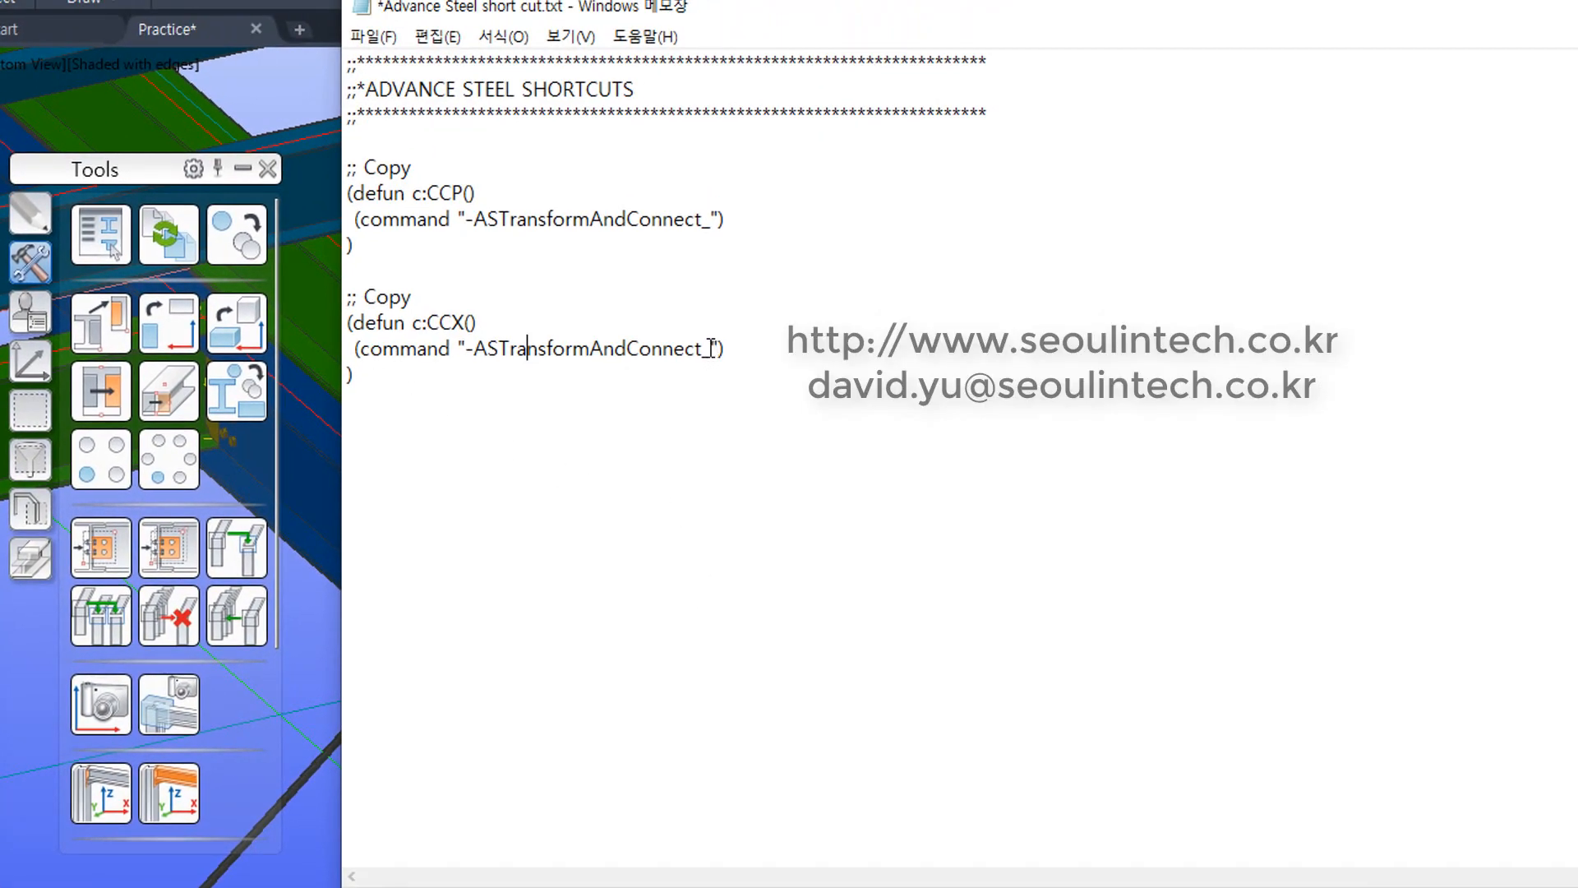
# Step: Replace the command string in the CCX definition in Notepad with the copied _AstM4TransferCons
pyautogui.moveTo(711, 348); pyautogui.dragTo(469, 345)
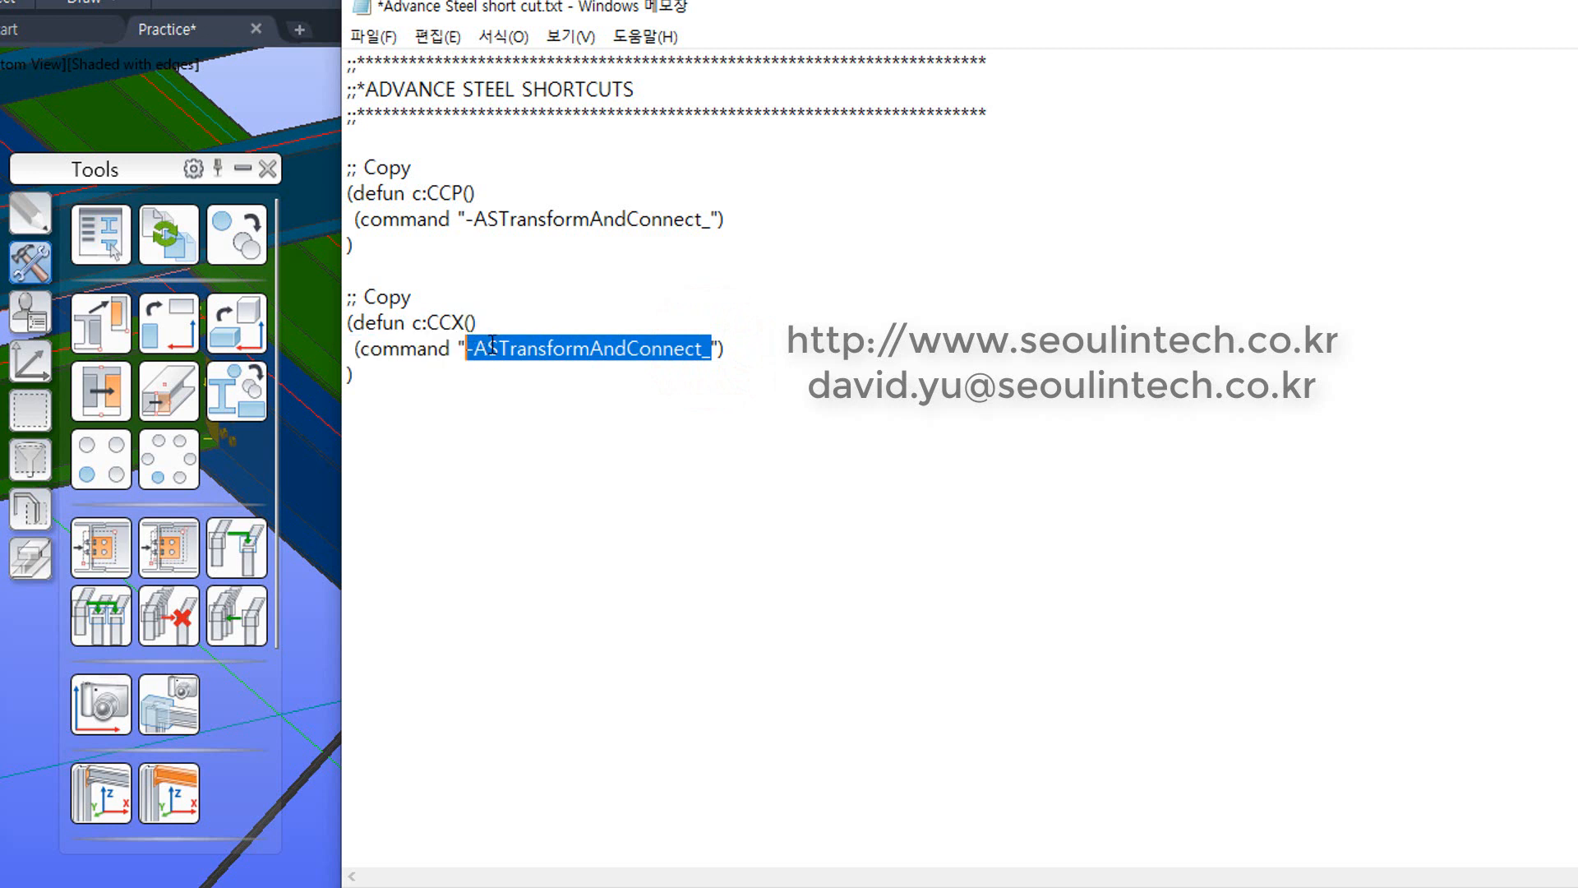
pyautogui.rightClick(492, 345)
pyautogui.click(595, 448)
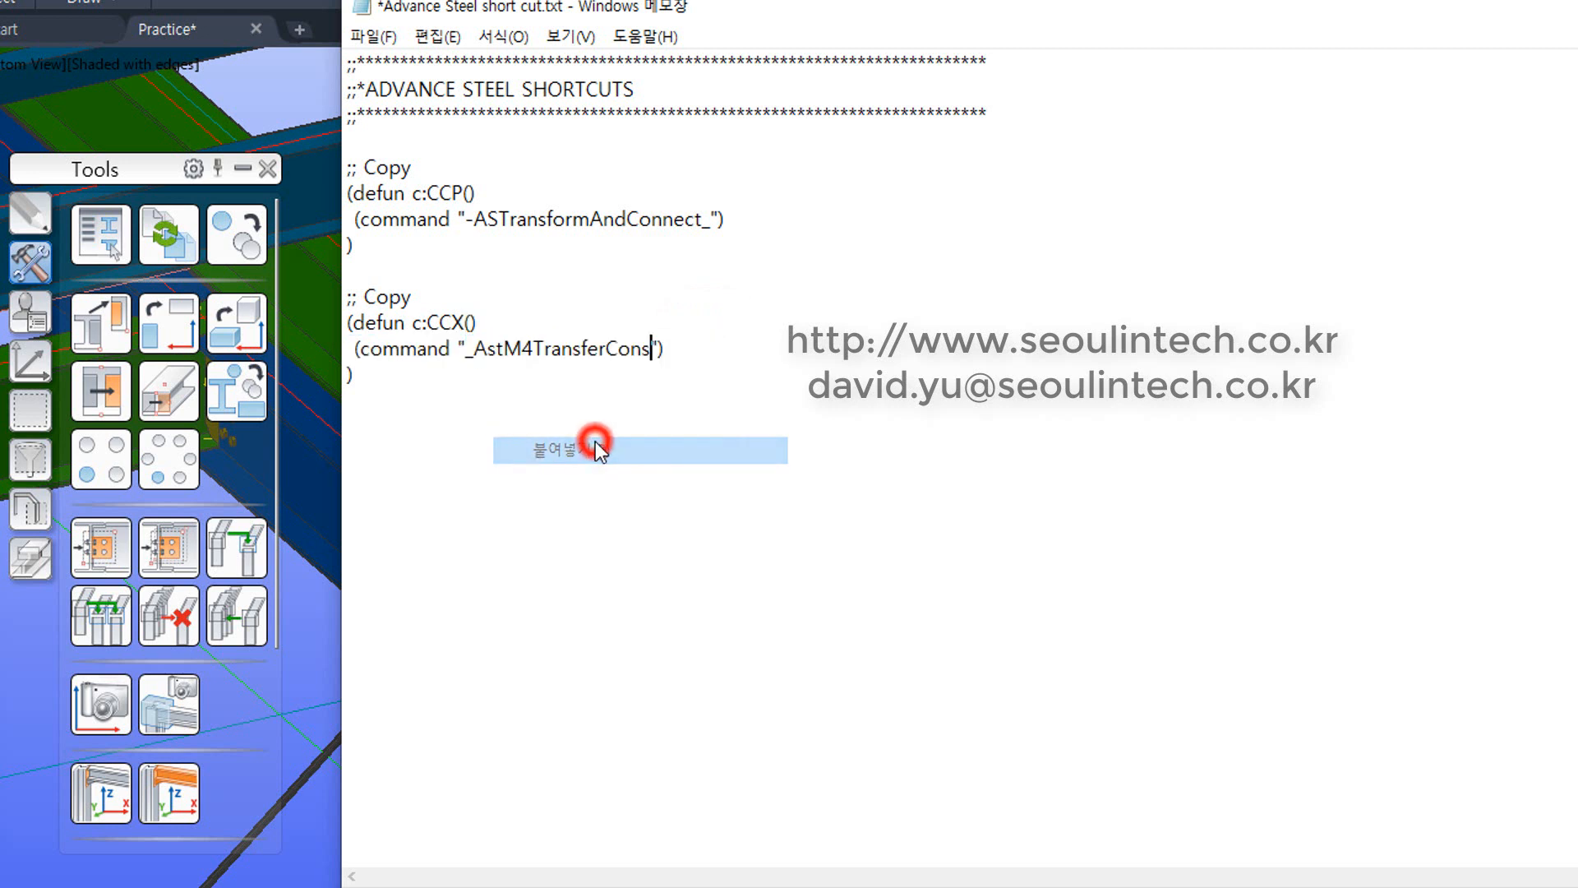
pyautogui.click(571, 411)
pyautogui.click(551, 353)
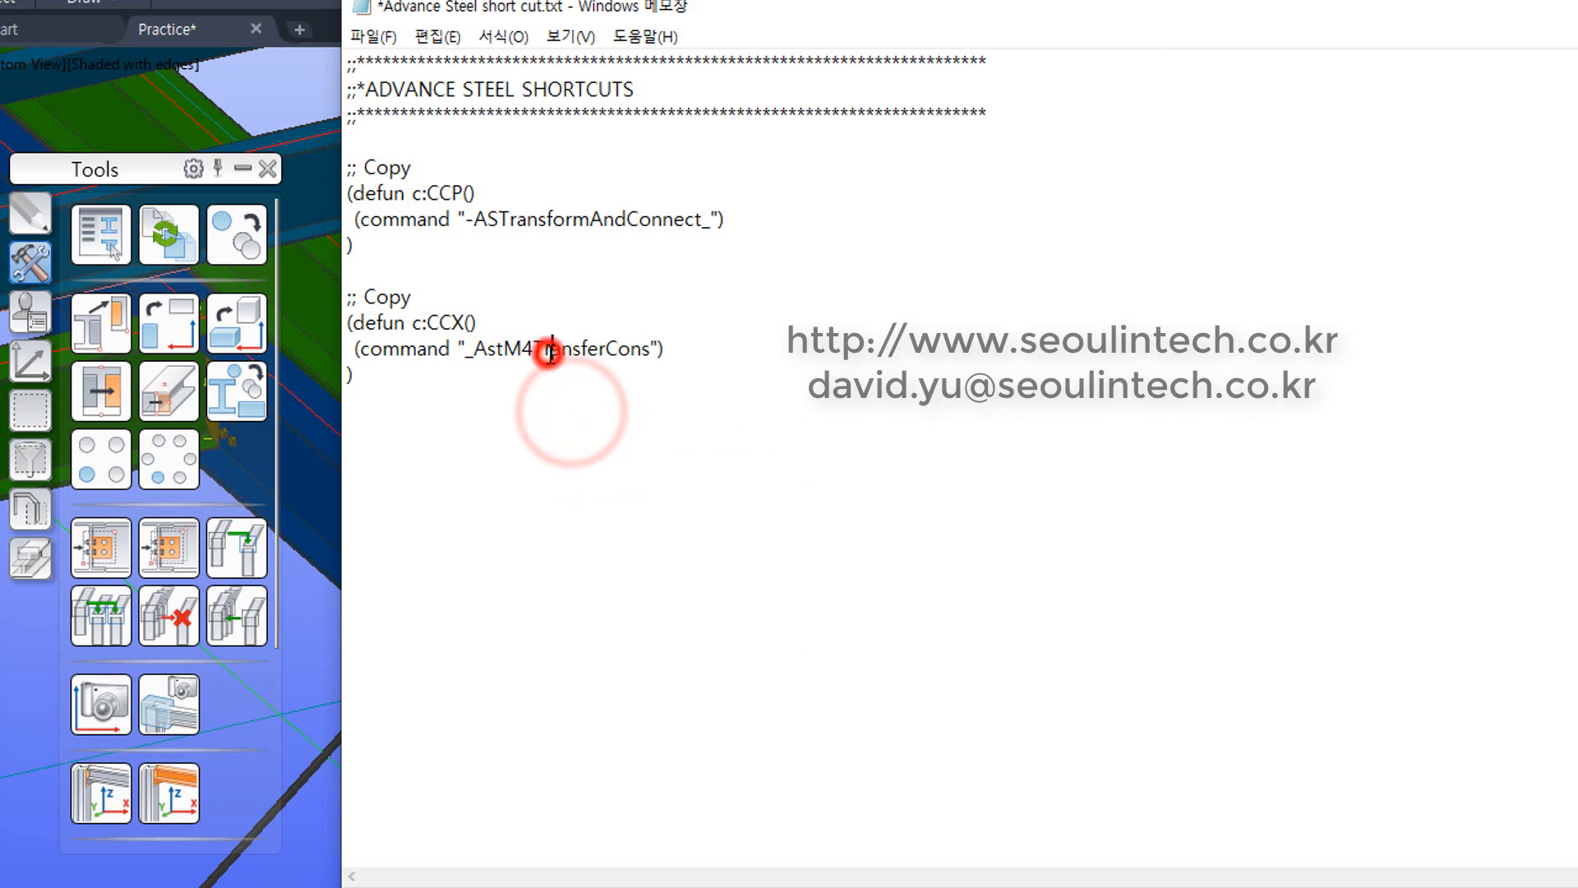
# Step: Save the edited Advance Steel short cut.txt with the CCX definition and close the file
pyautogui.click(453, 320)
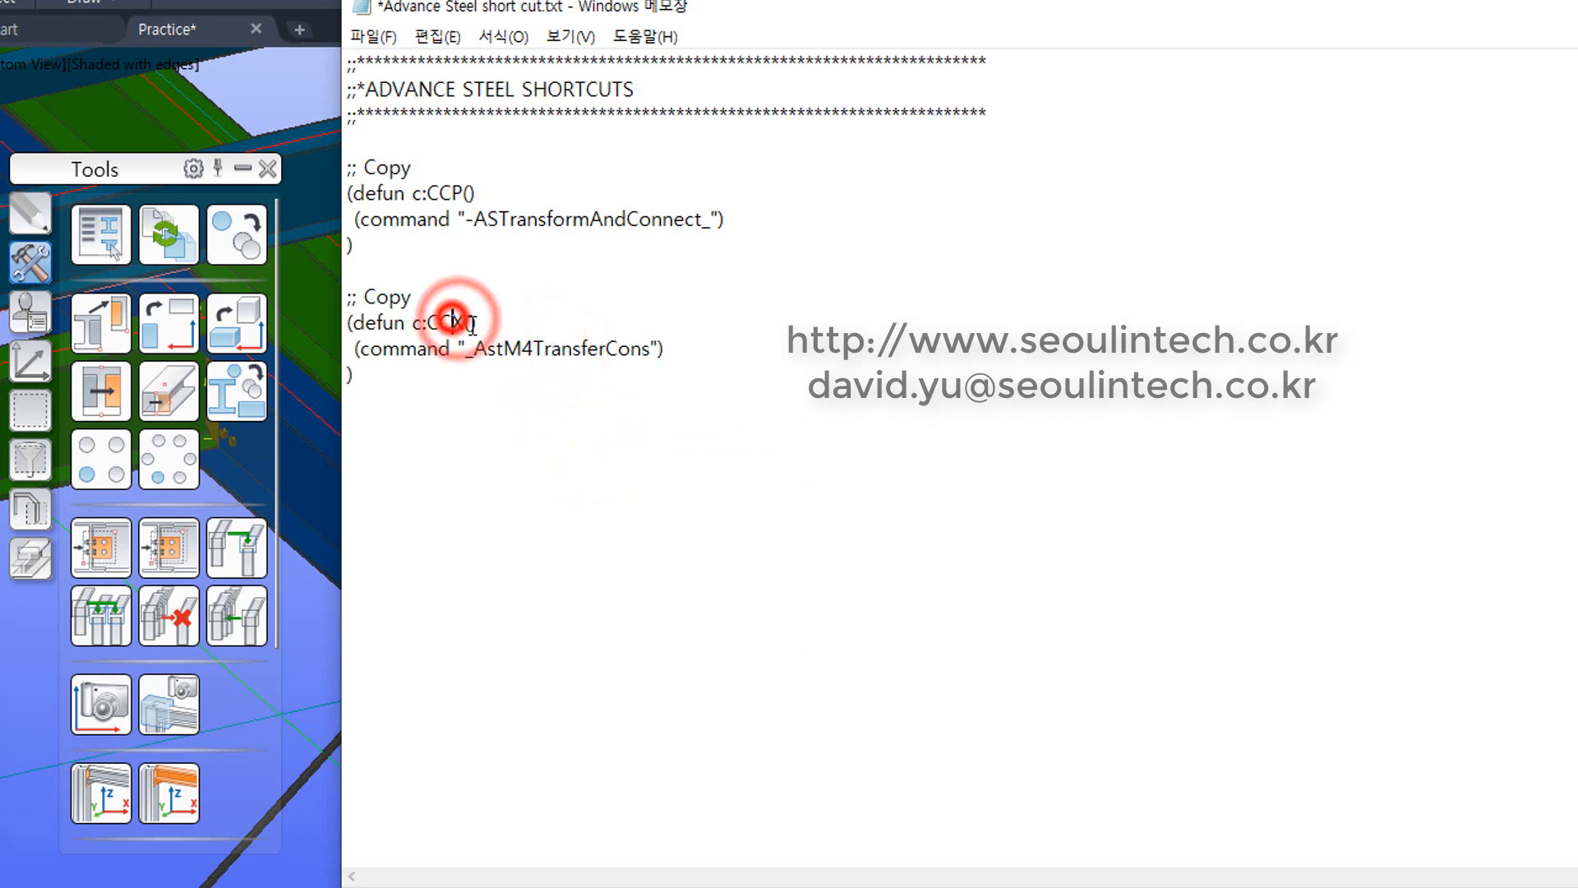
pyautogui.click(402, 374)
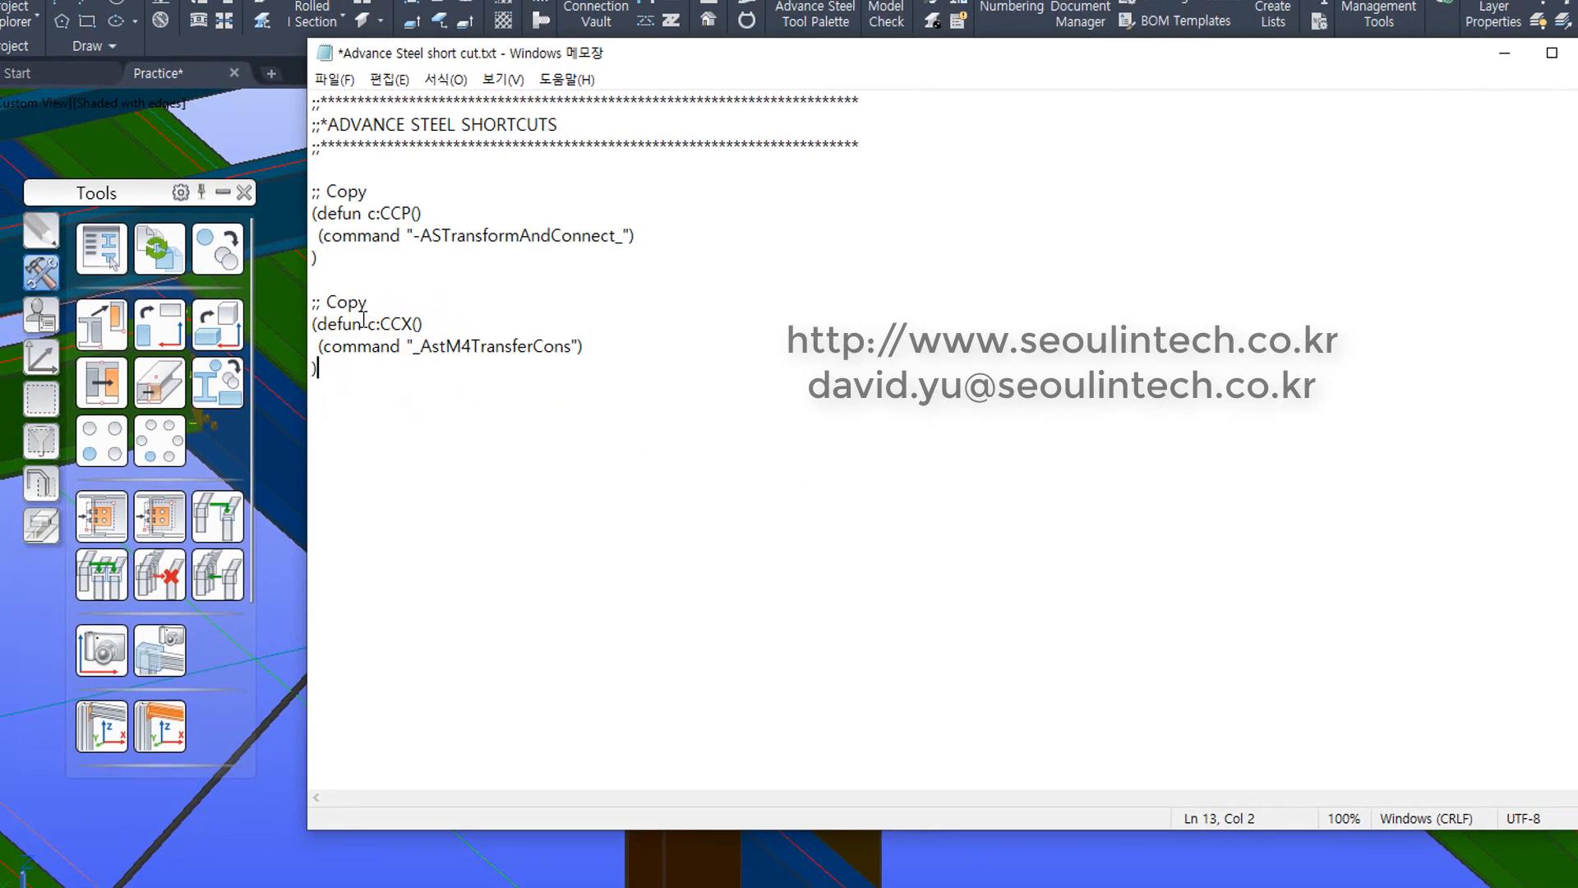
pyautogui.click(335, 81)
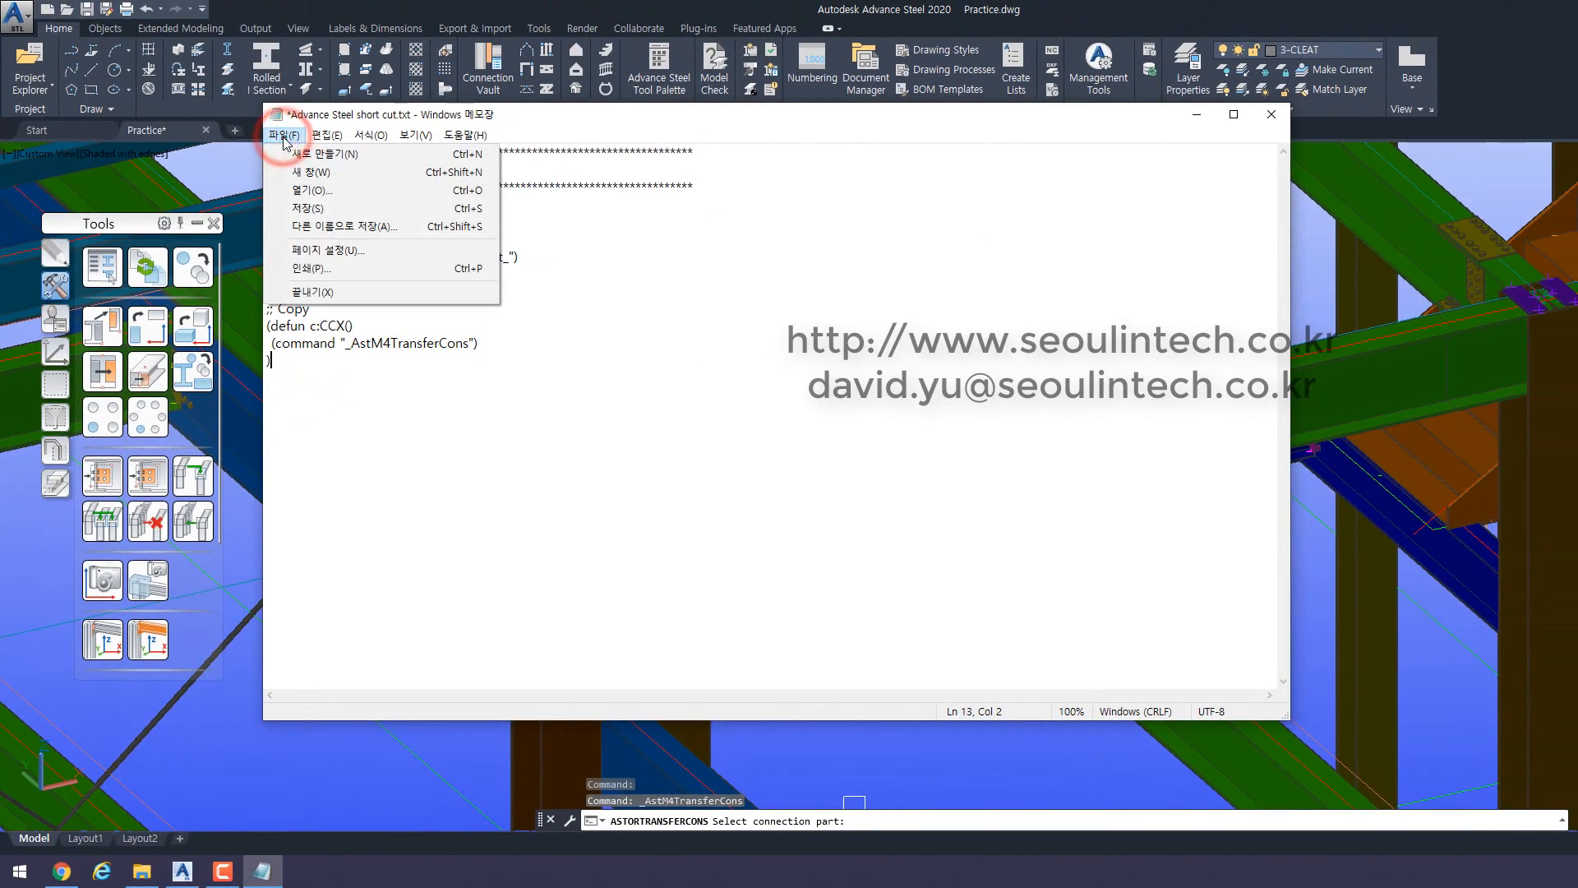
pyautogui.click(305, 208)
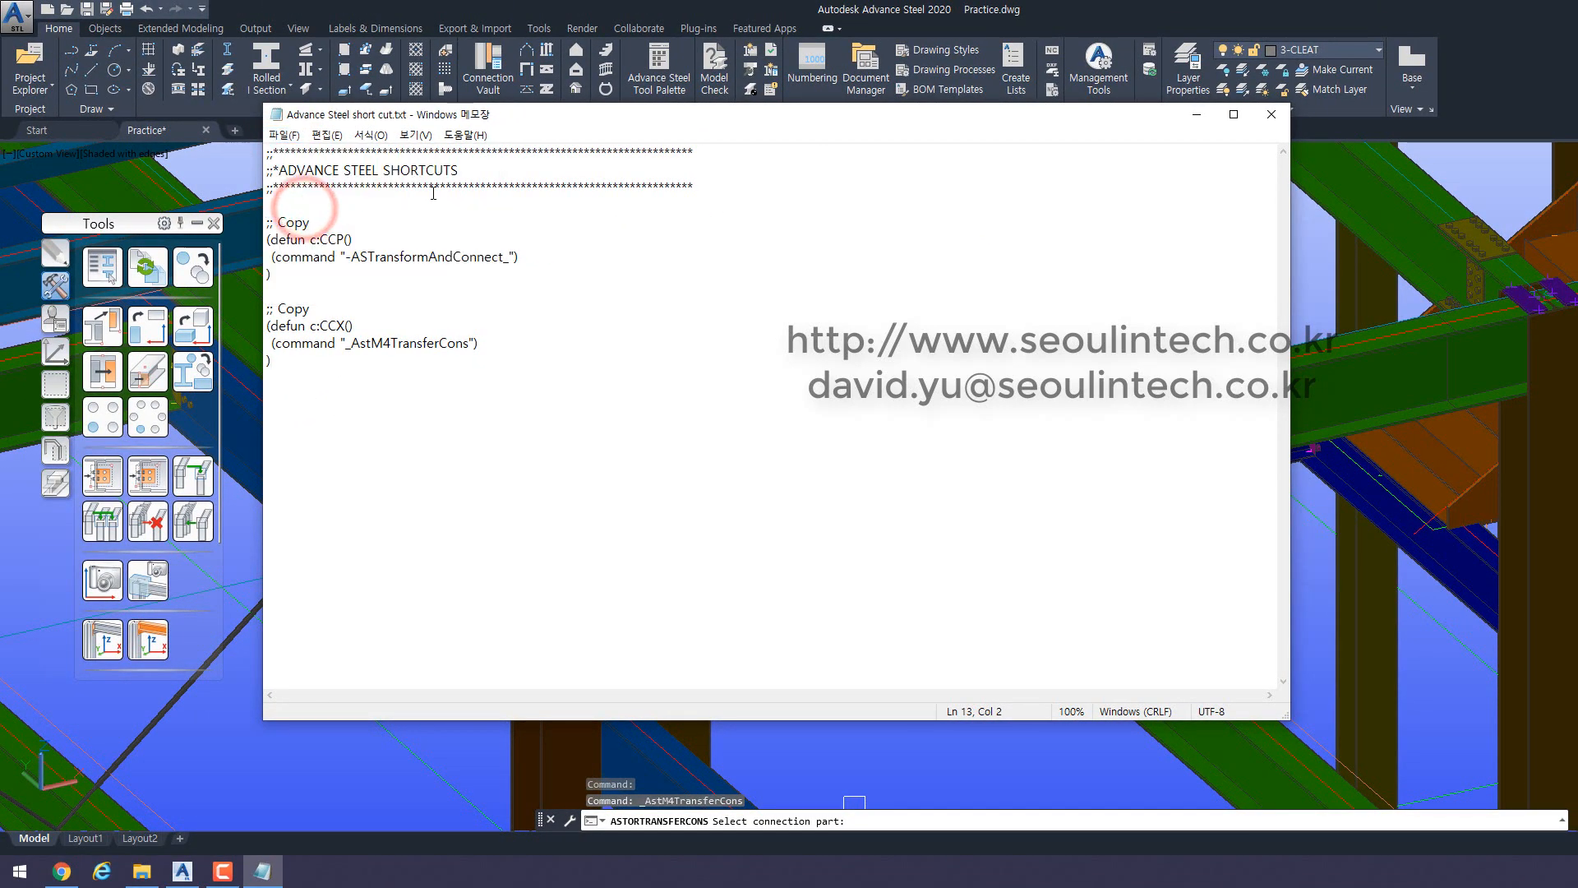
pyautogui.click(1278, 118)
# Step: Switch to File Explorer and rename the shortcut file as Advance Steel short cut.lsp, accepting the extension change
pyautogui.moveTo(140, 878)
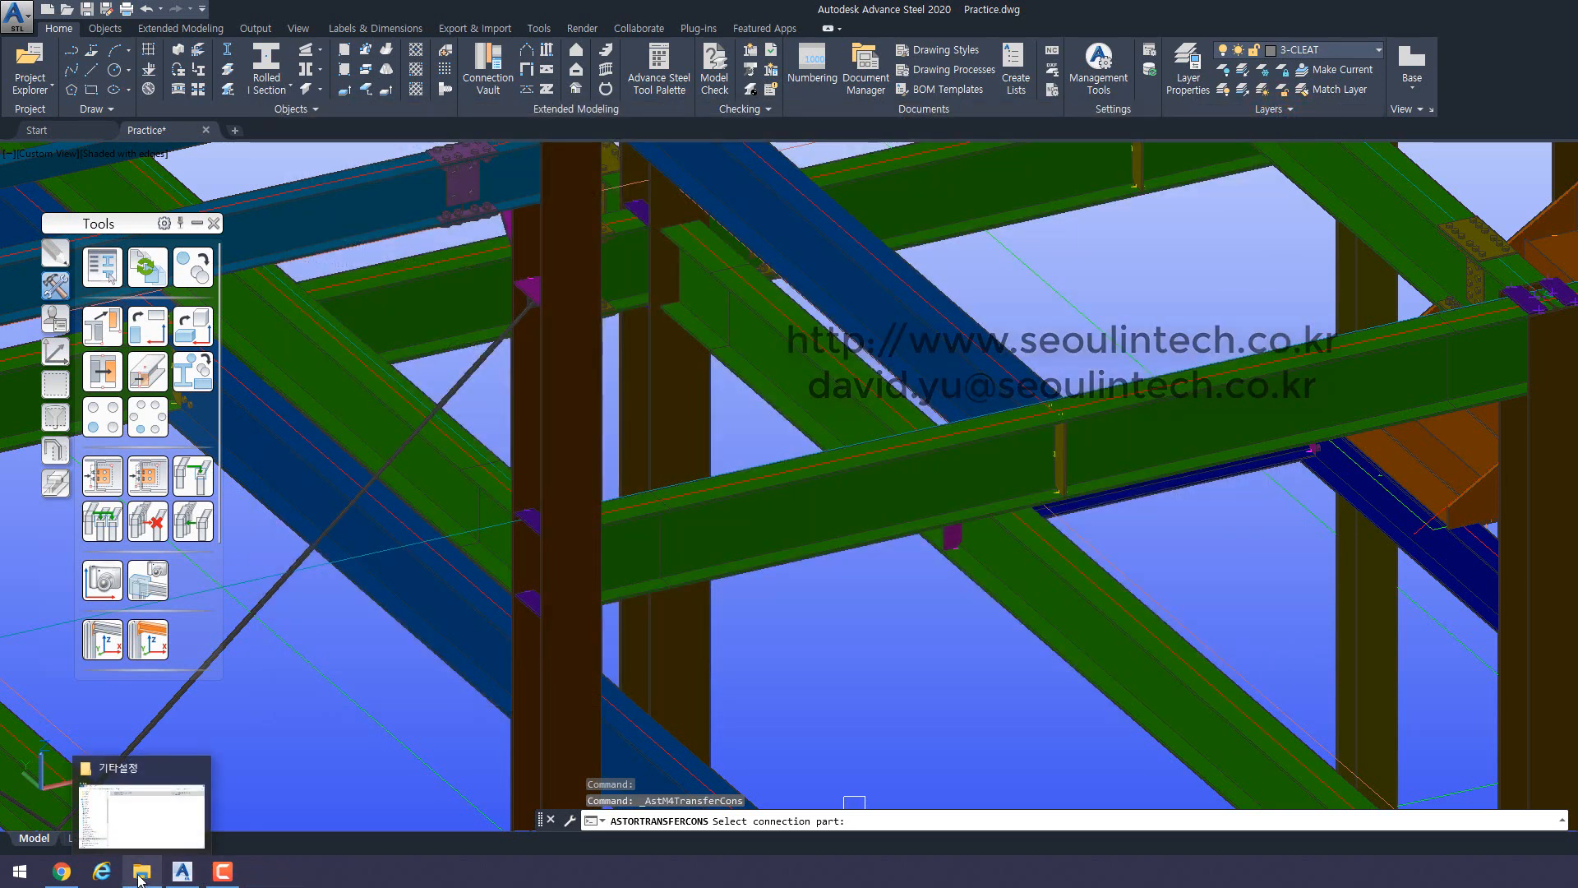
pyautogui.click(143, 873)
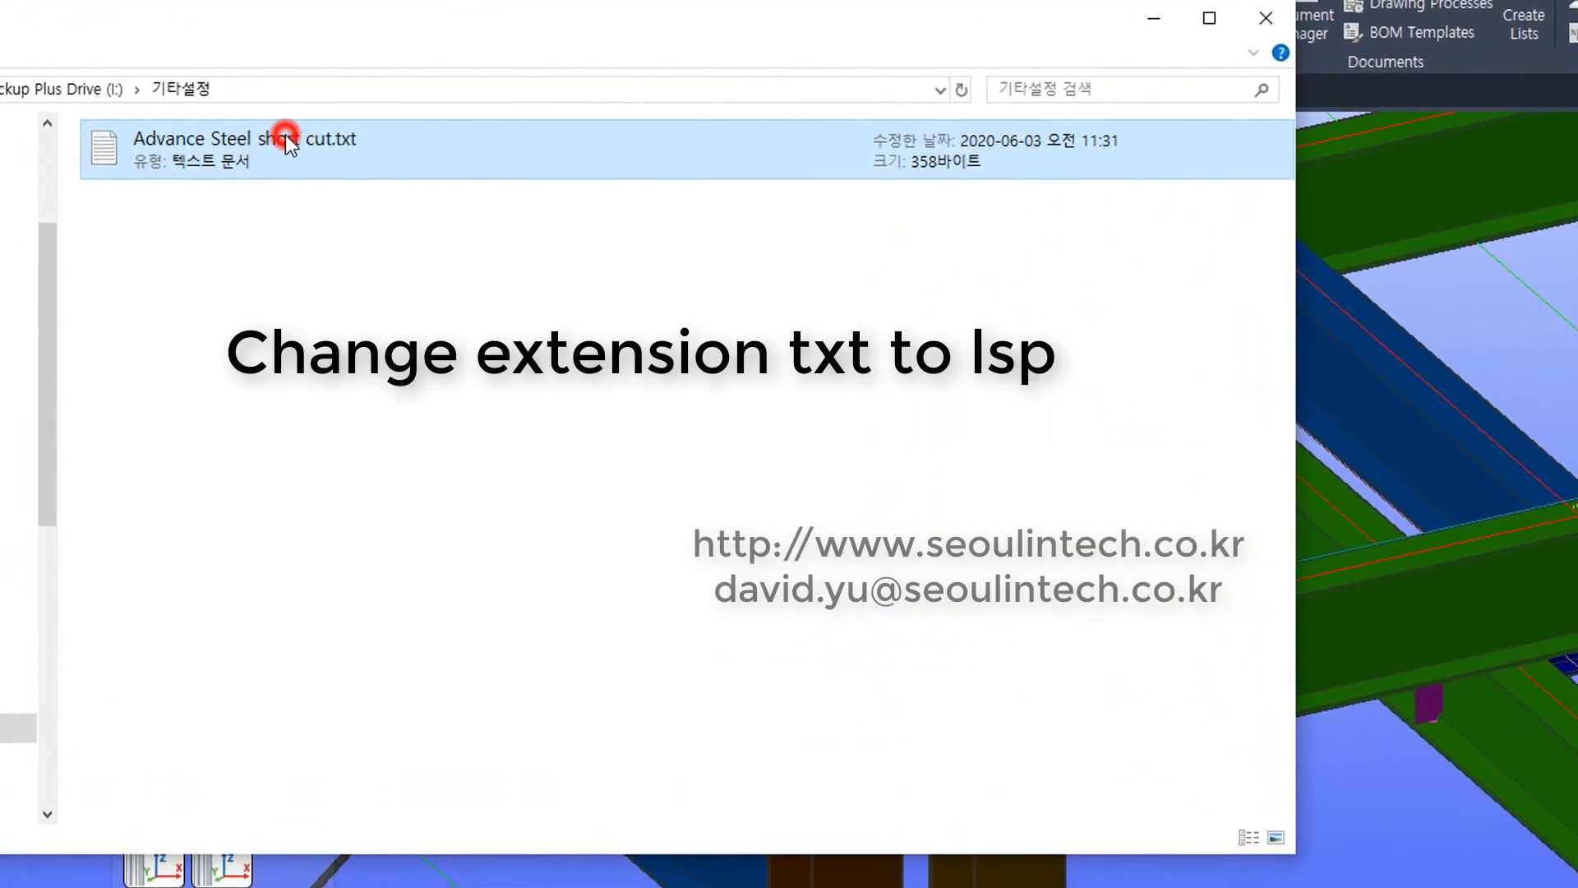
pyautogui.click(285, 138)
pyautogui.click(378, 135)
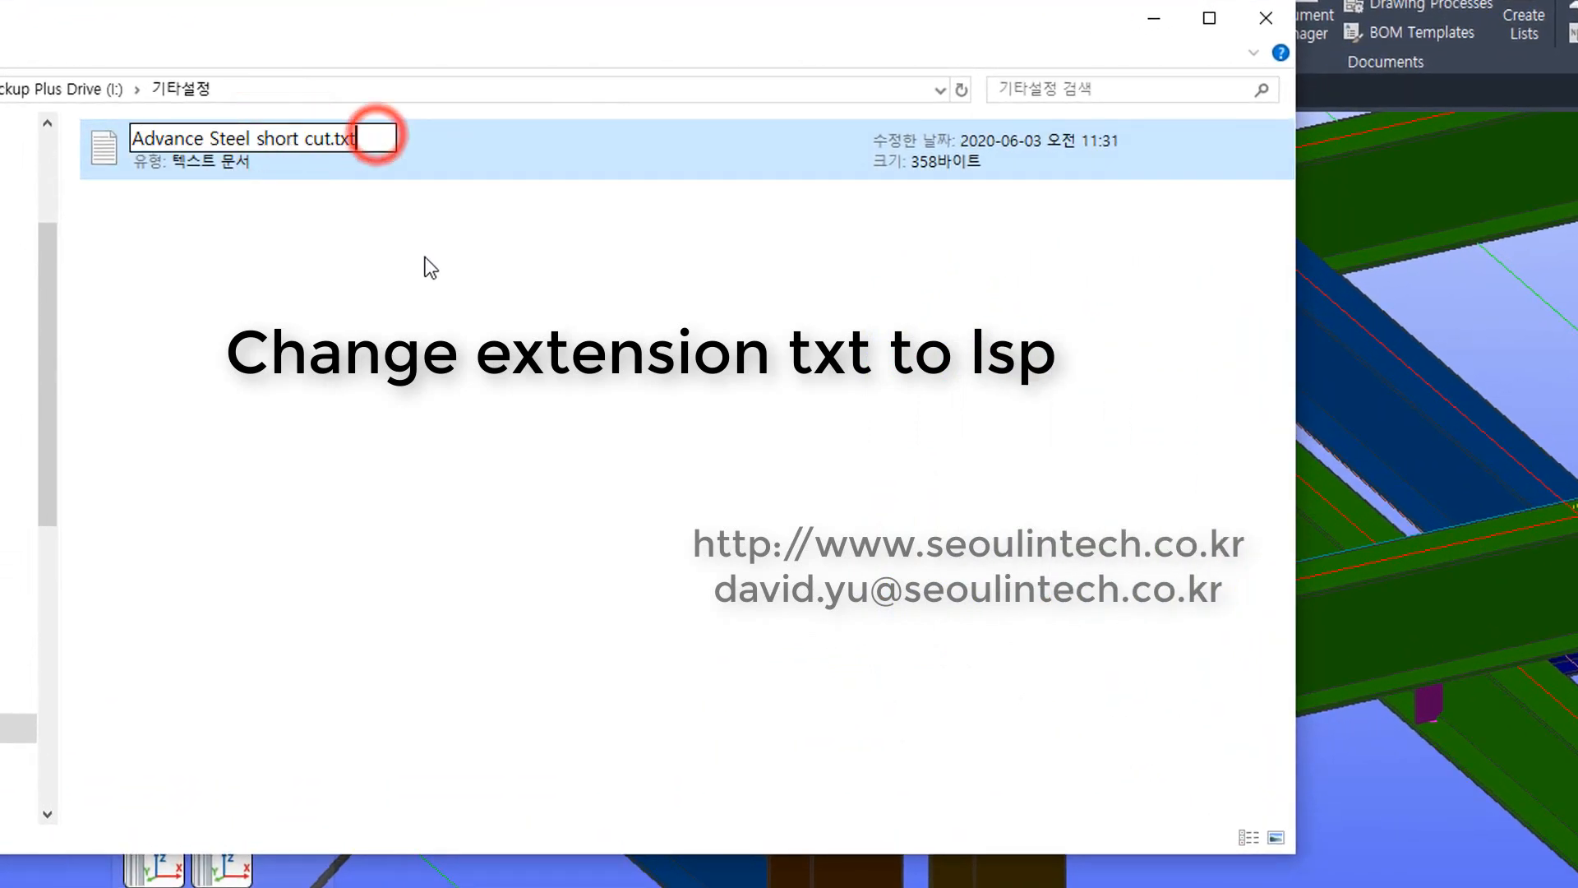
pyautogui.press('Escape')
pyautogui.click(352, 144)
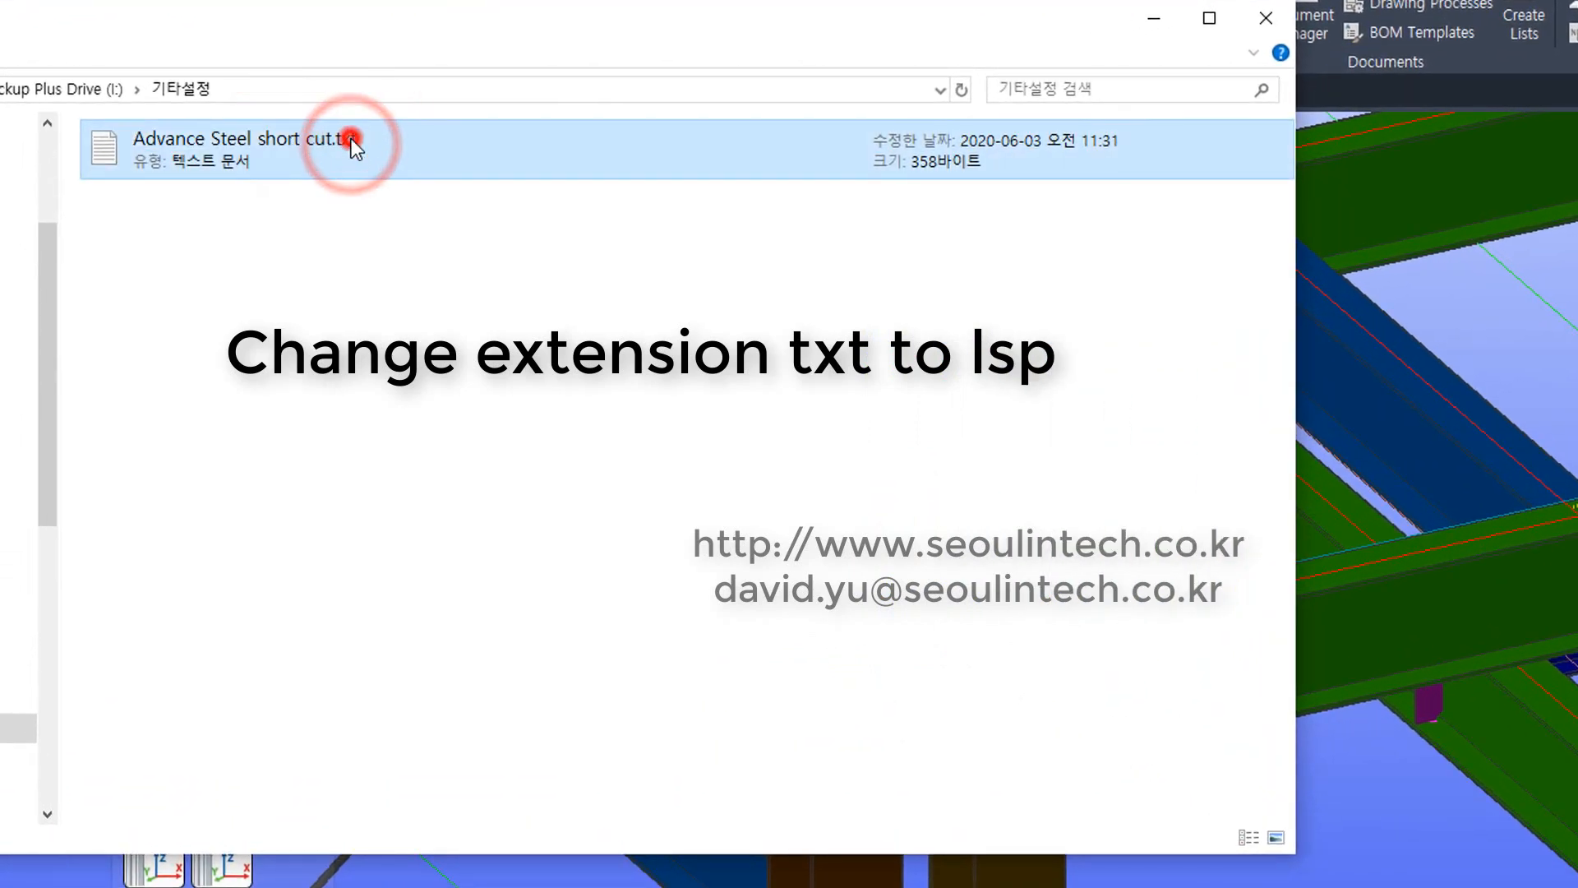
pyautogui.click(355, 138)
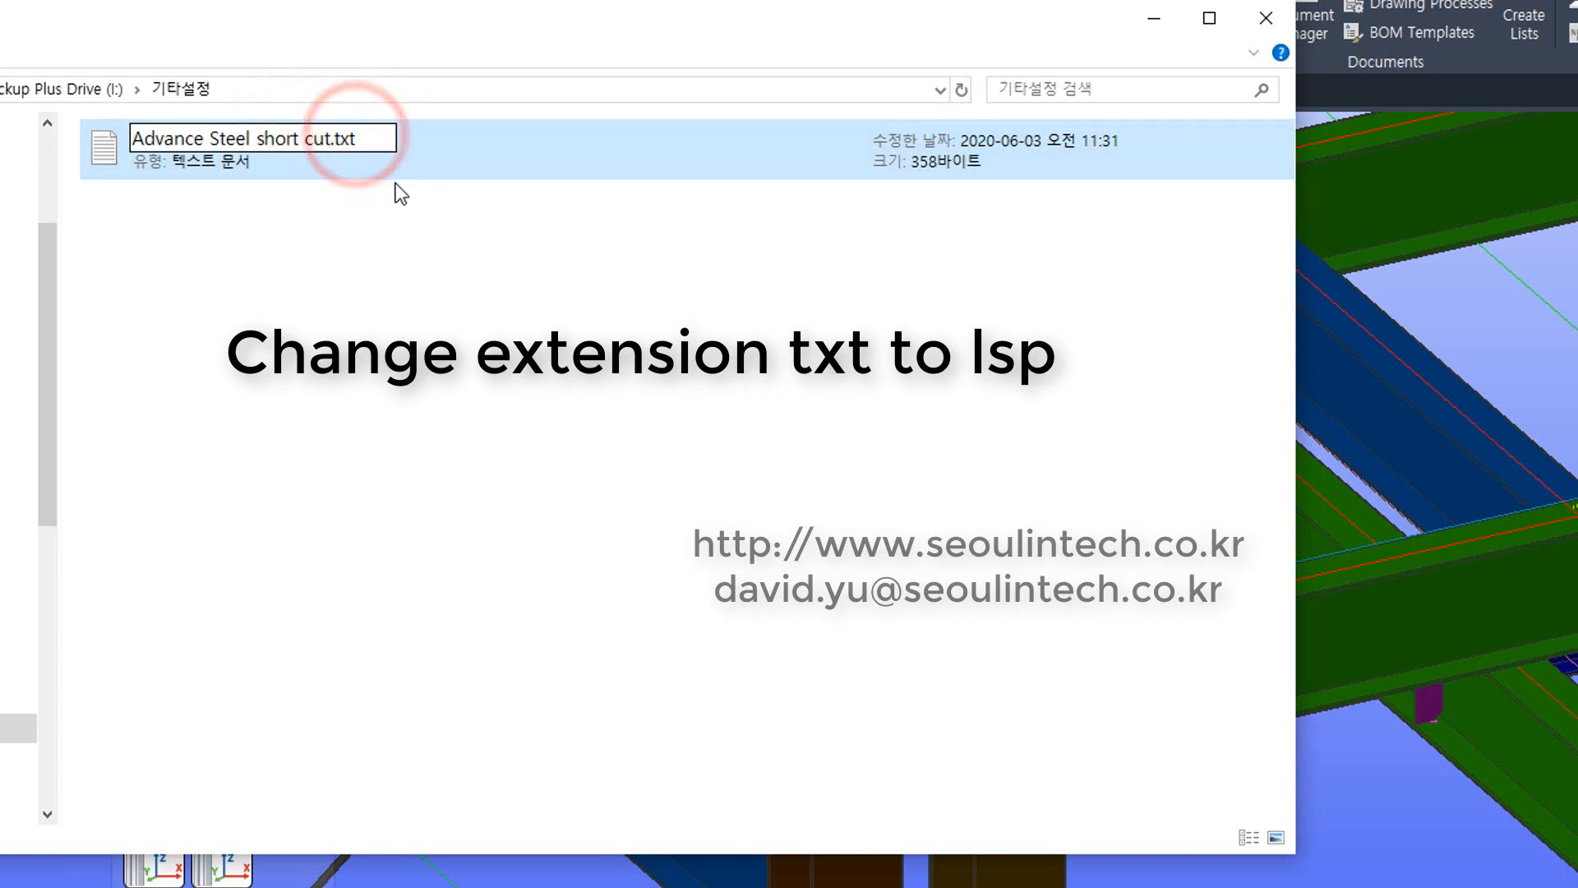
pyautogui.press('BackSpace')
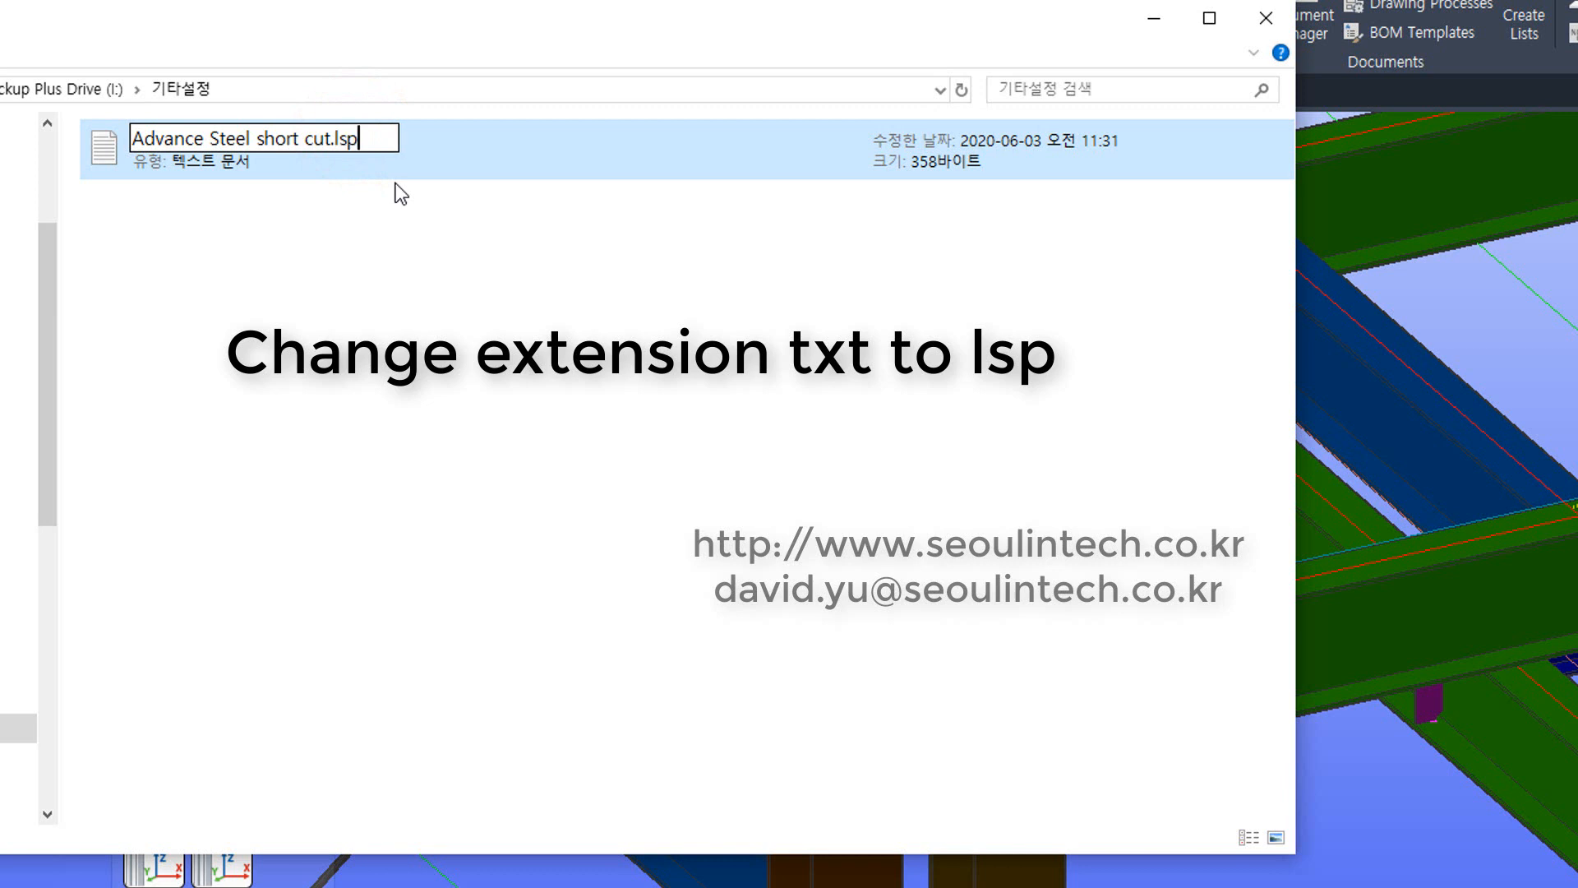
pyautogui.click(483, 394)
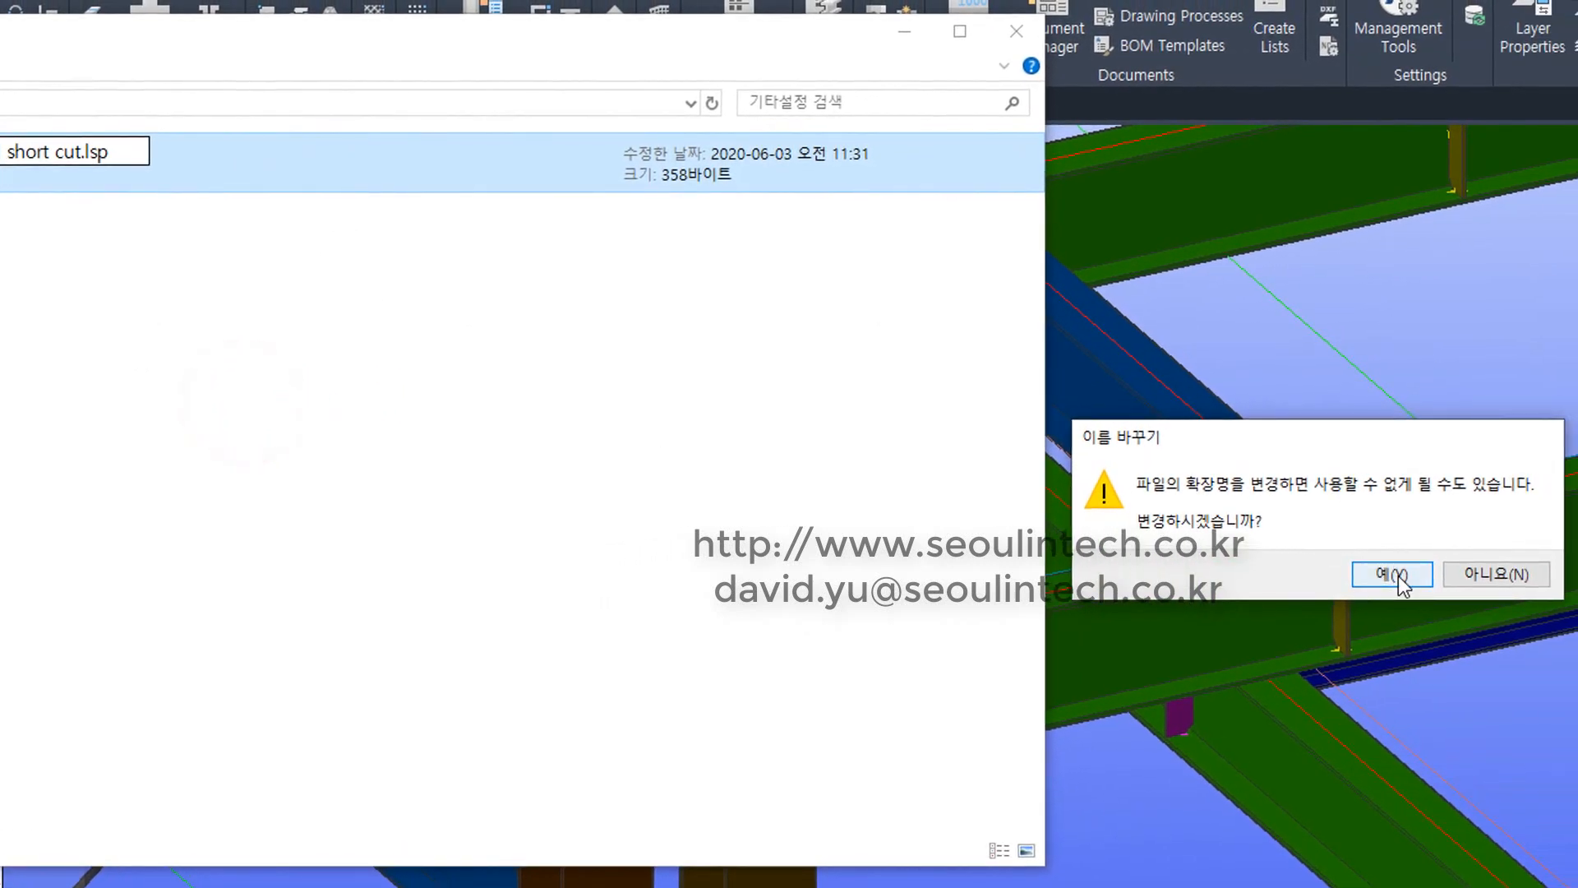
pyautogui.click(1397, 575)
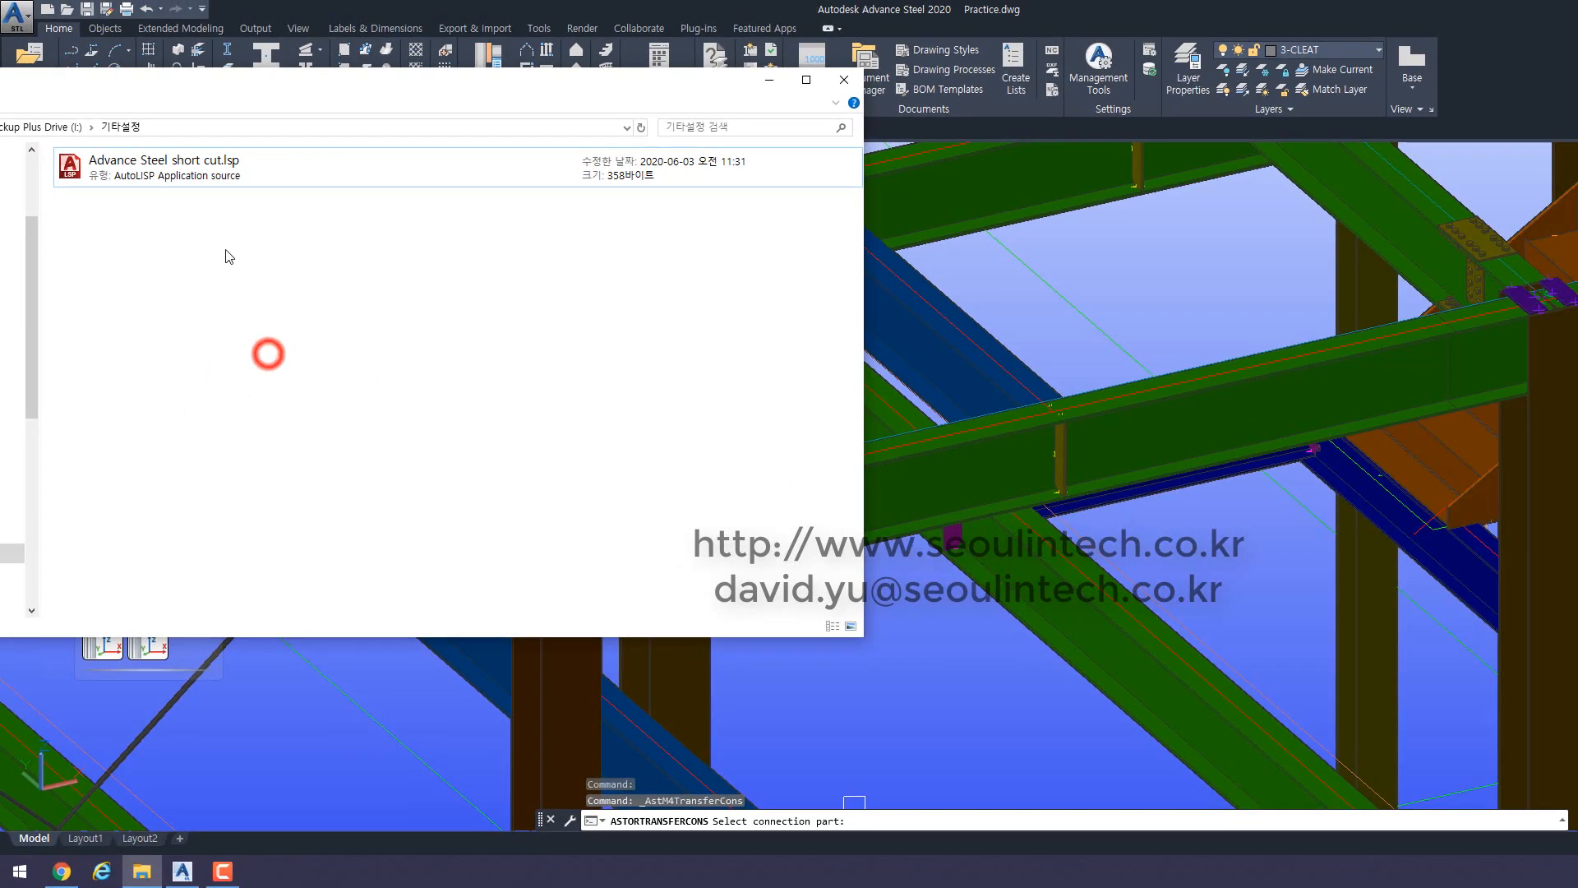
pyautogui.click(198, 176)
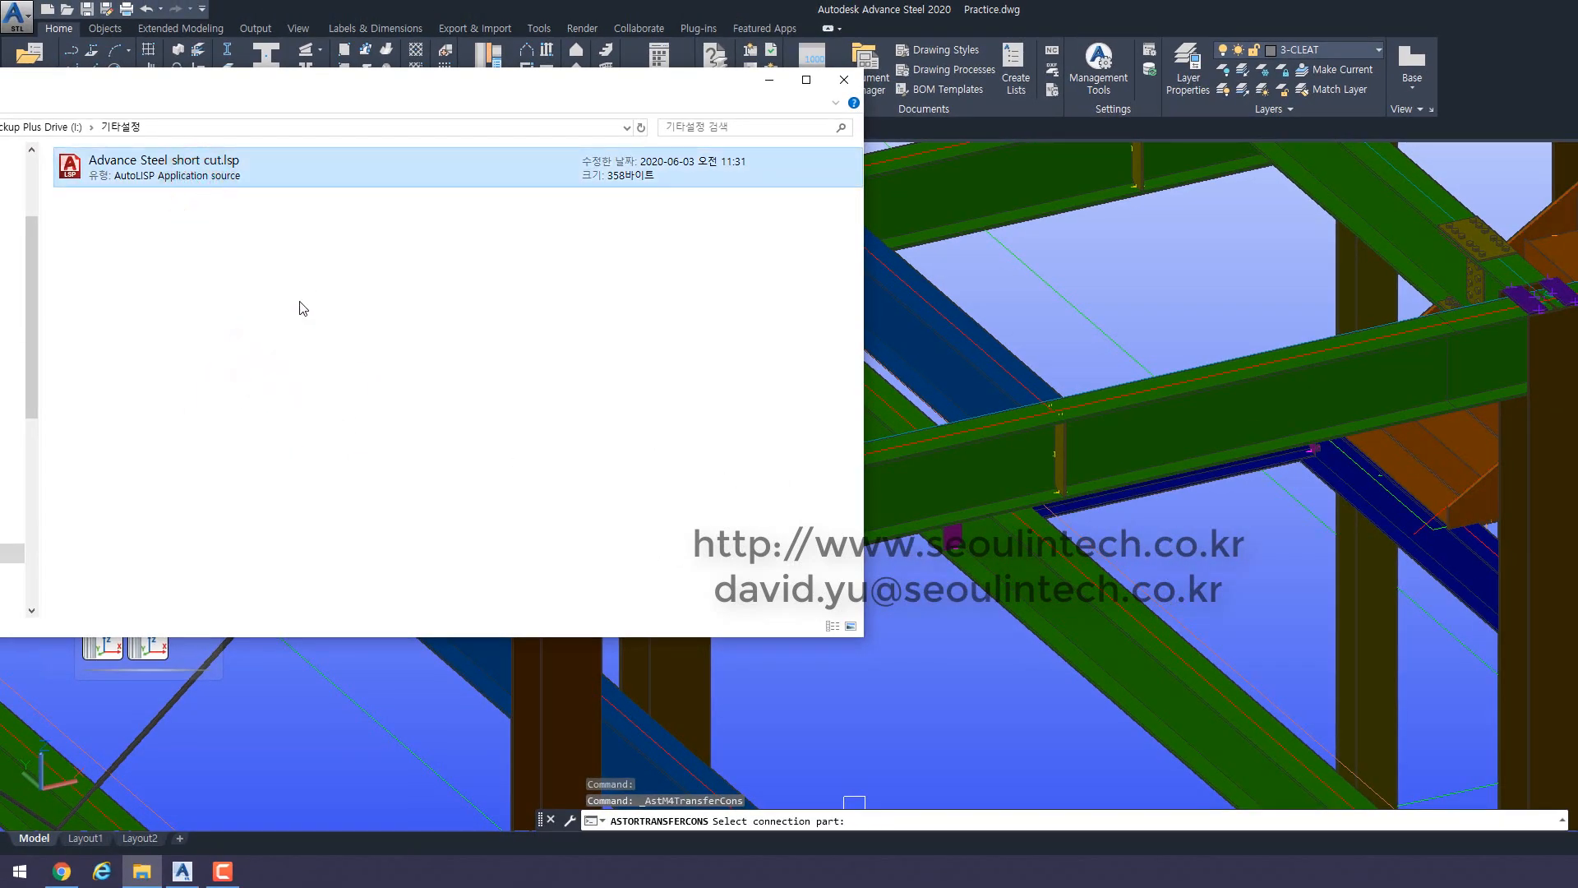
# Step: Switch to Advance Steel and load Advance Steel short cut.lsp with APPLOAD, allowing the unsigned file once
pyautogui.click(1011, 730)
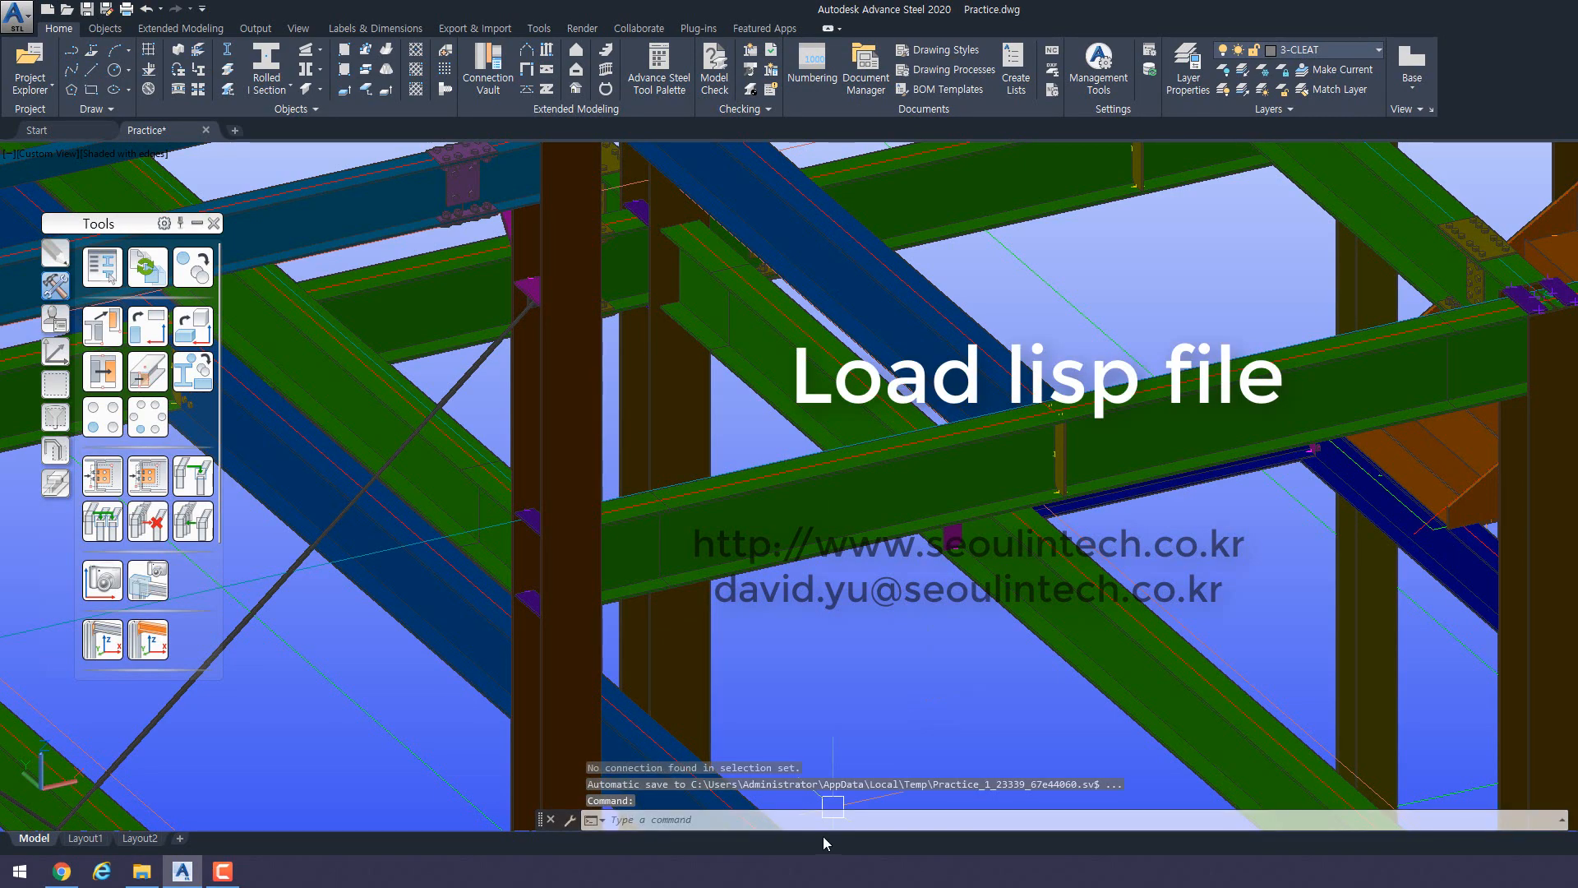
pyautogui.click(761, 821)
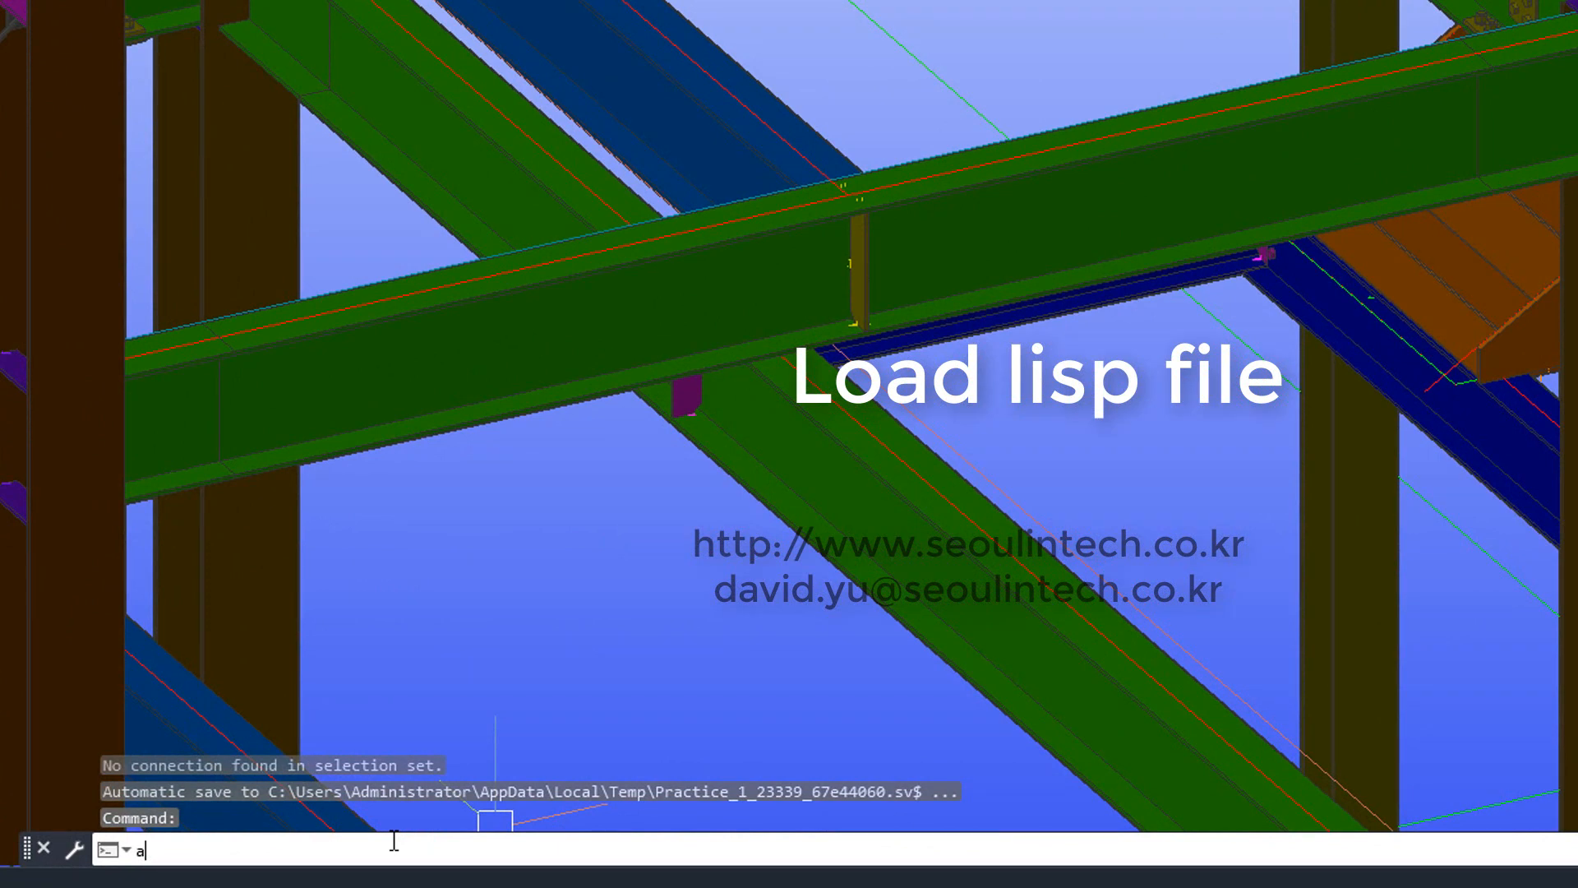
pyautogui.write('app')
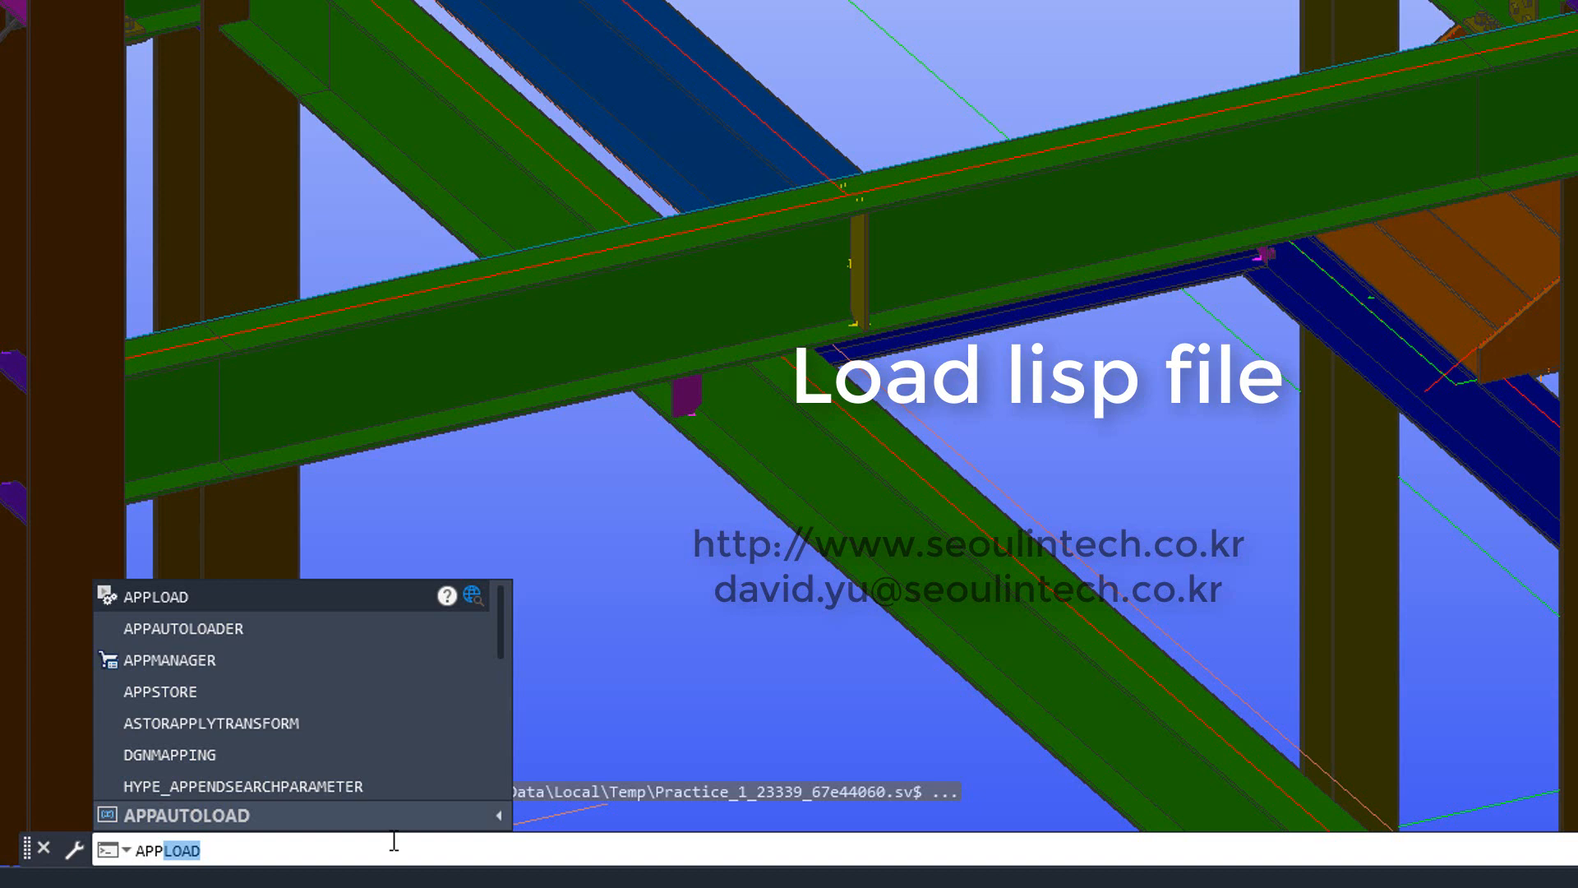
pyautogui.press('Return')
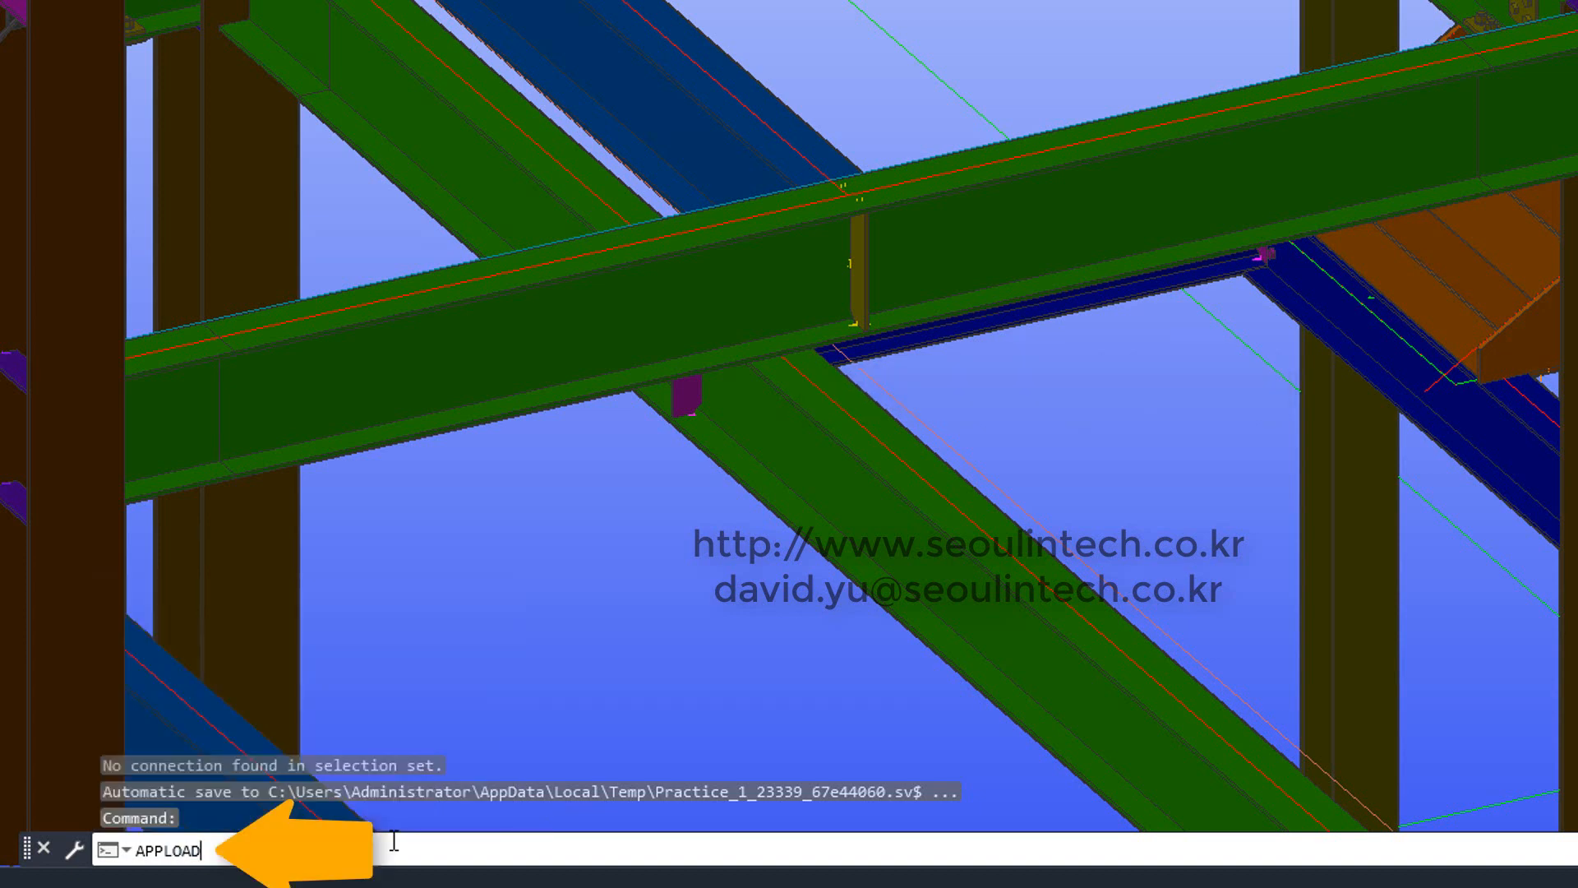
pyautogui.press('Return')
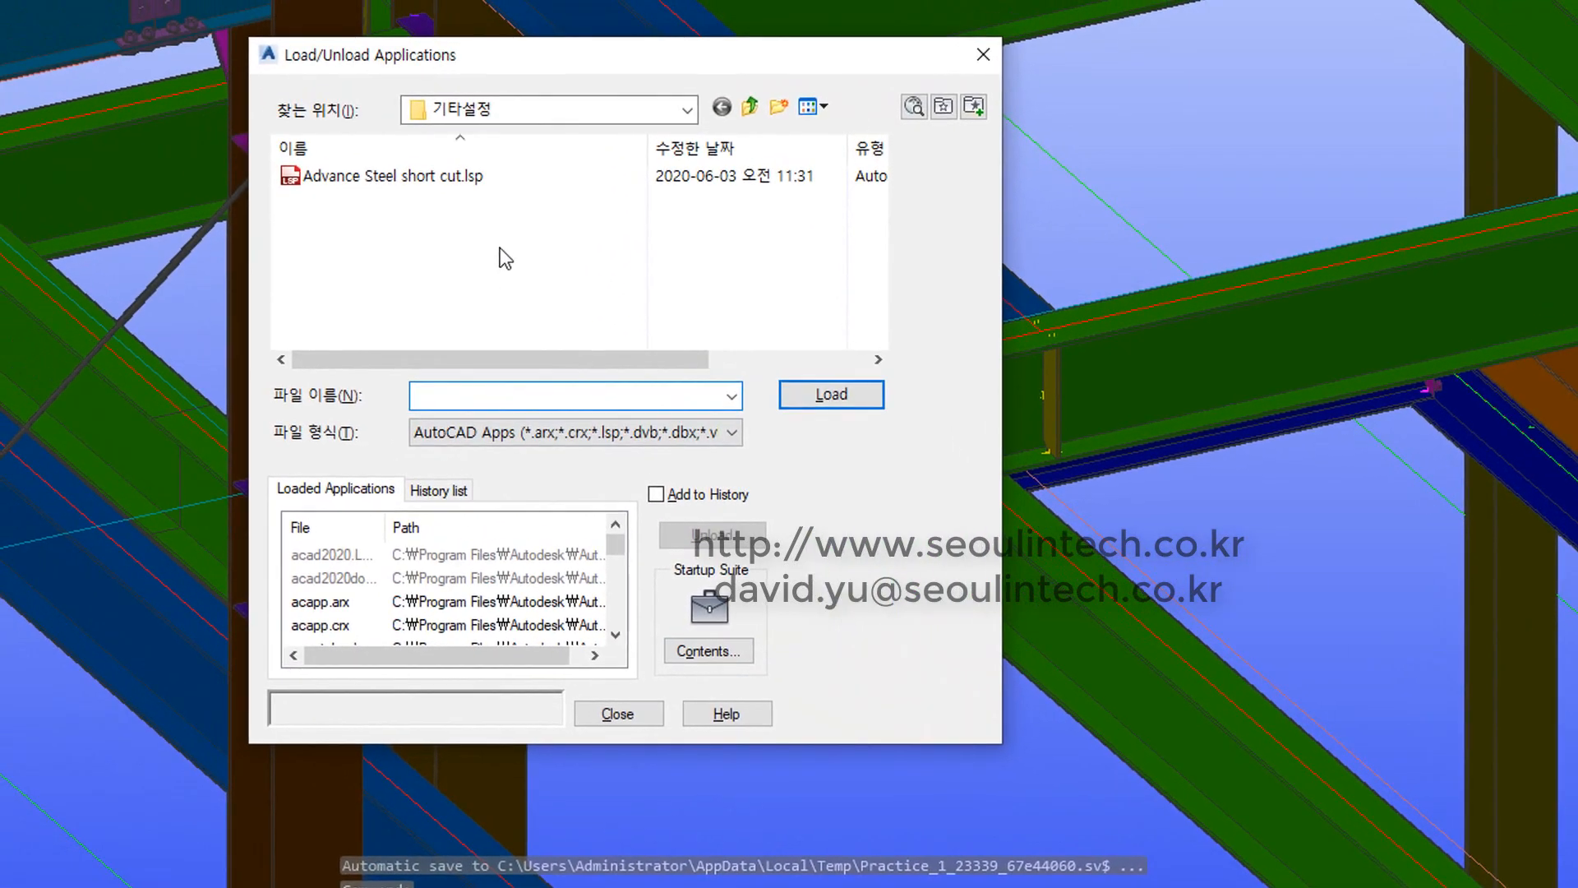
pyautogui.click(376, 188)
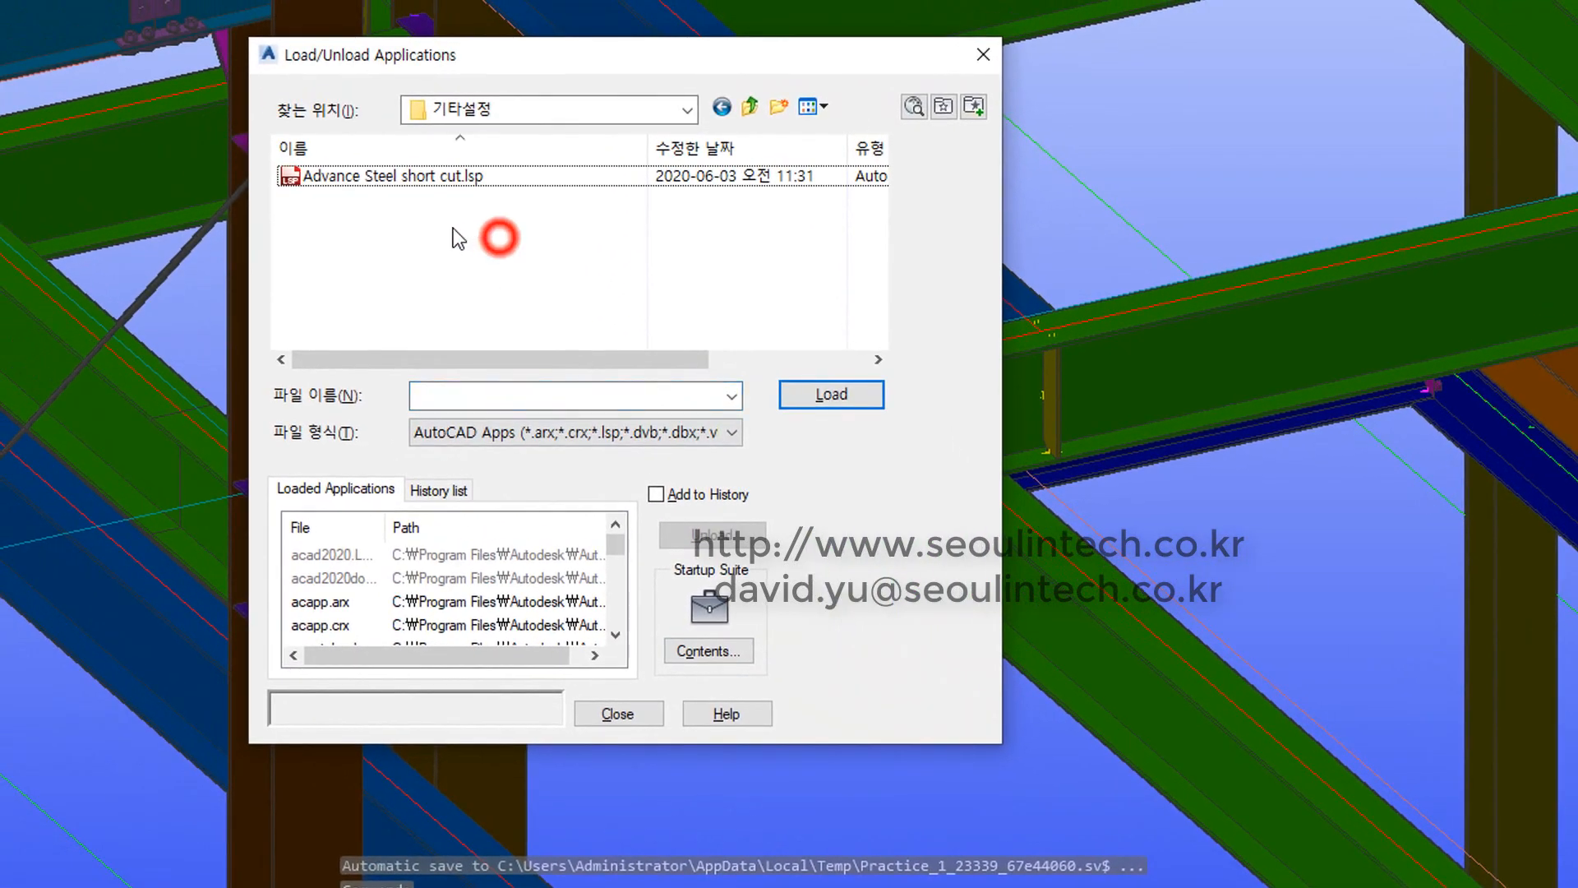
pyautogui.click(378, 176)
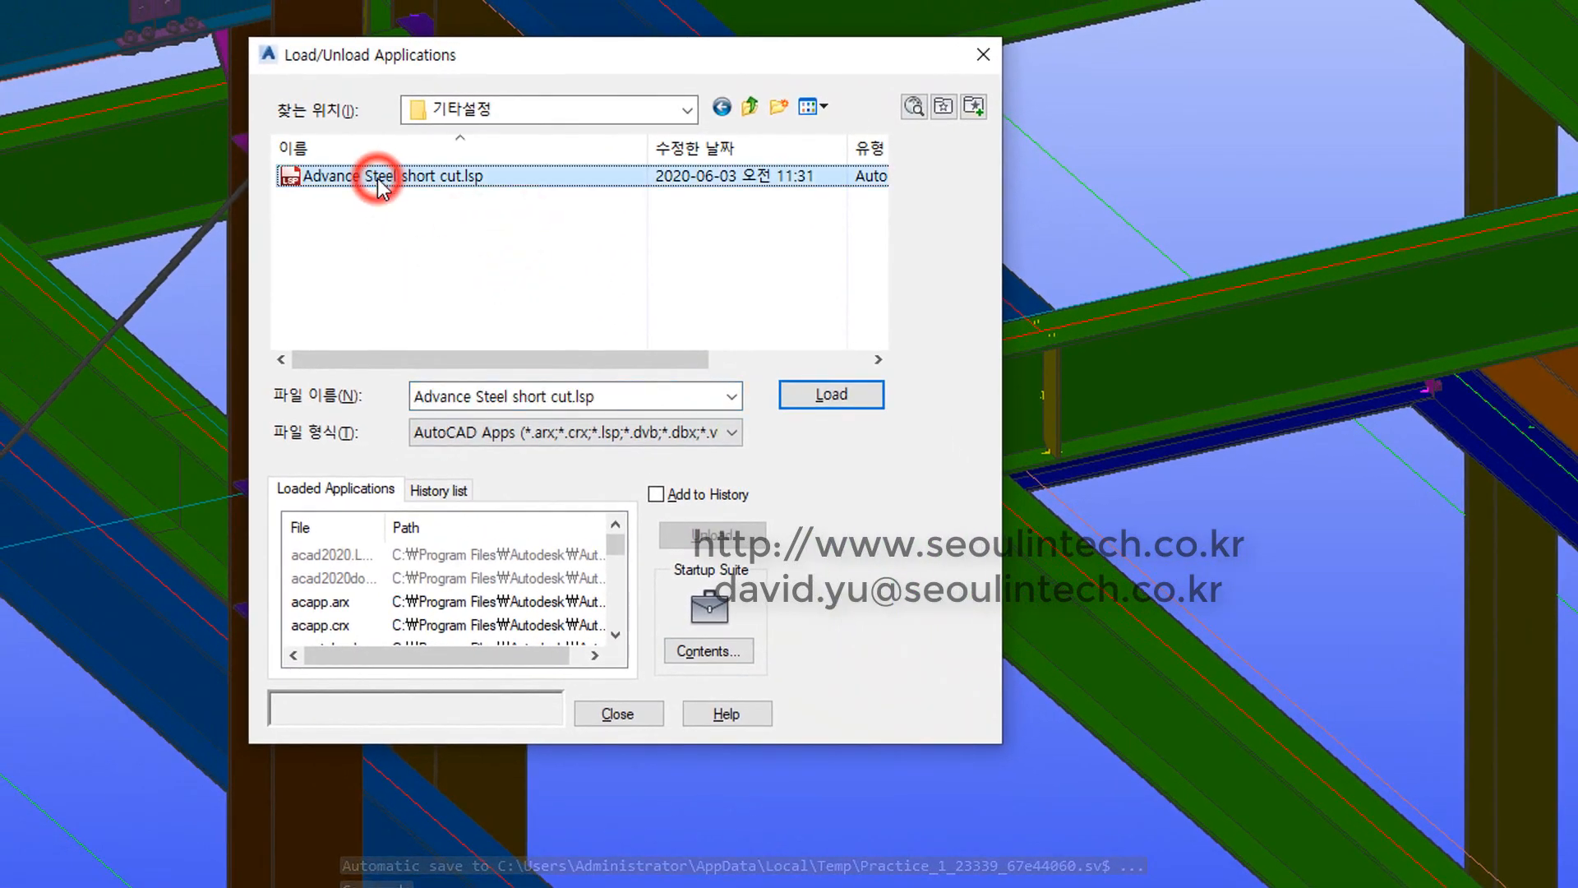
pyautogui.click(844, 400)
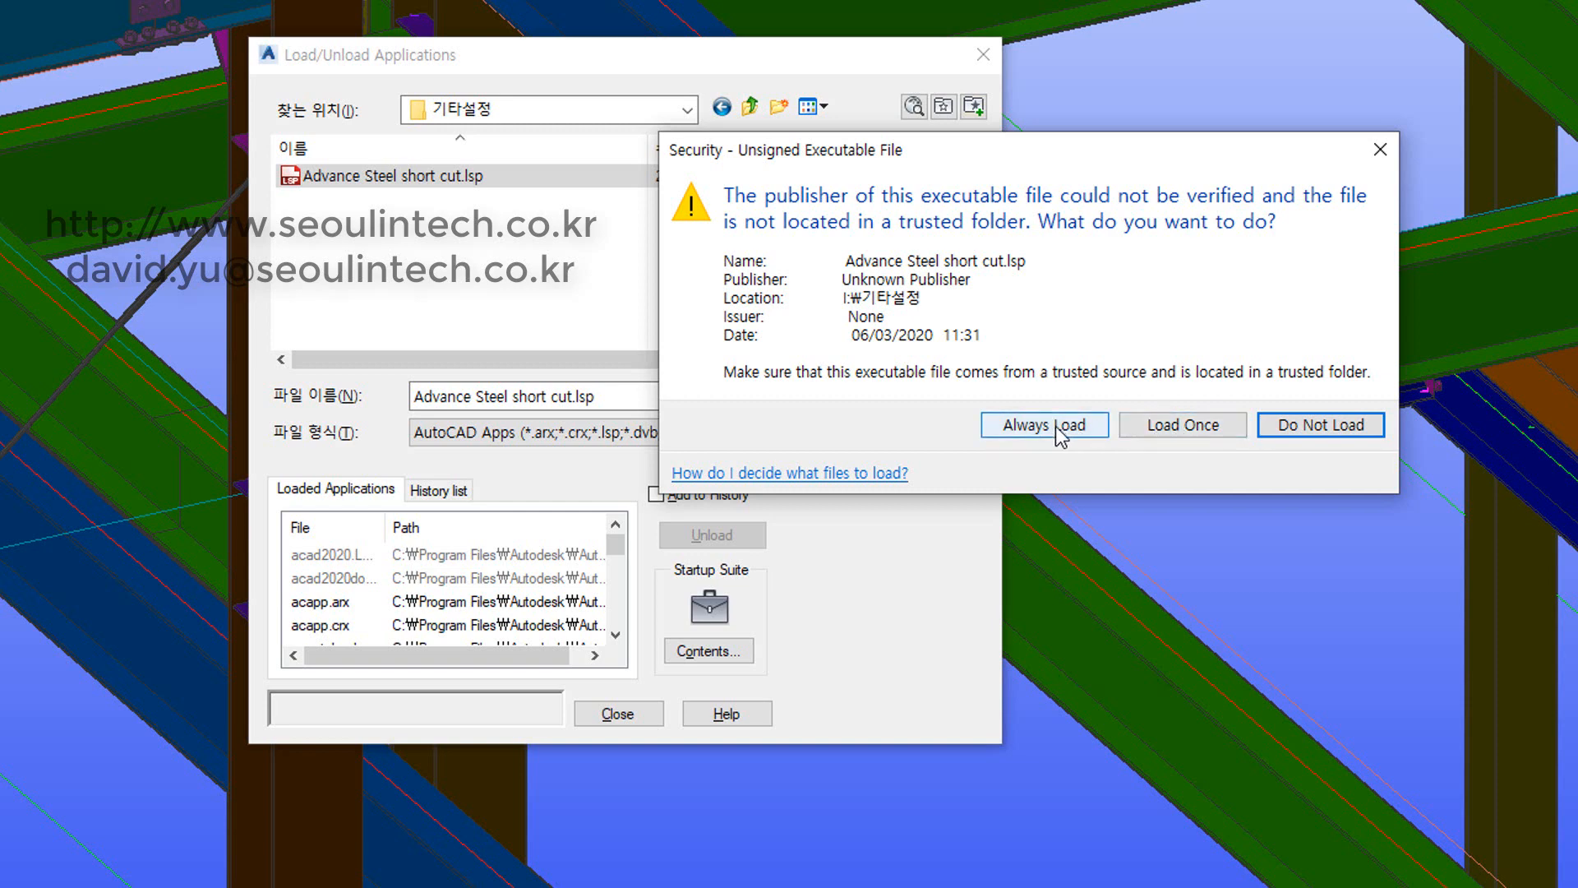
pyautogui.click(1130, 426)
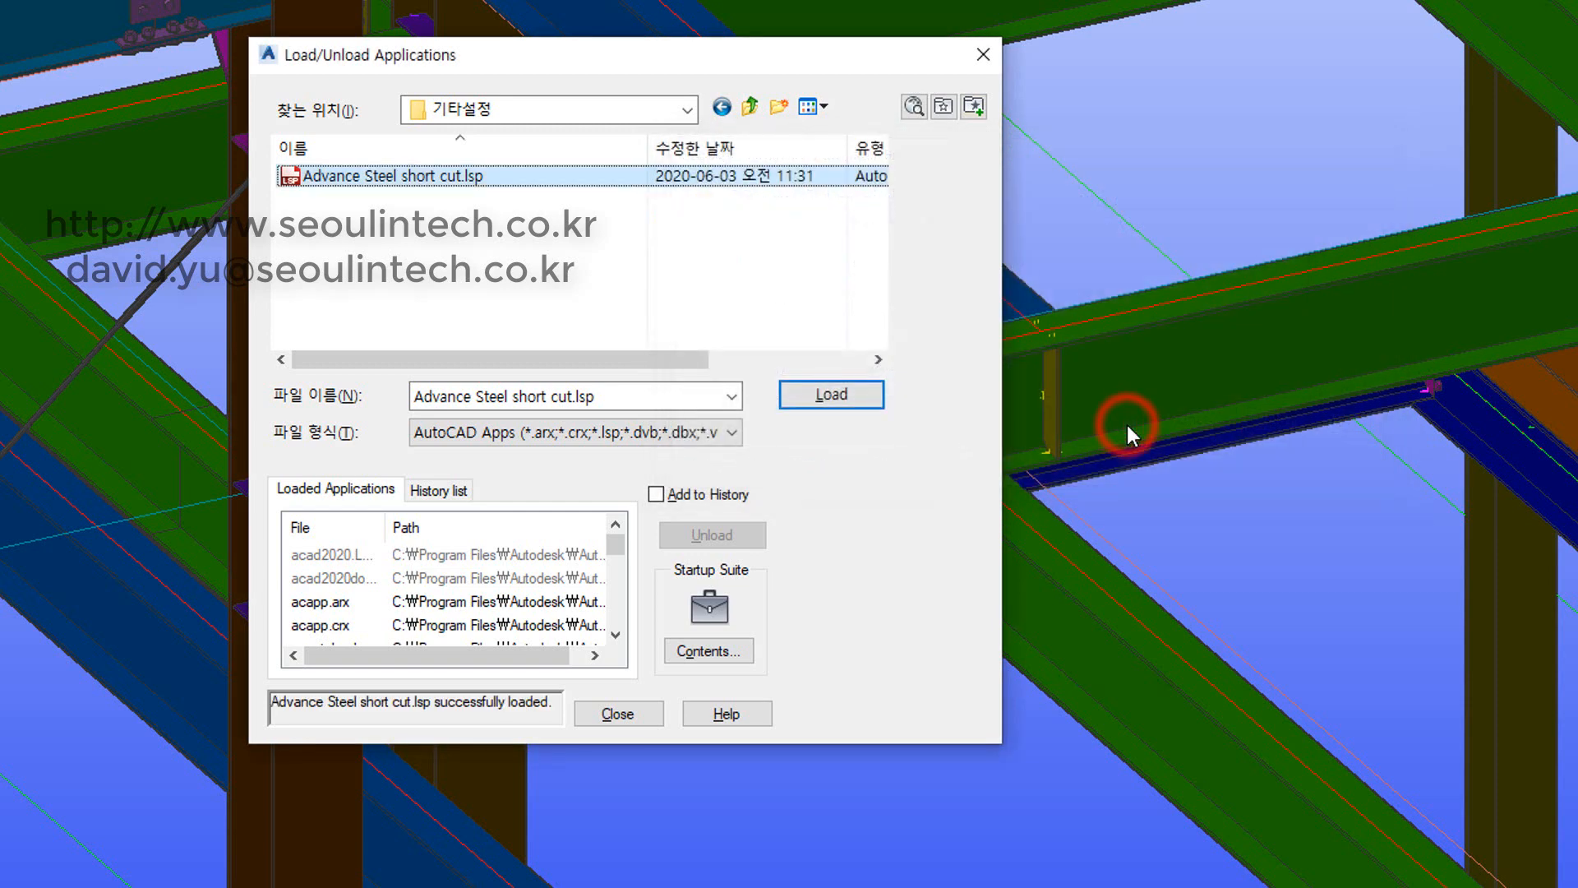
pyautogui.click(618, 713)
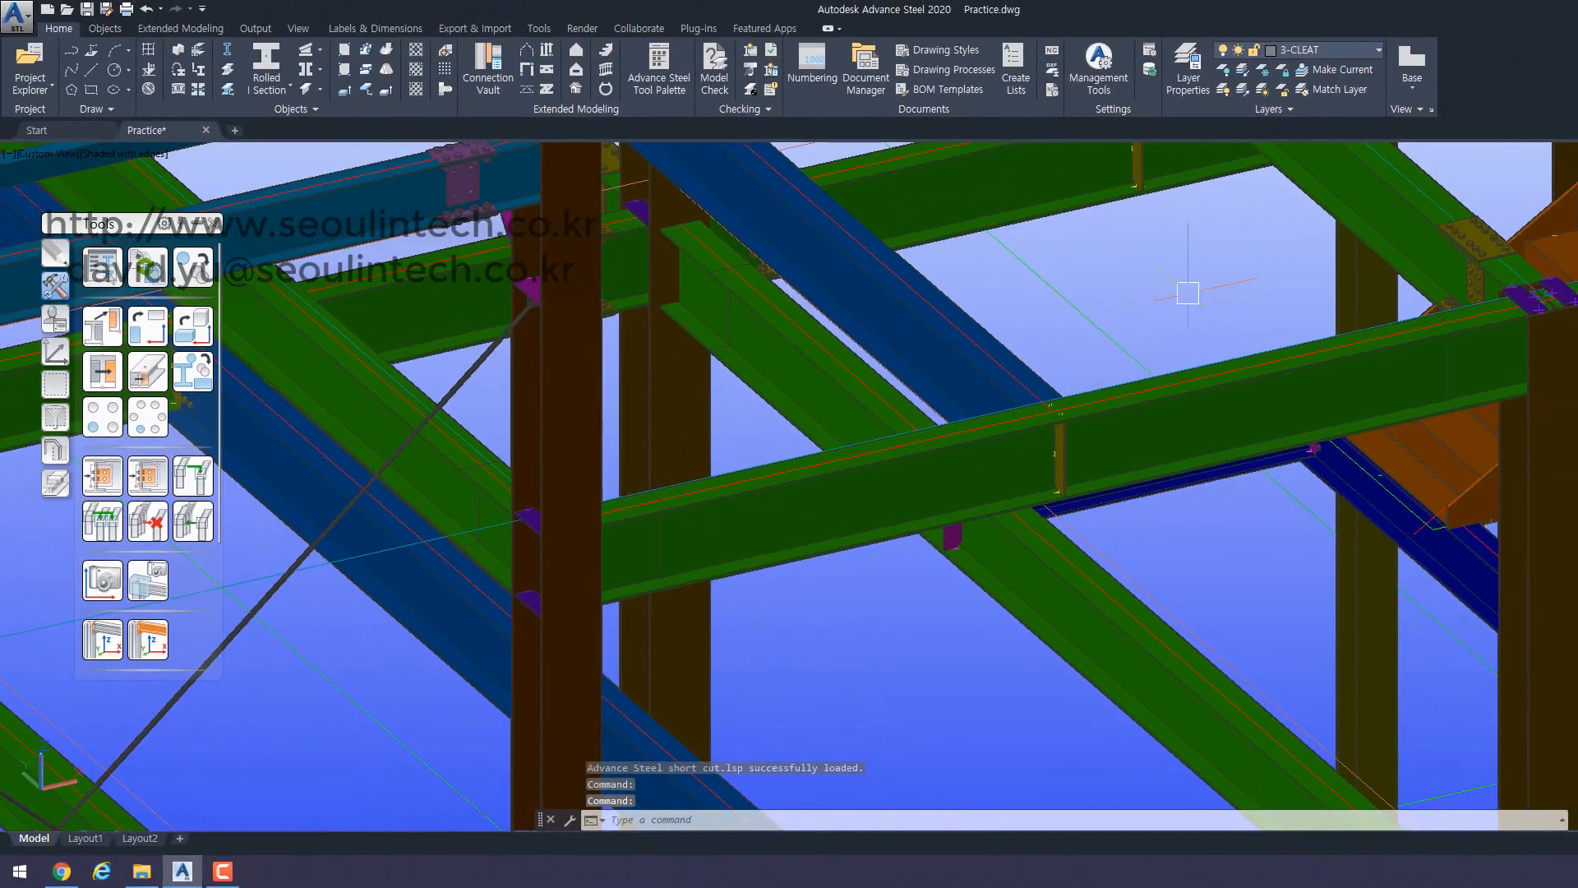
# Step: Close the Tools palette and use CCX to copy the existing bolted splice to the green beam's far end, picking the column stub and then the beam
pyautogui.click(214, 224)
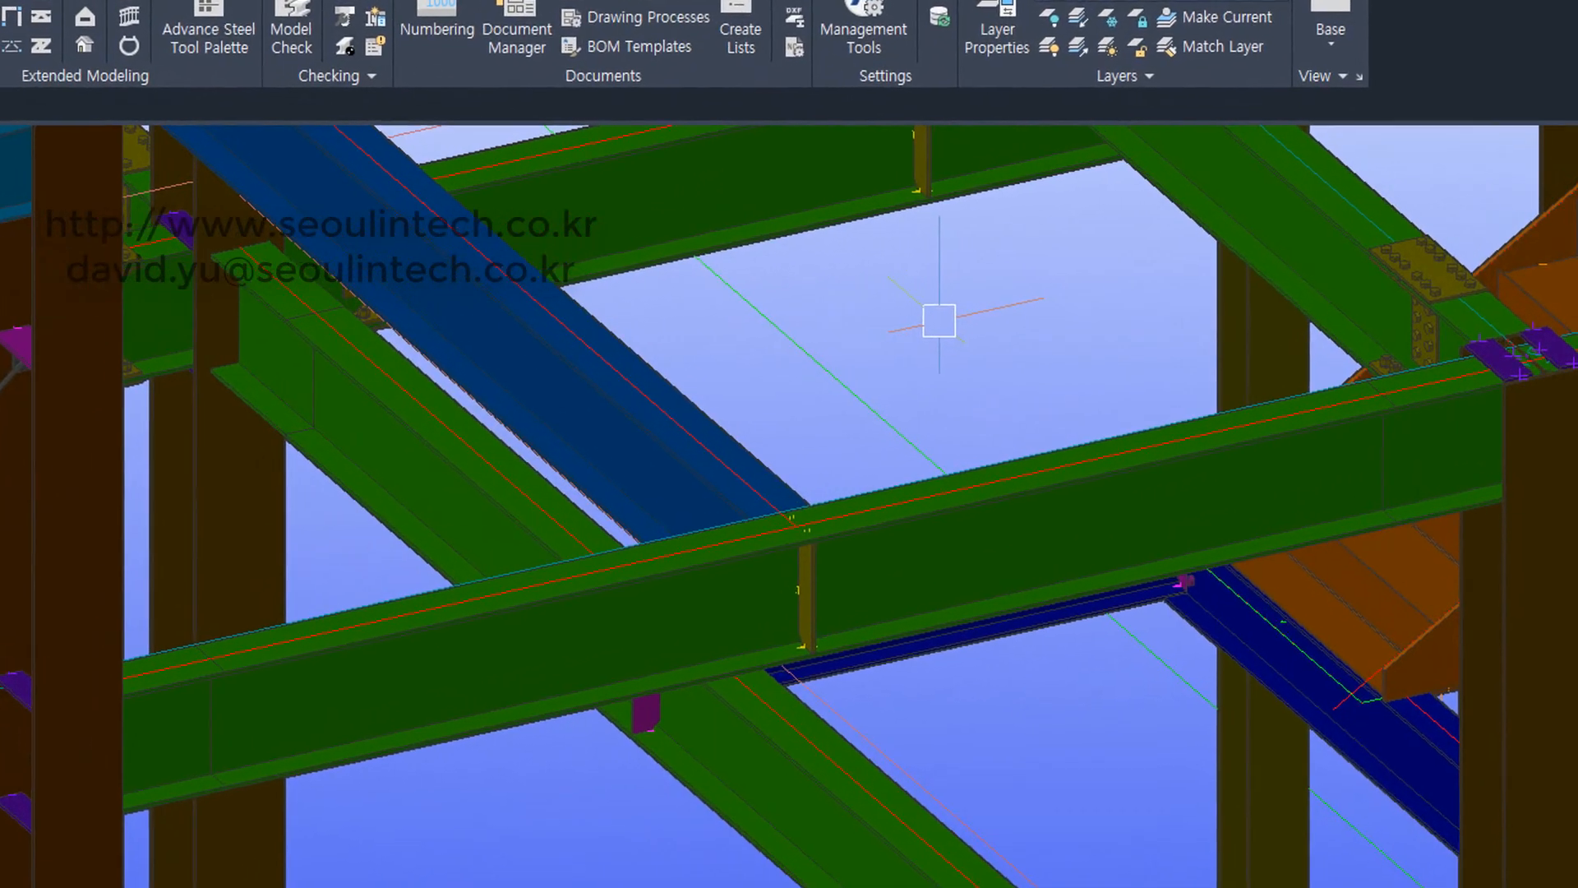
pyautogui.write('cc')
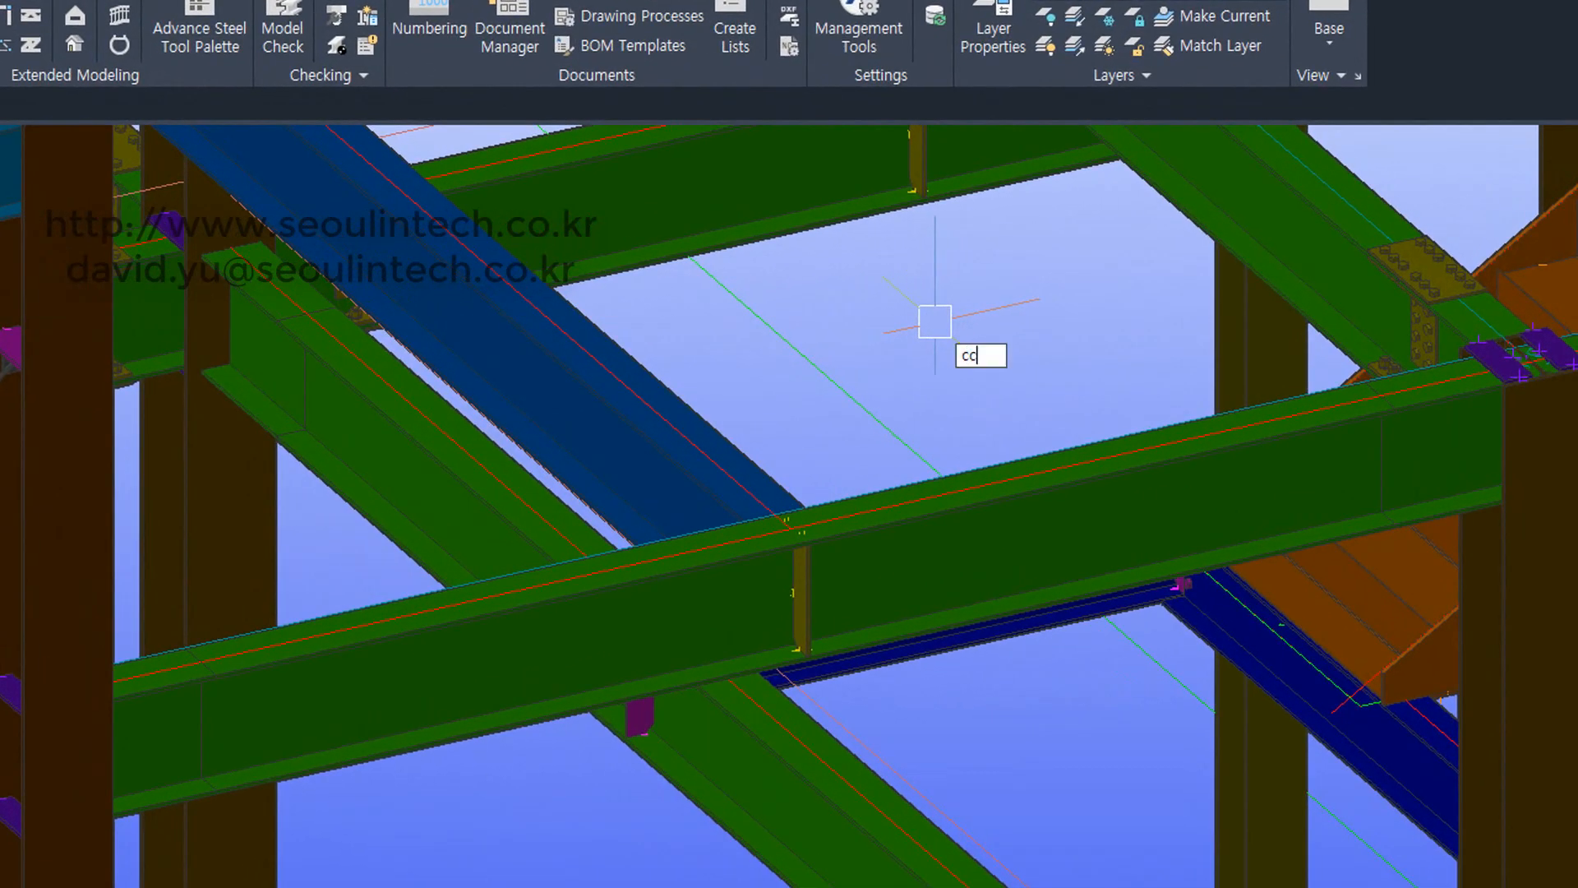
pyautogui.write('x')
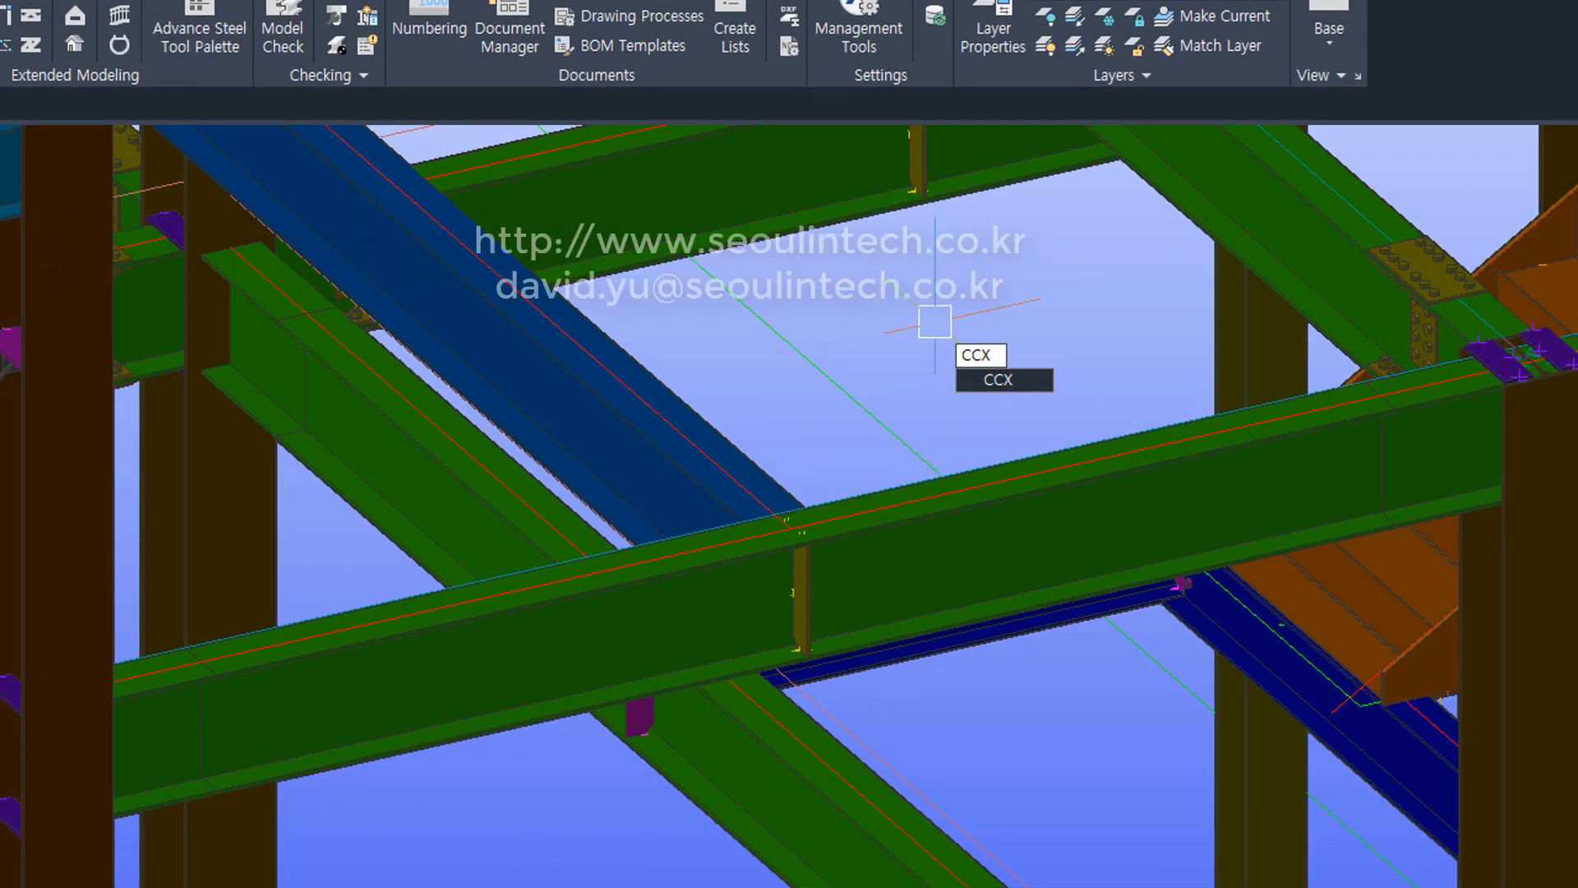
pyautogui.press('Return')
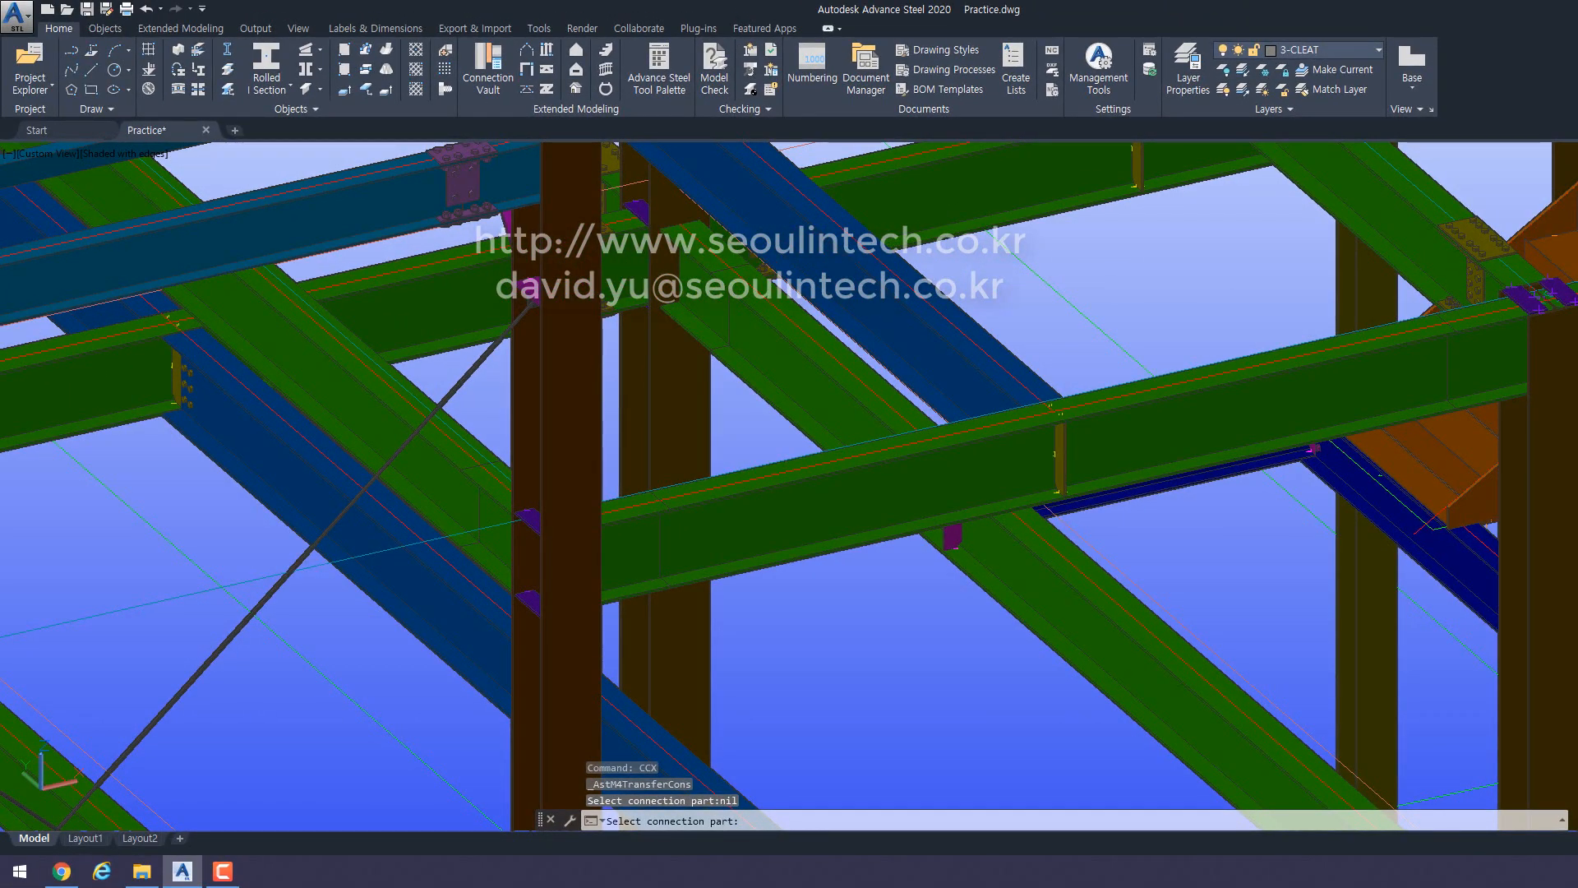
pyautogui.click(1511, 266)
pyautogui.click(1474, 326)
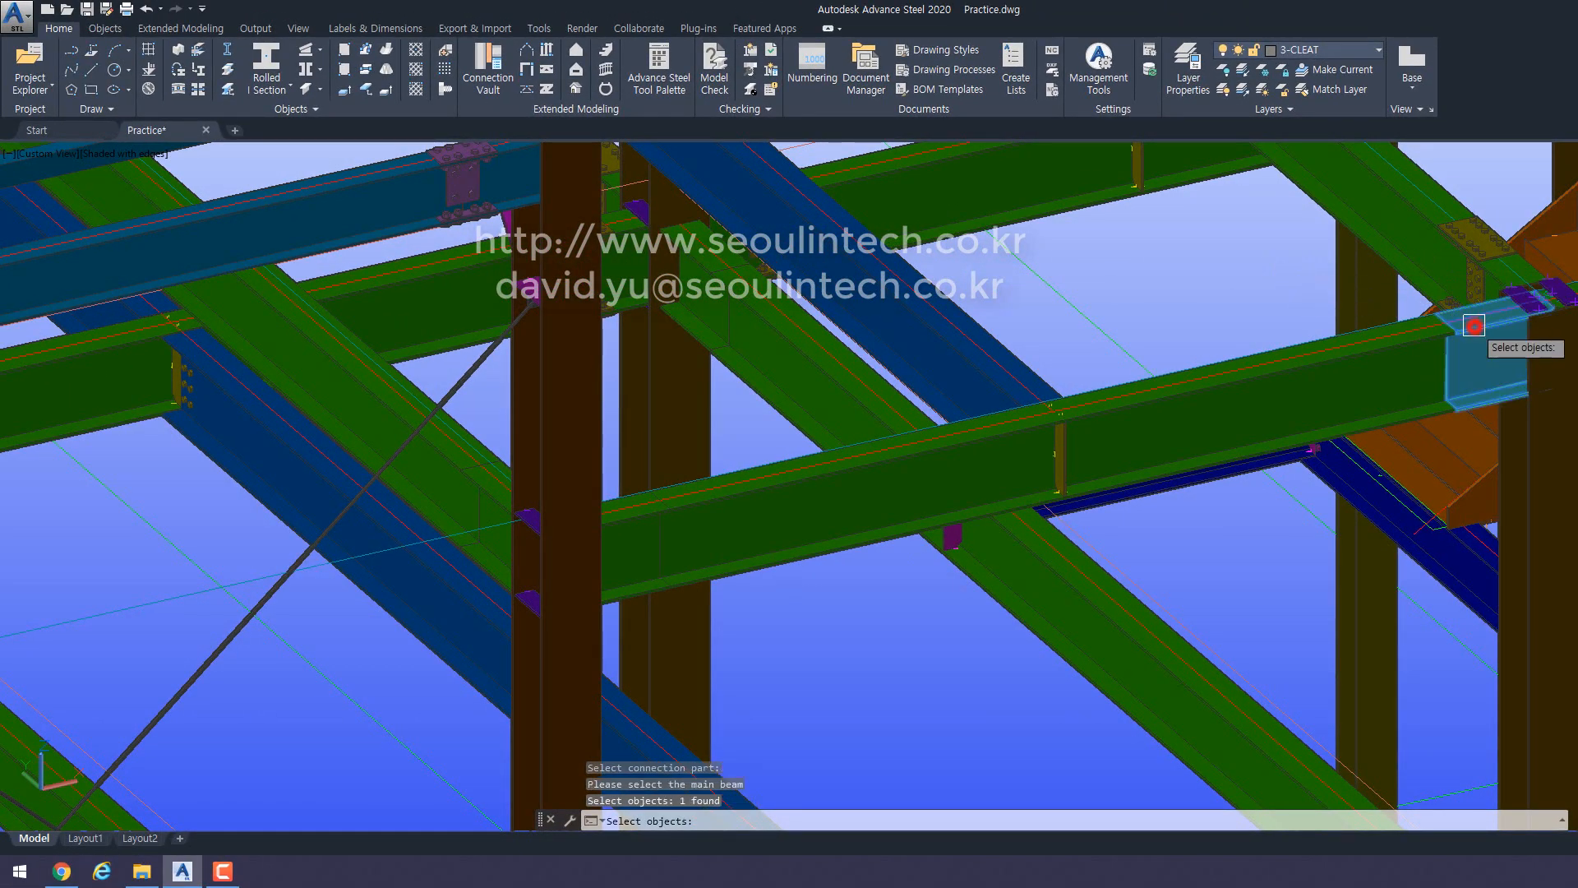
pyautogui.press('Return')
pyautogui.click(1328, 354)
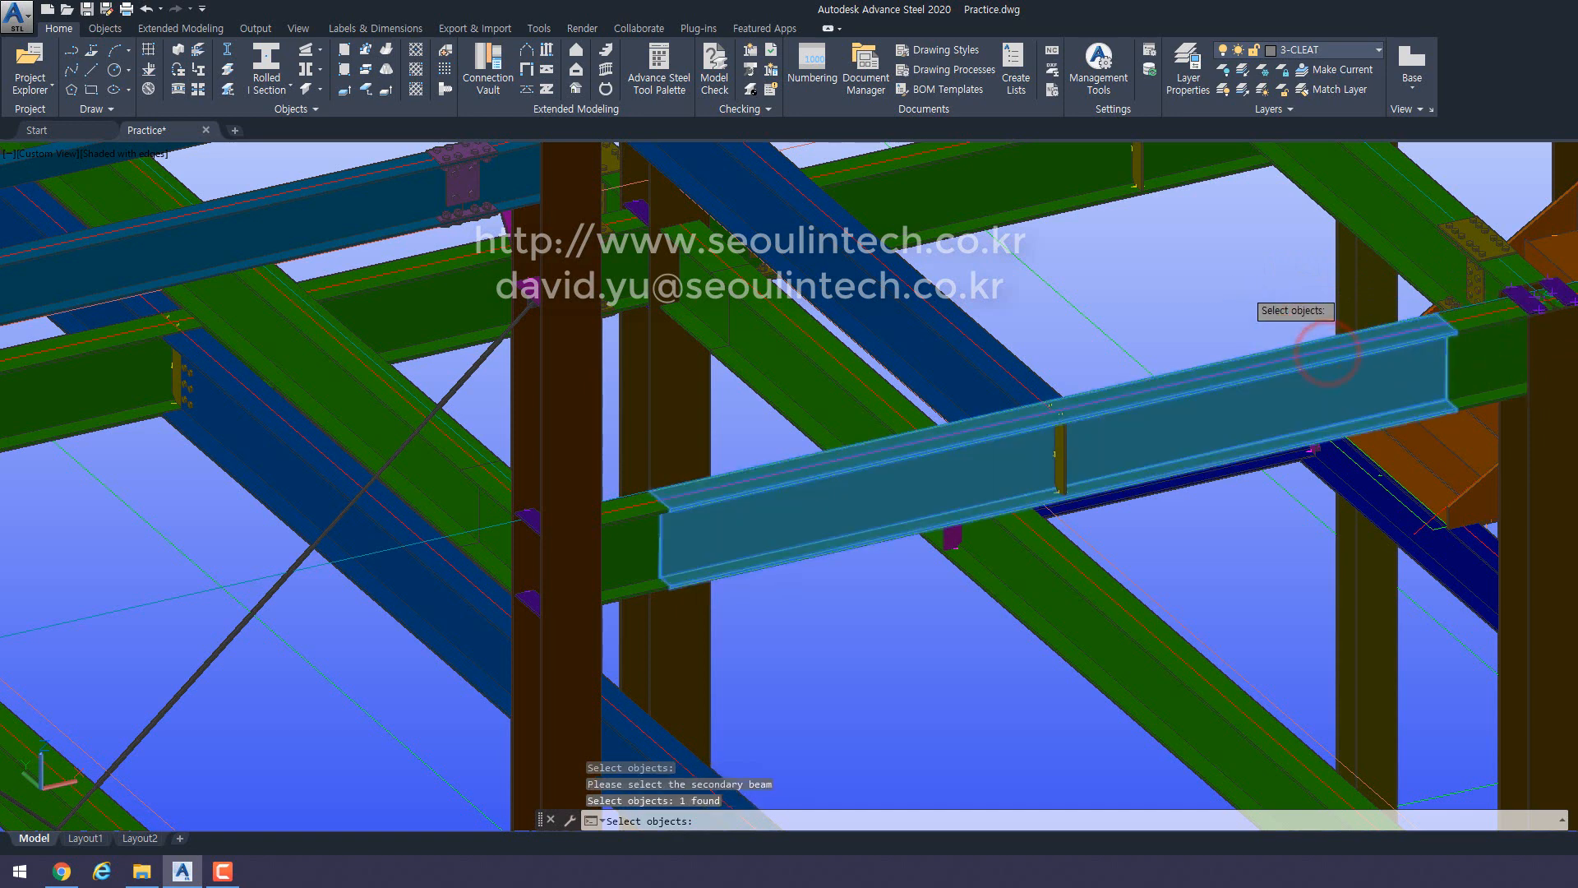
# Step: Copy the same splice to the beam's opposite end, with the stub as main beam and the long beam as secondary, and end the command
pyautogui.rightClick(639, 521)
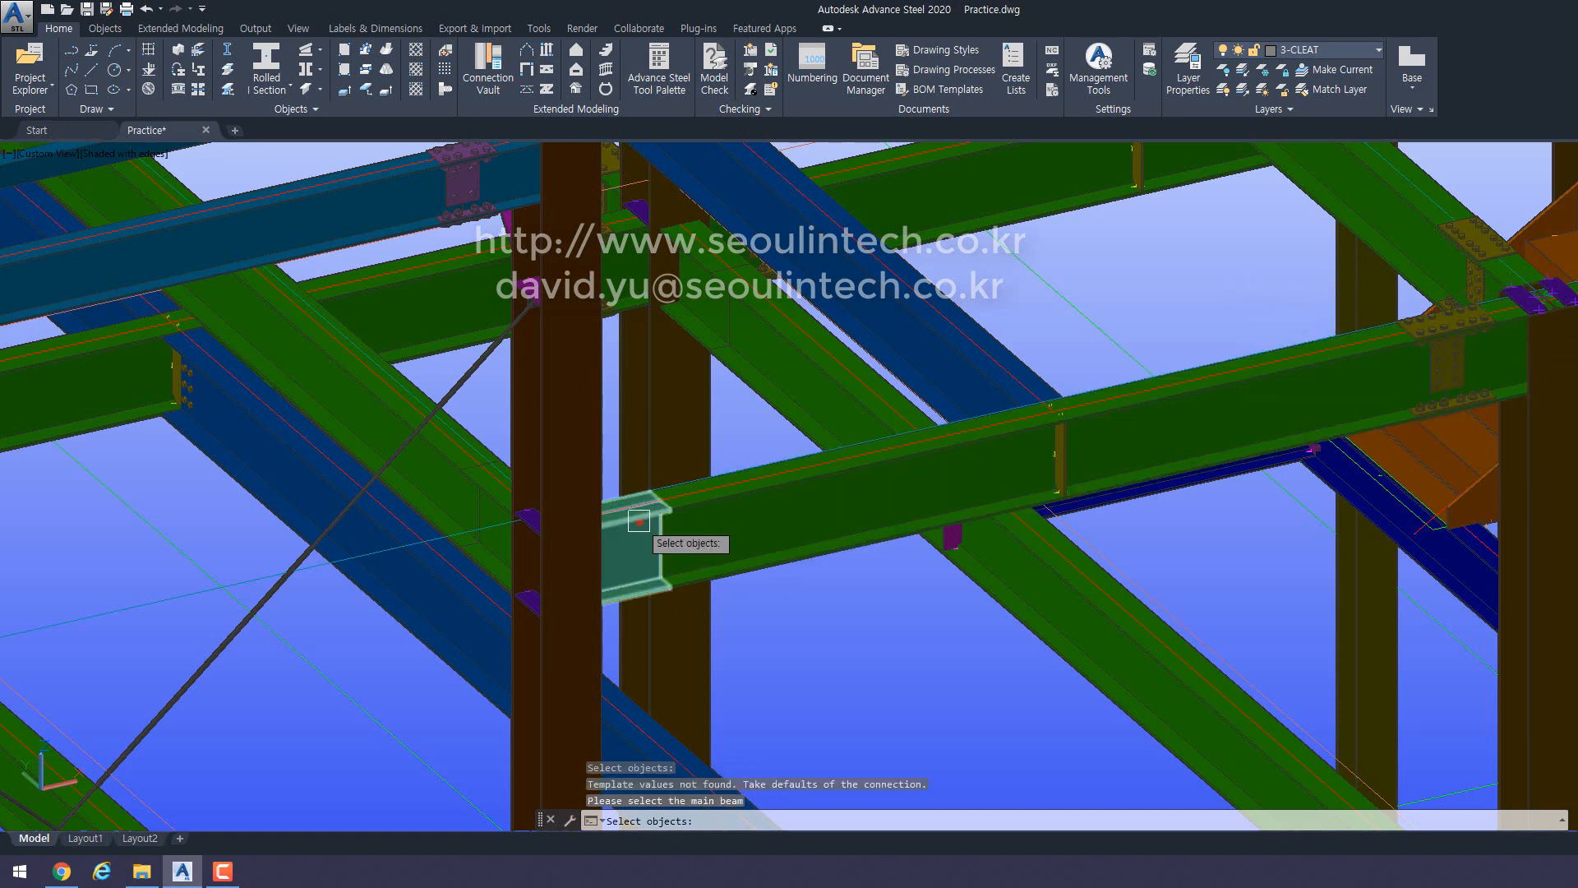
pyautogui.click(743, 562)
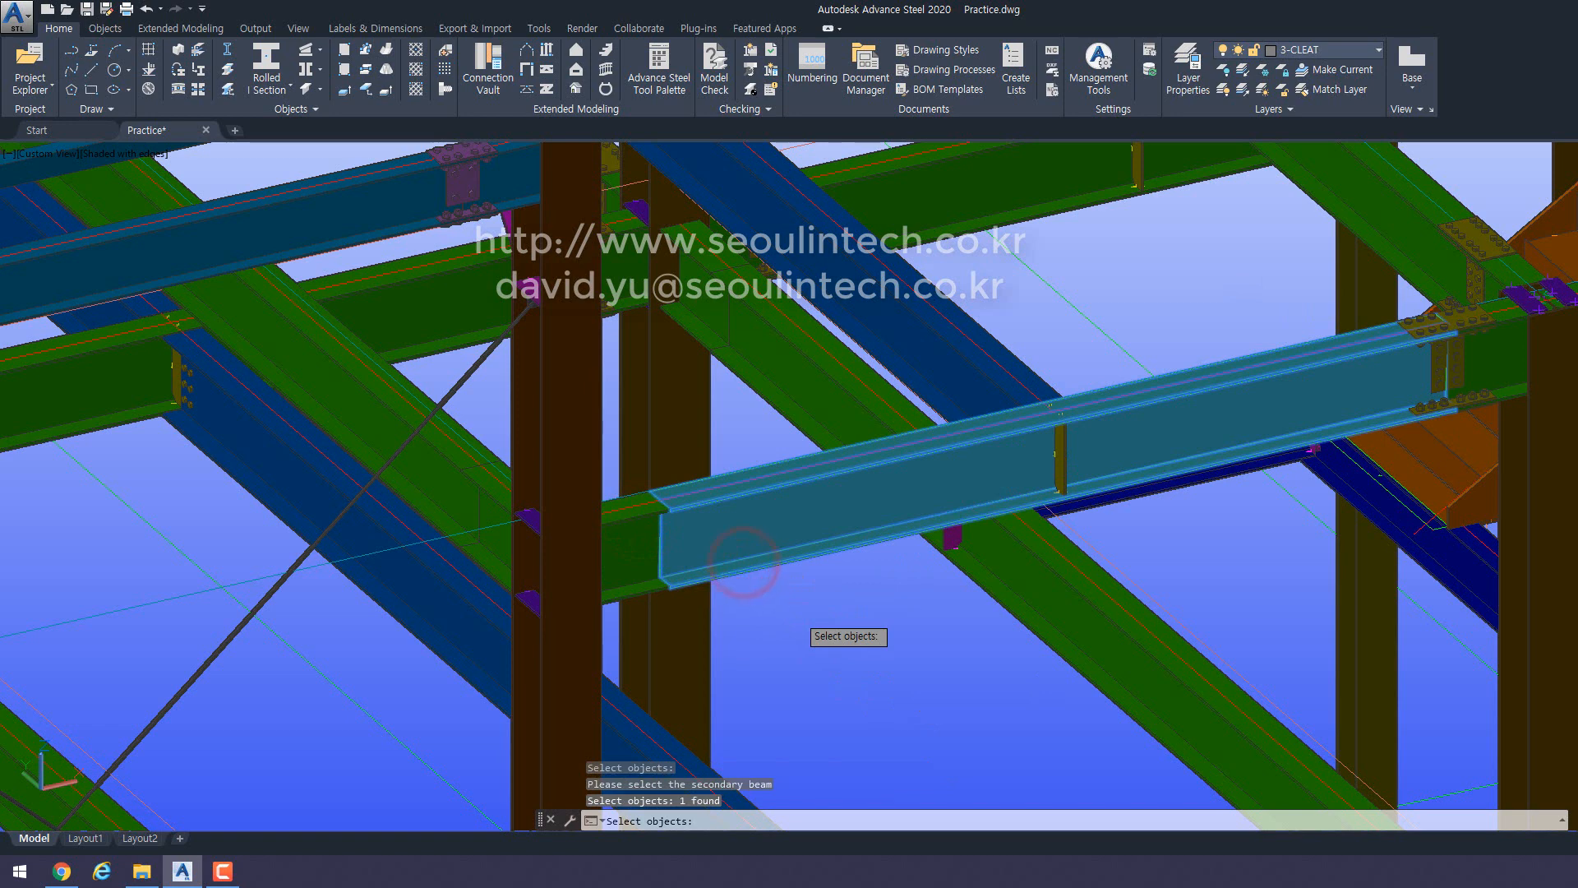
pyautogui.rightClick(809, 630)
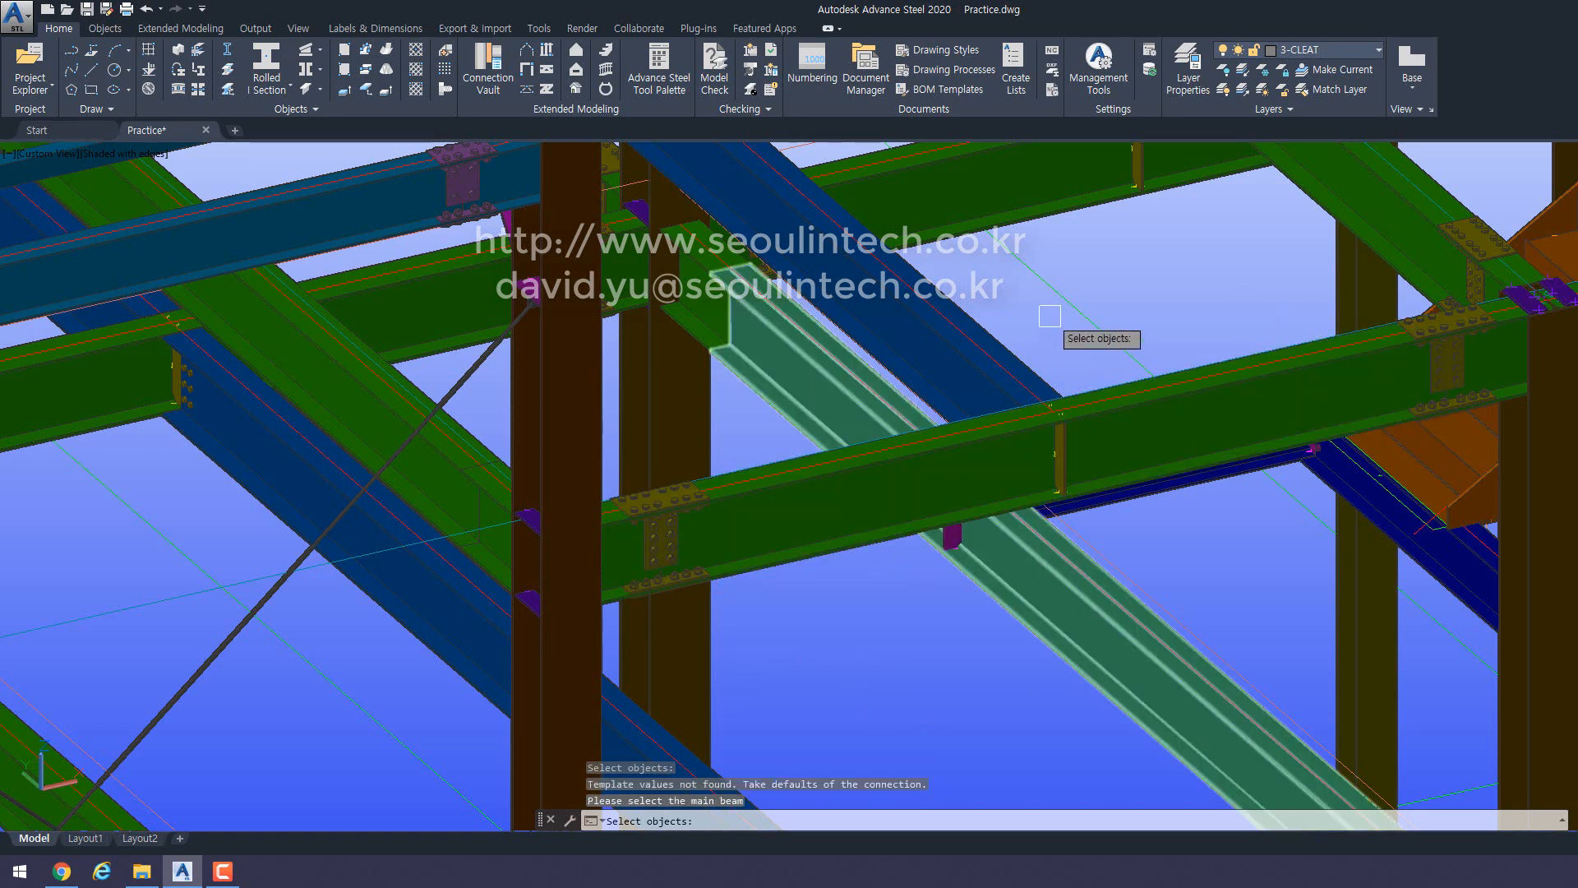
pyautogui.press('Escape')
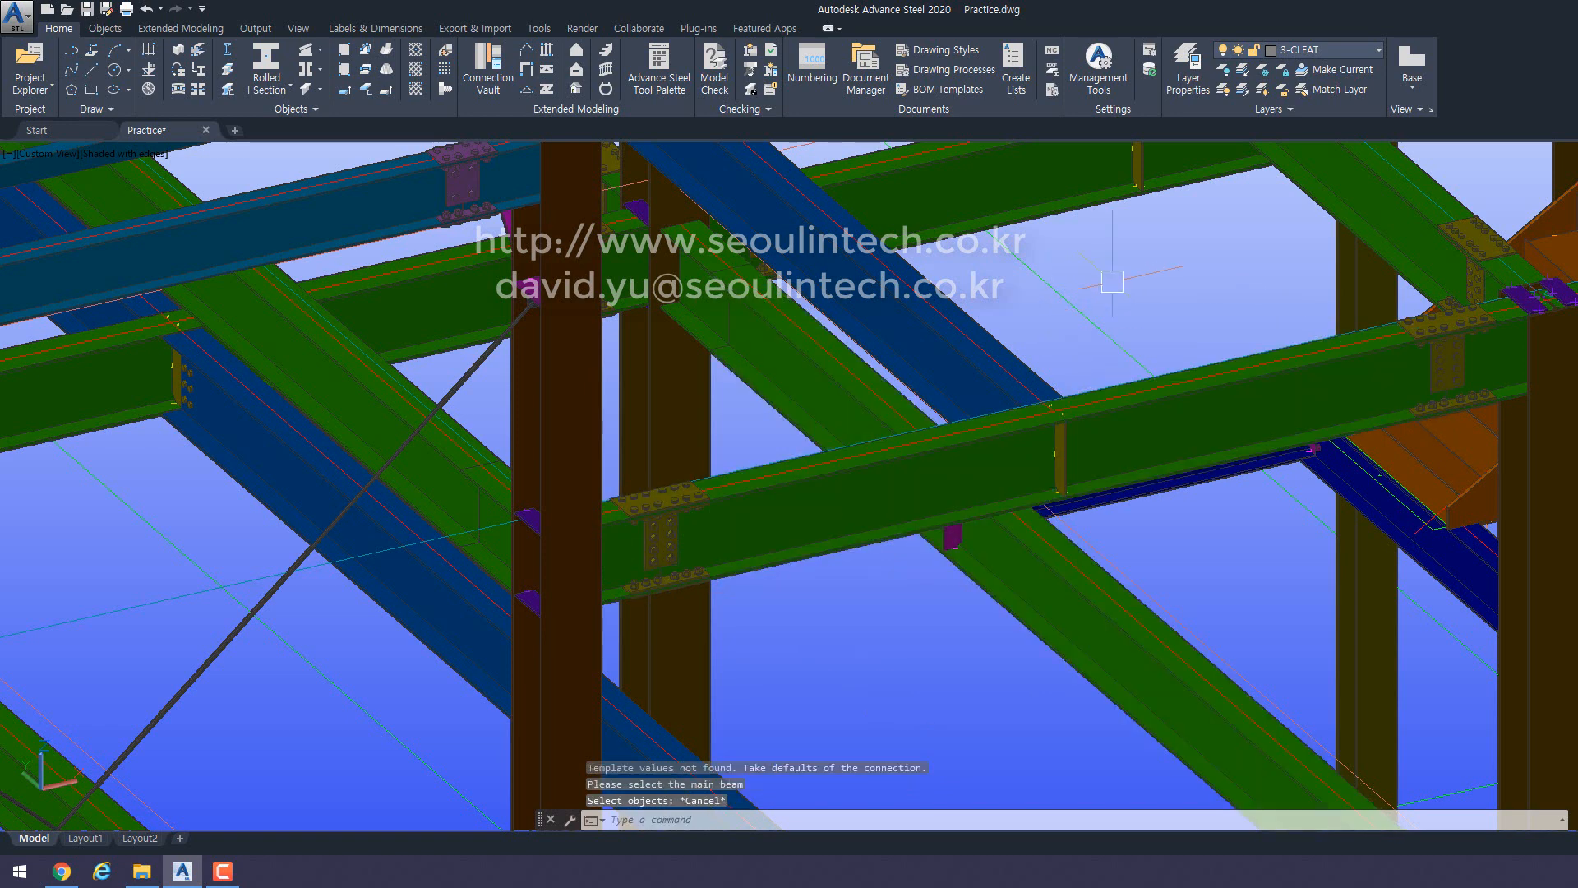
# Step: Use CCX to copy the bolted splice to the green beam behind the front column, with the column stub as main beam and the long beam as secondary
pyautogui.write('ccx')
pyautogui.press('Return')
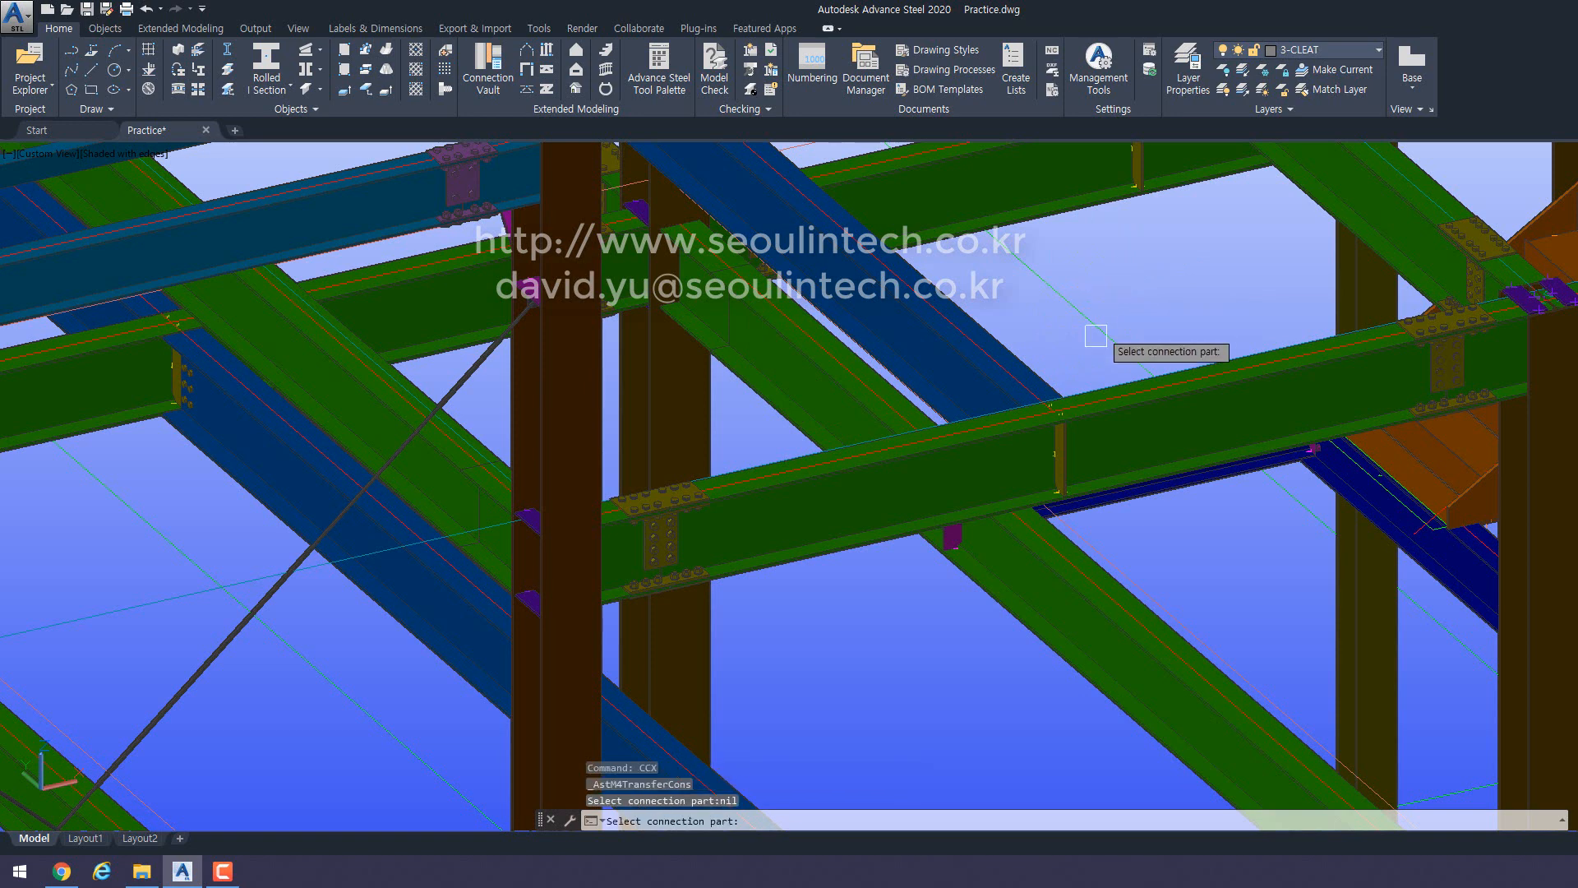
pyautogui.click(679, 500)
pyautogui.press('Return')
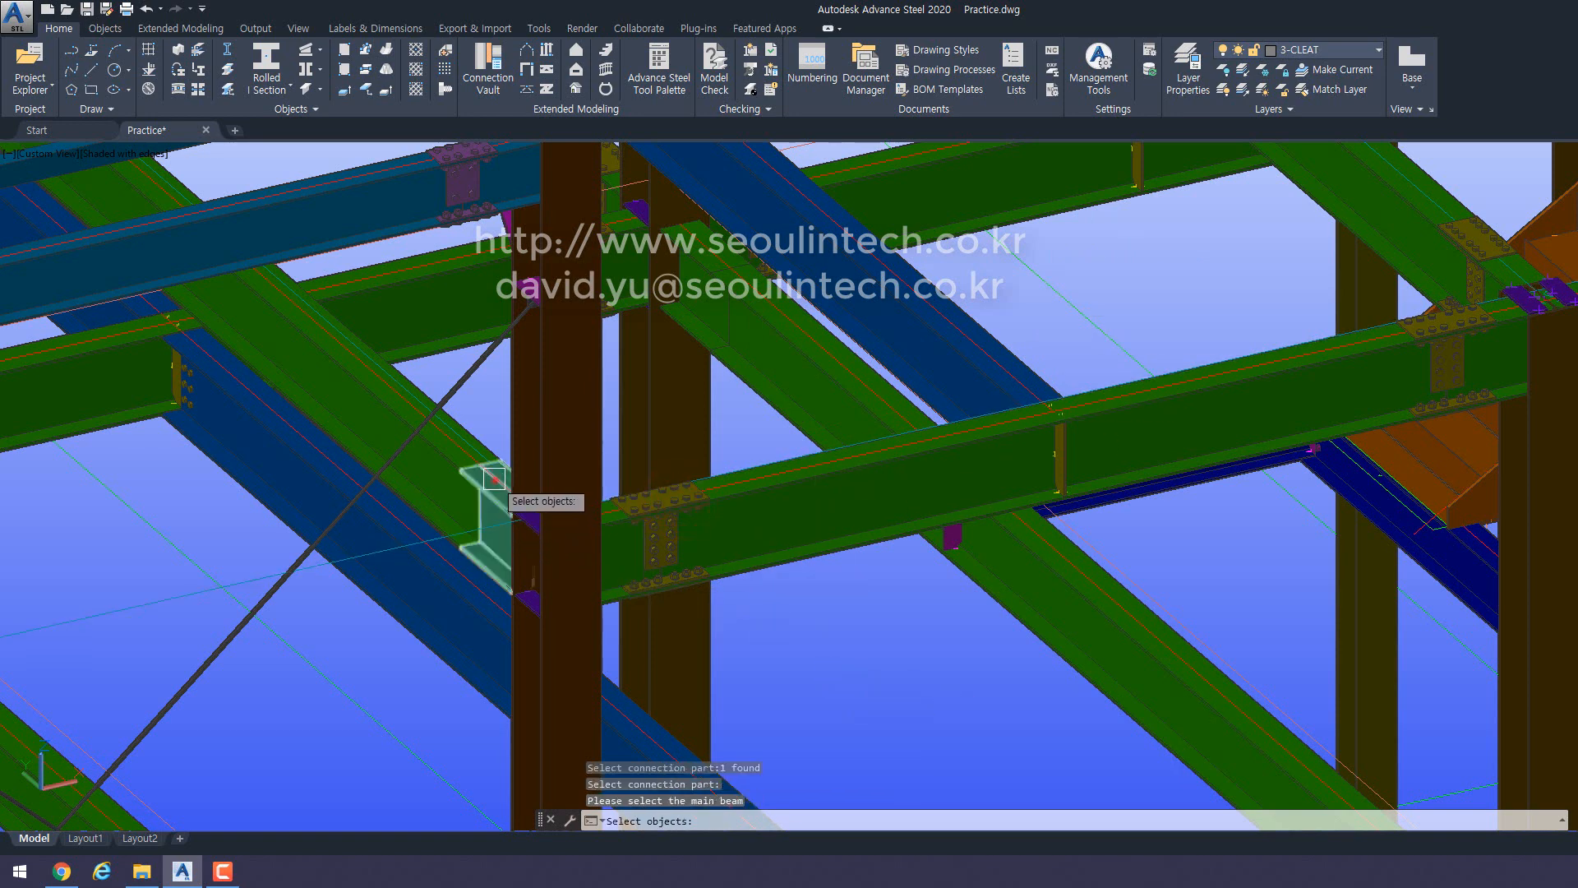
pyautogui.click(492, 523)
pyautogui.click(385, 383)
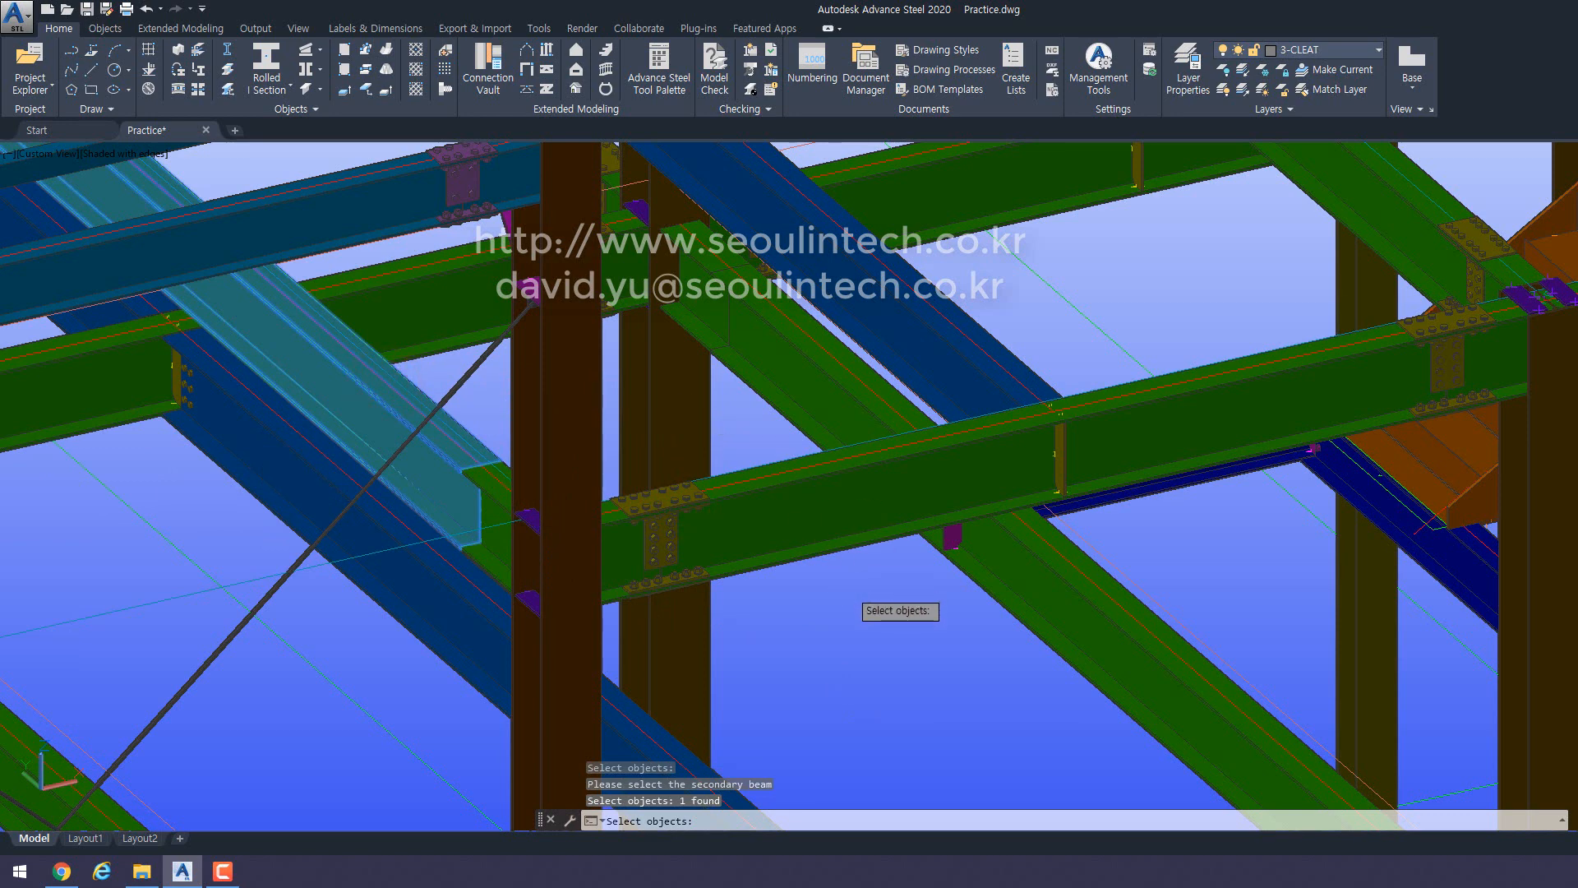
pyautogui.press('Return')
pyautogui.press('Escape')
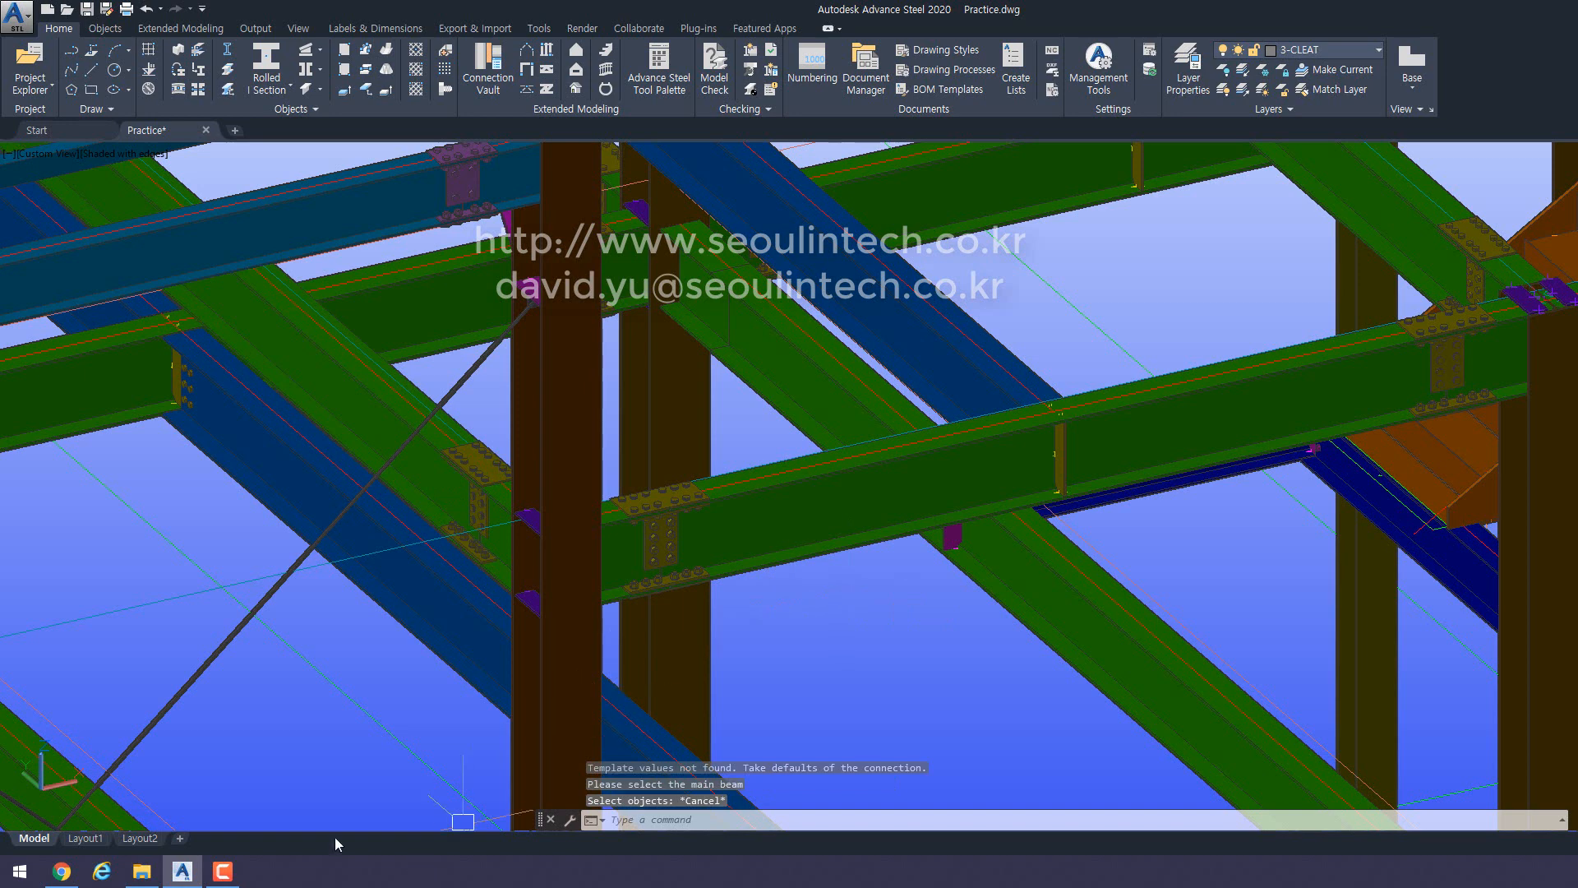
# Step: Switch to File Explorer, open Advance Steel short cut.lsp in Notepad and add a duplicate of the CCX block renamed CCO
pyautogui.click(142, 871)
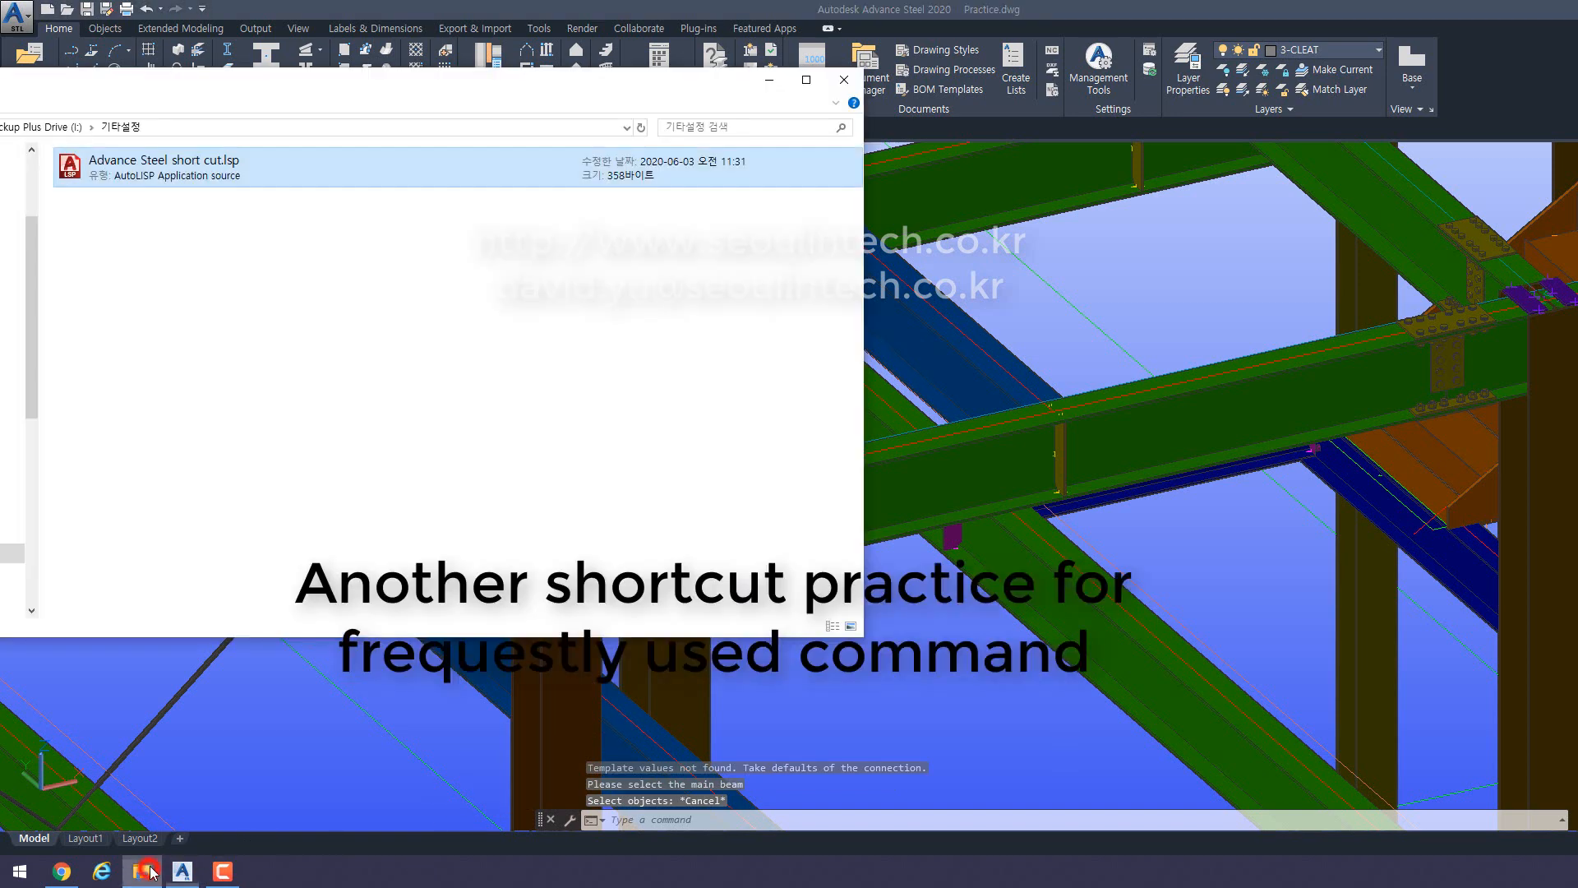
pyautogui.doubleClick(200, 167)
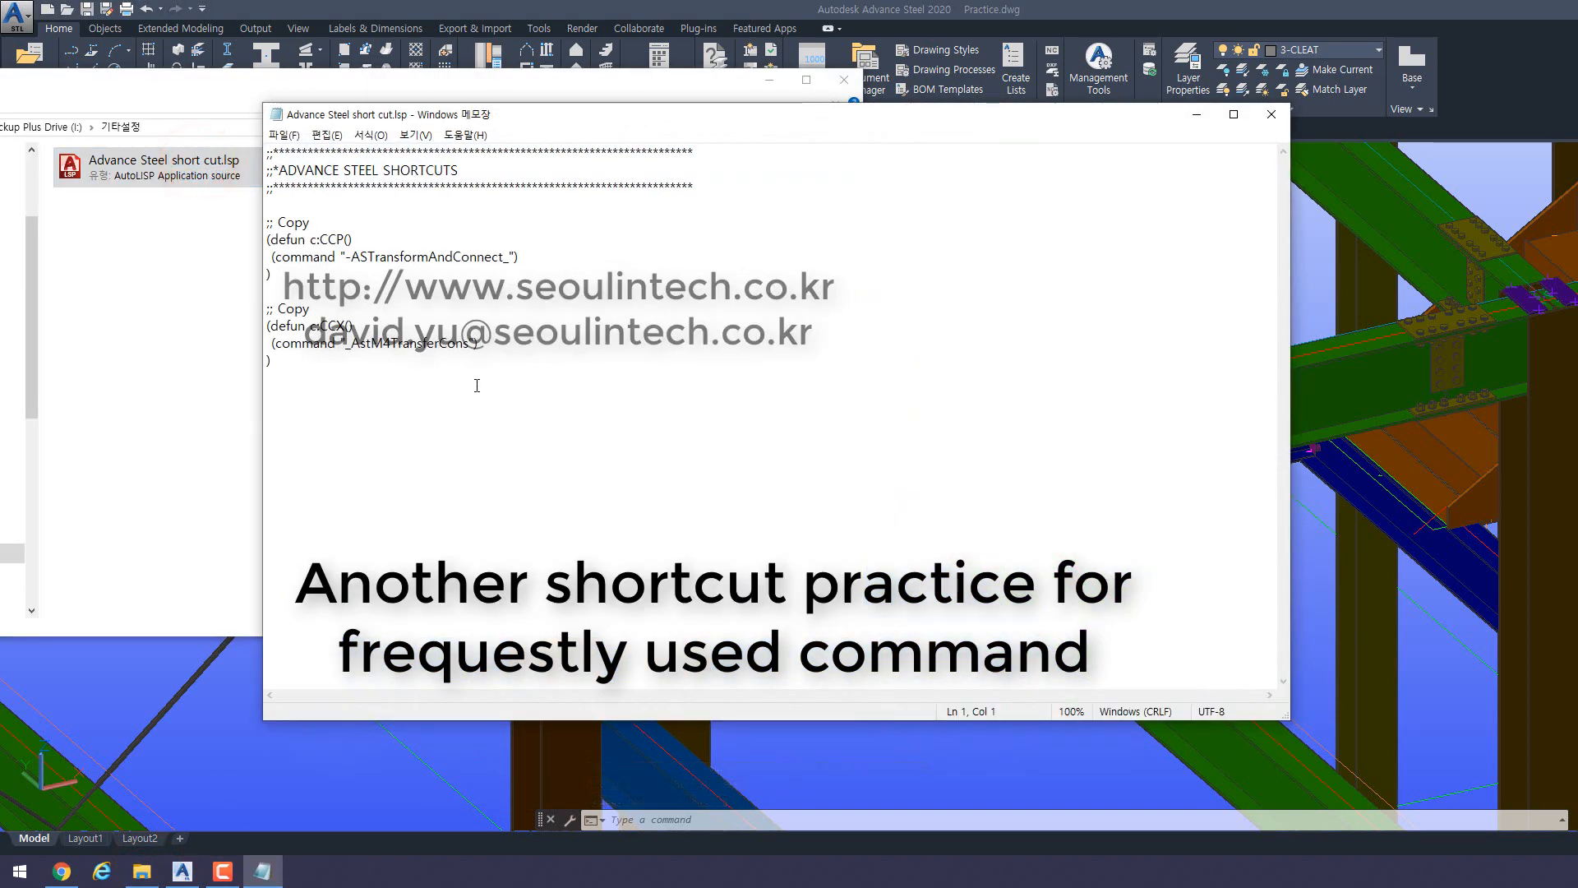
pyautogui.moveTo(320, 379); pyautogui.dragTo(267, 309)
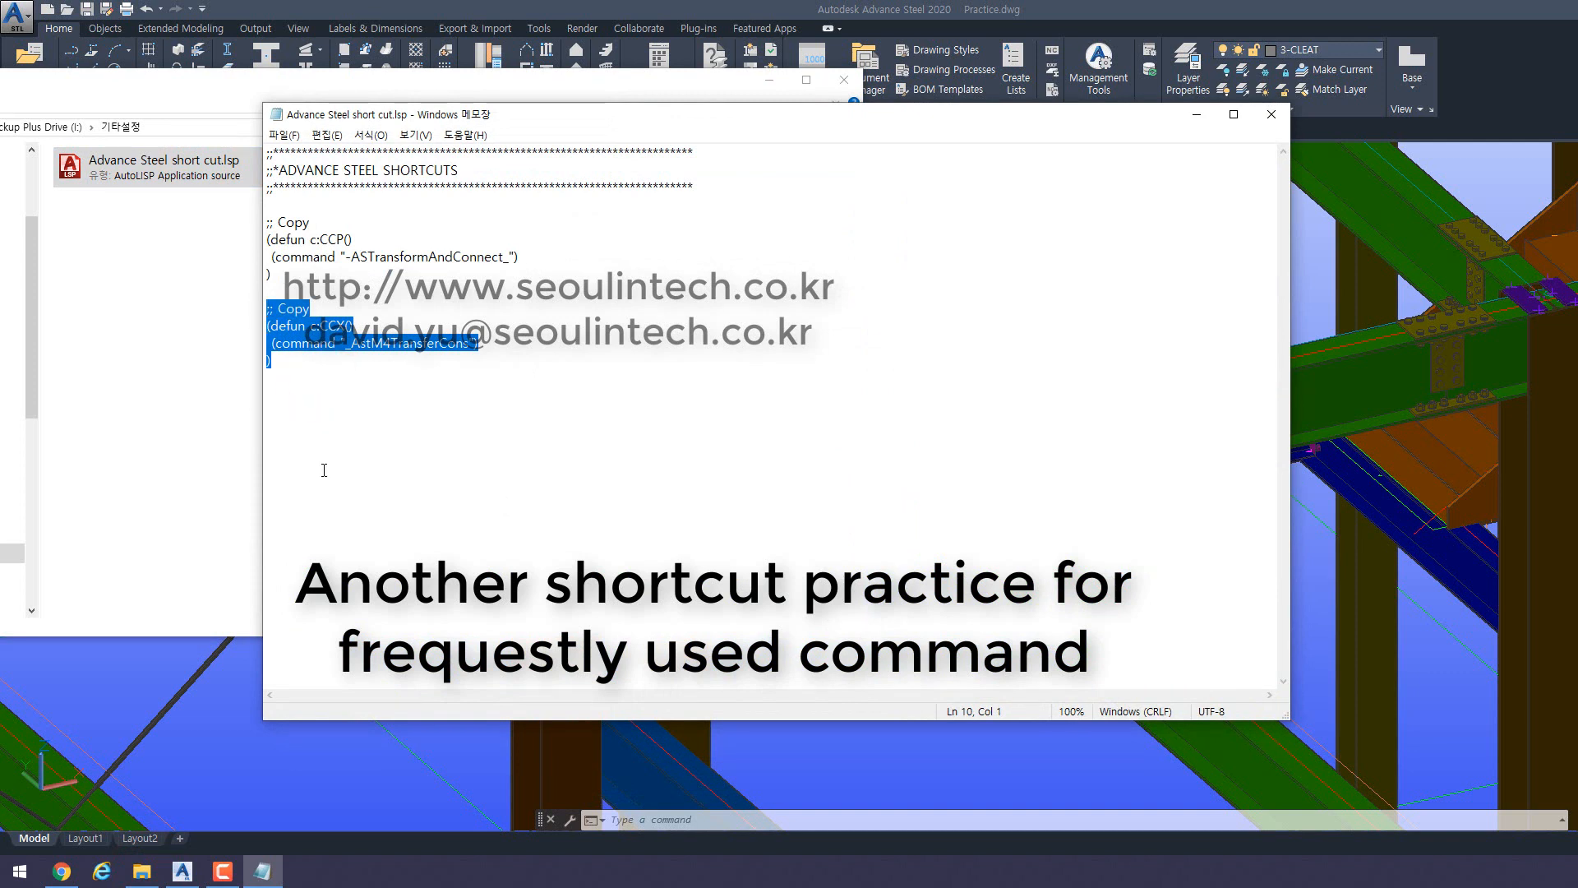
pyautogui.click(292, 372)
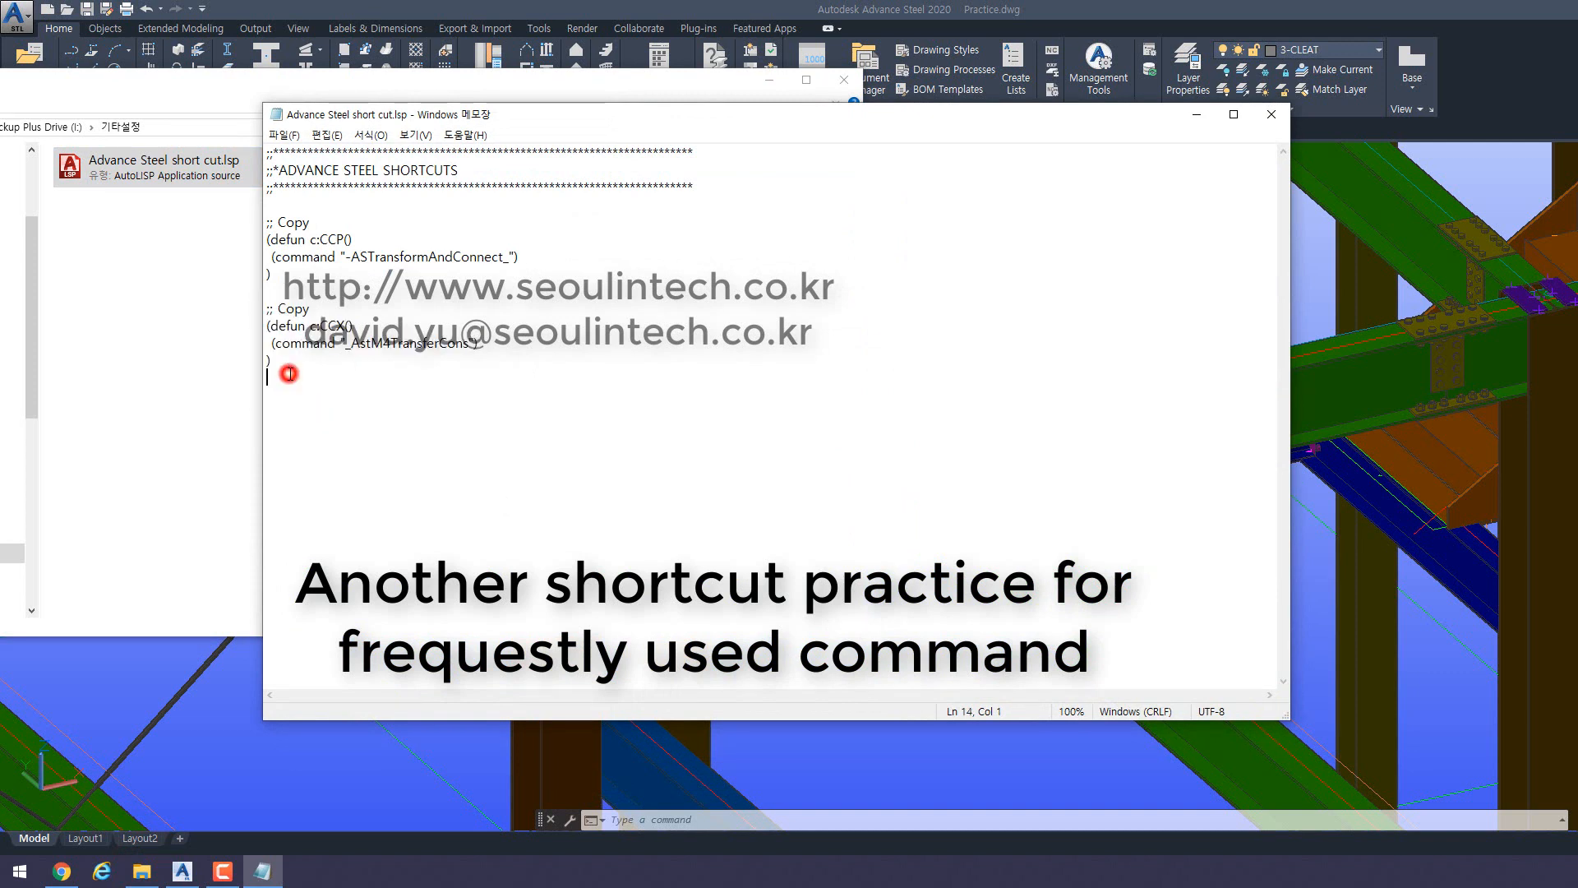
pyautogui.press('Return')
pyautogui.write(';; Copy (defun c:CCX()  (command "_AstM4TransferCons") )')
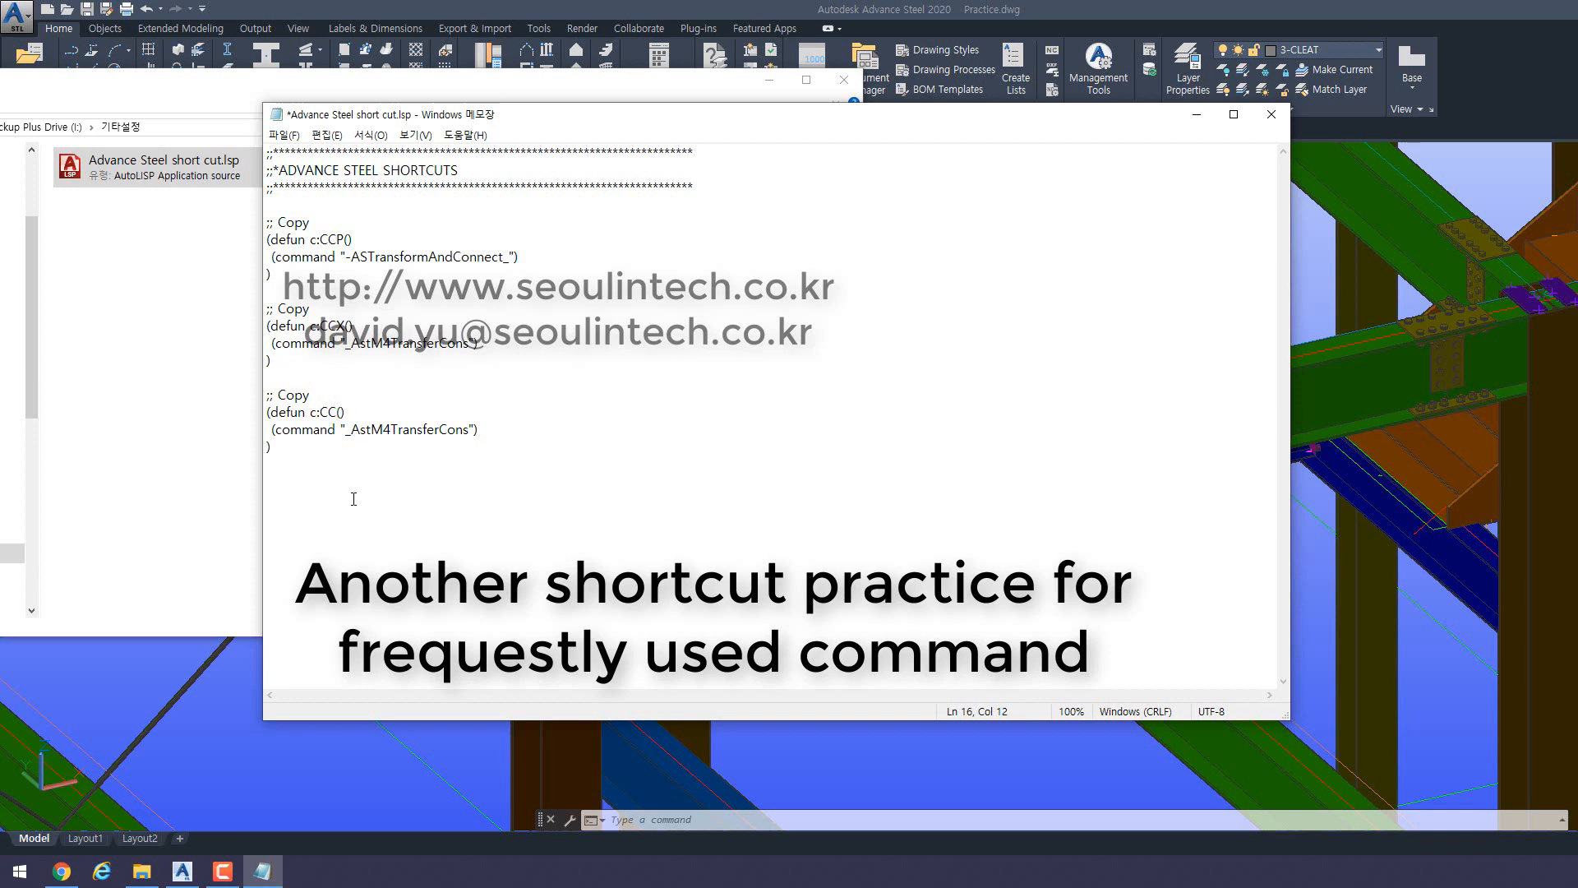
pyautogui.write('O')
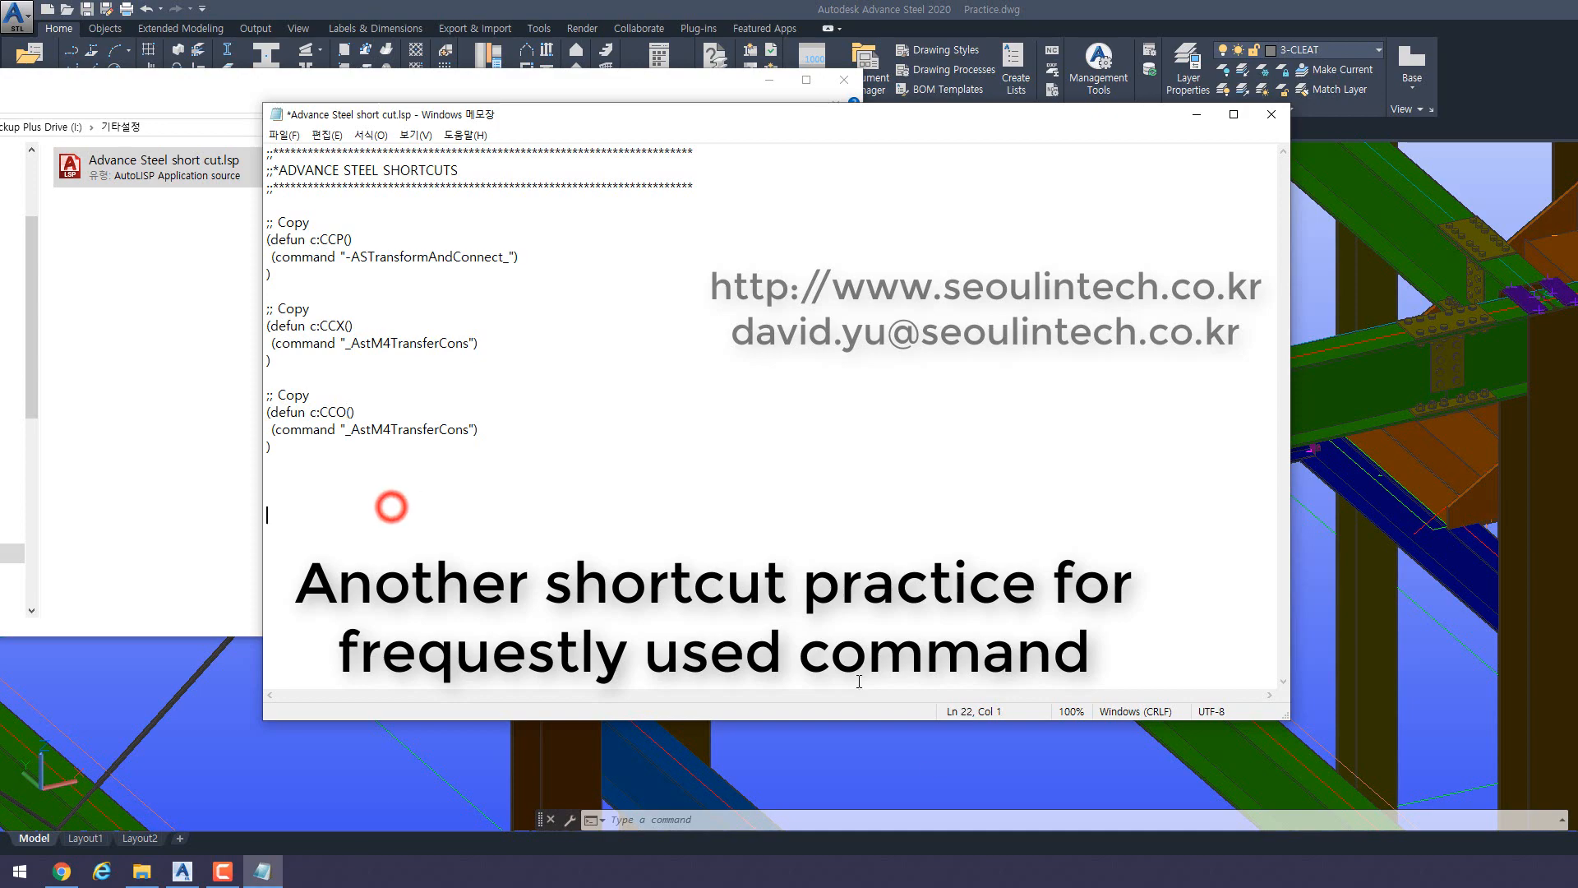
# Step: Switch to Advance Steel, start Transfer Properties and copy its command name _AstM4TransferParams from the command history
pyautogui.click(160, 29)
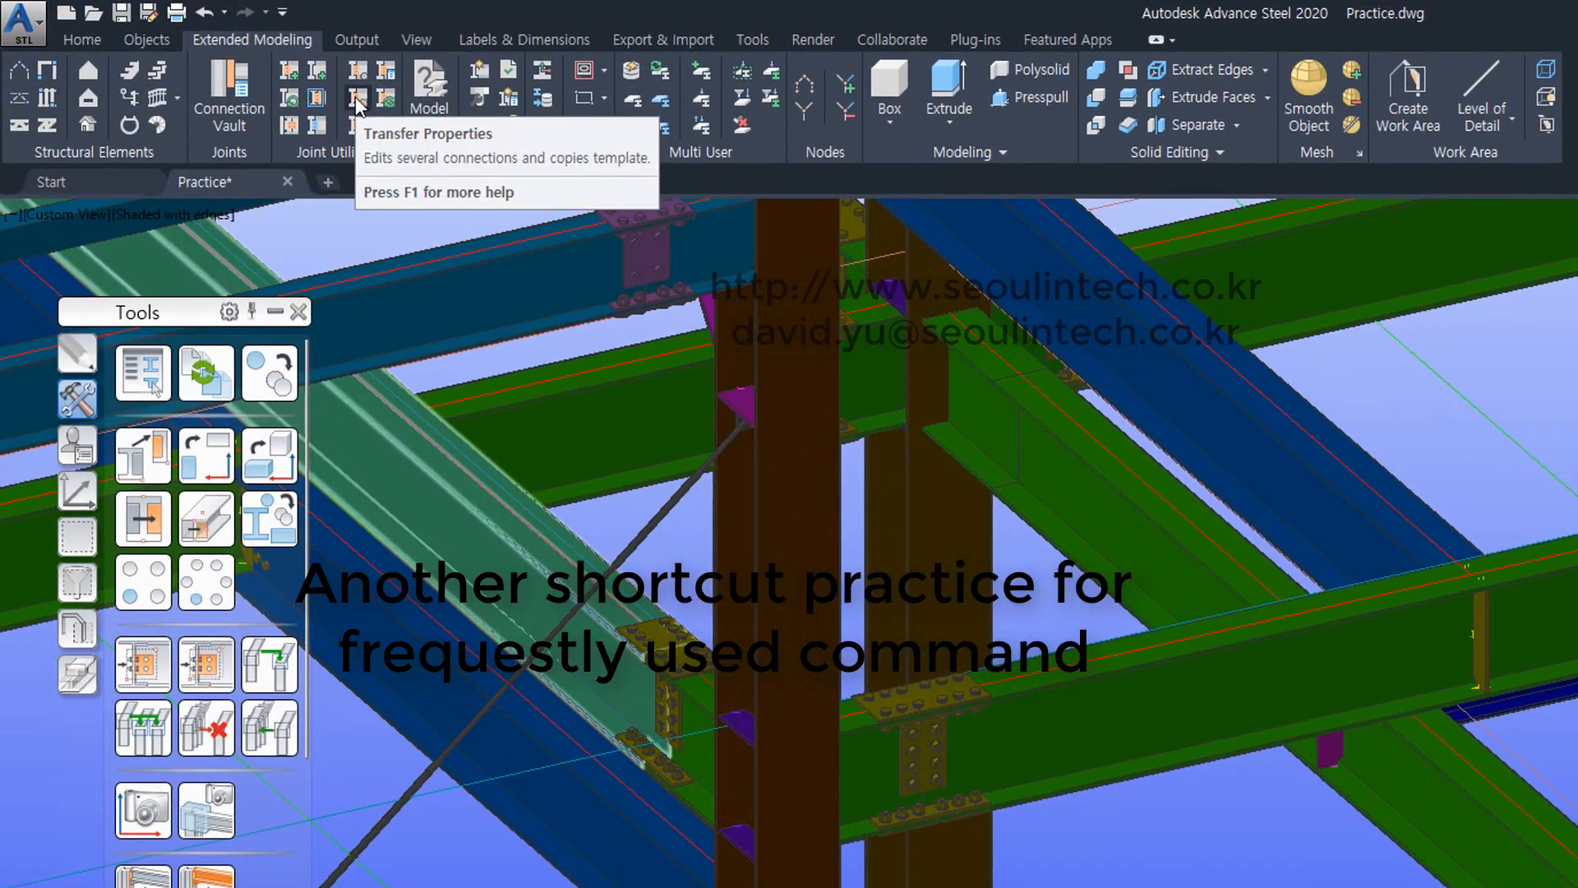
pyautogui.click(356, 99)
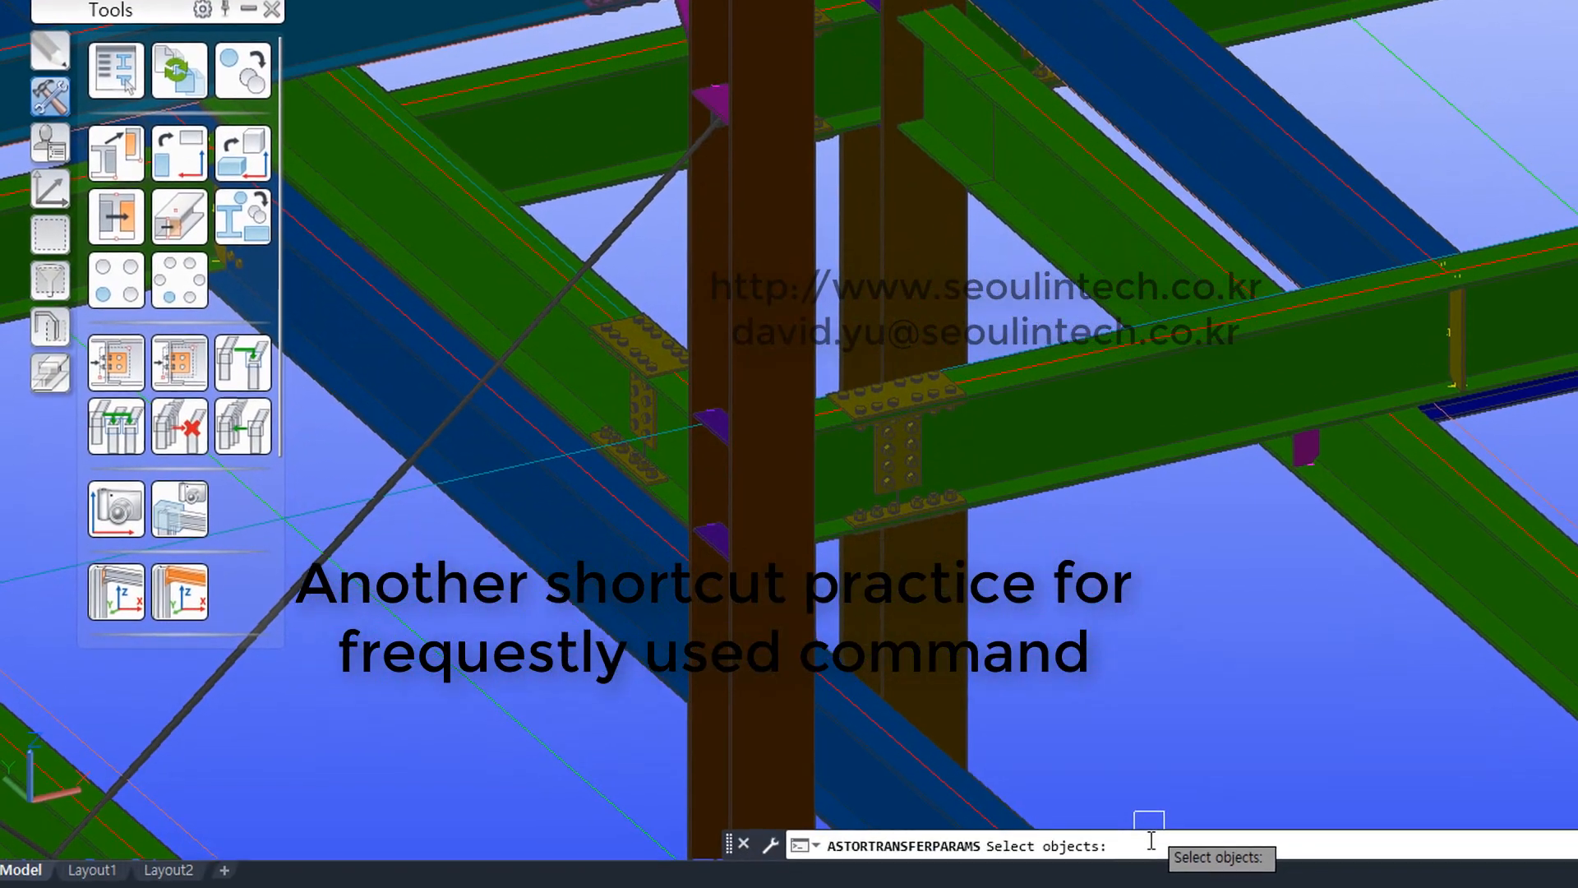
pyautogui.click(1149, 834)
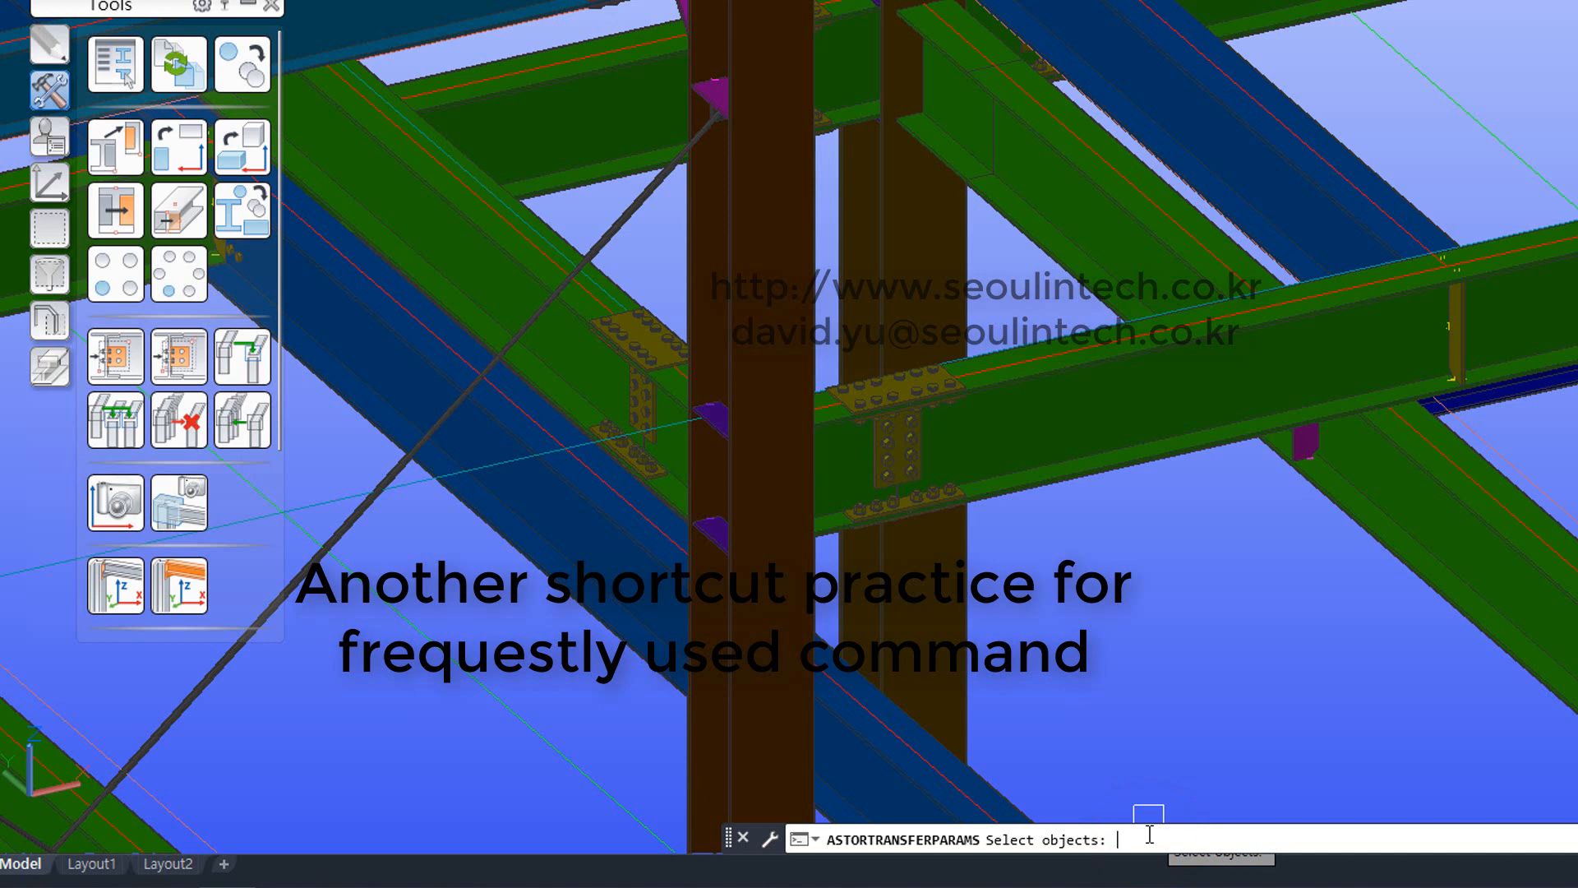
pyautogui.press('F2')
pyautogui.moveTo(1026, 814); pyautogui.dragTo(867, 808)
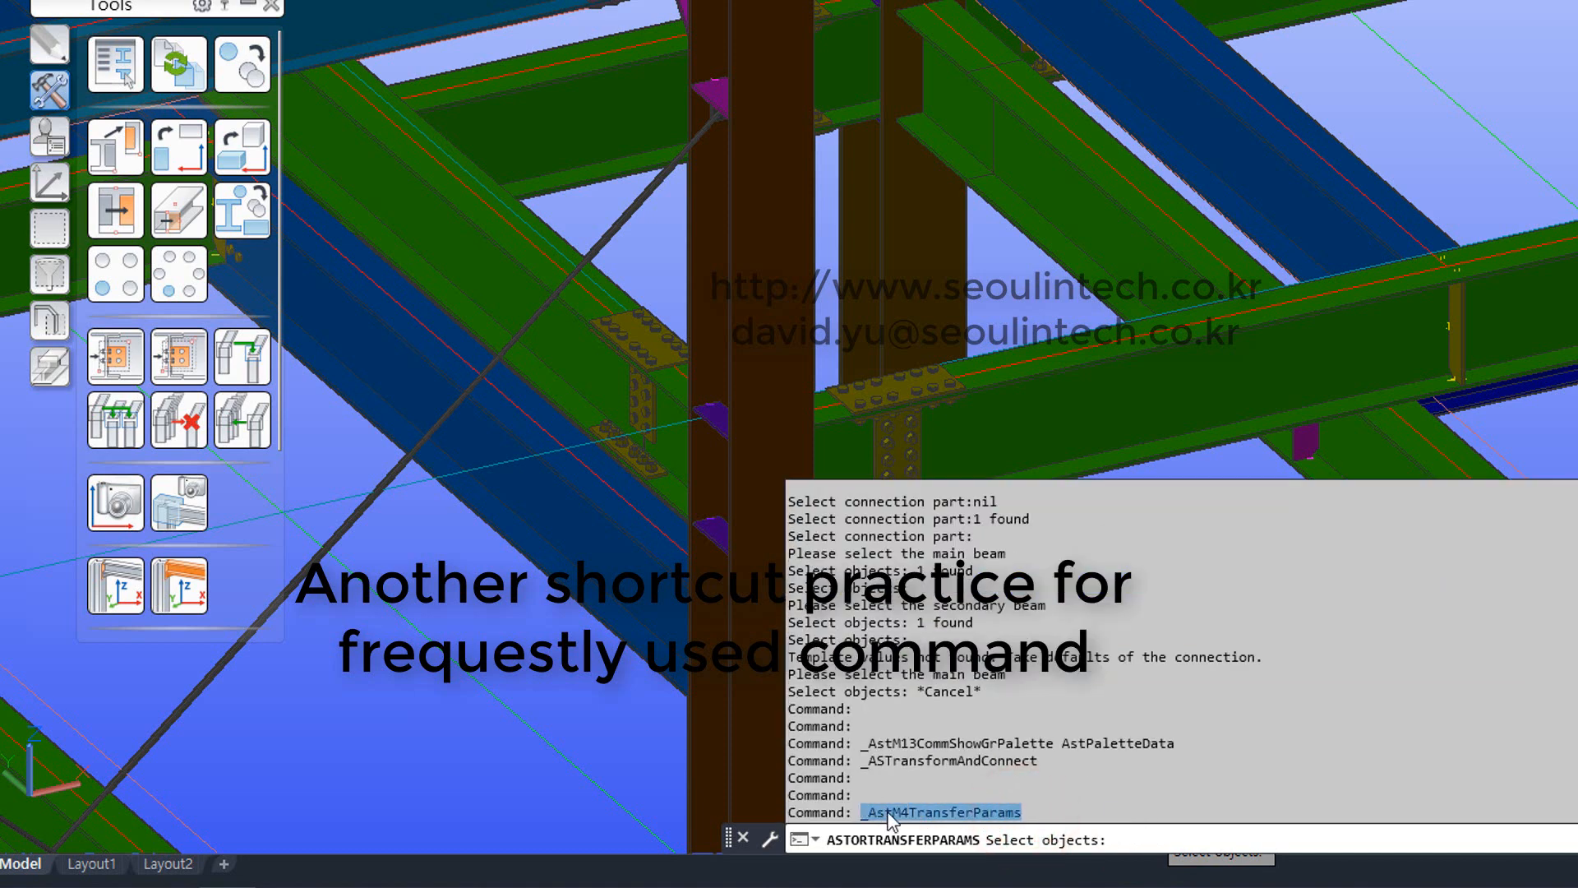
pyautogui.rightClick(887, 814)
pyautogui.click(980, 657)
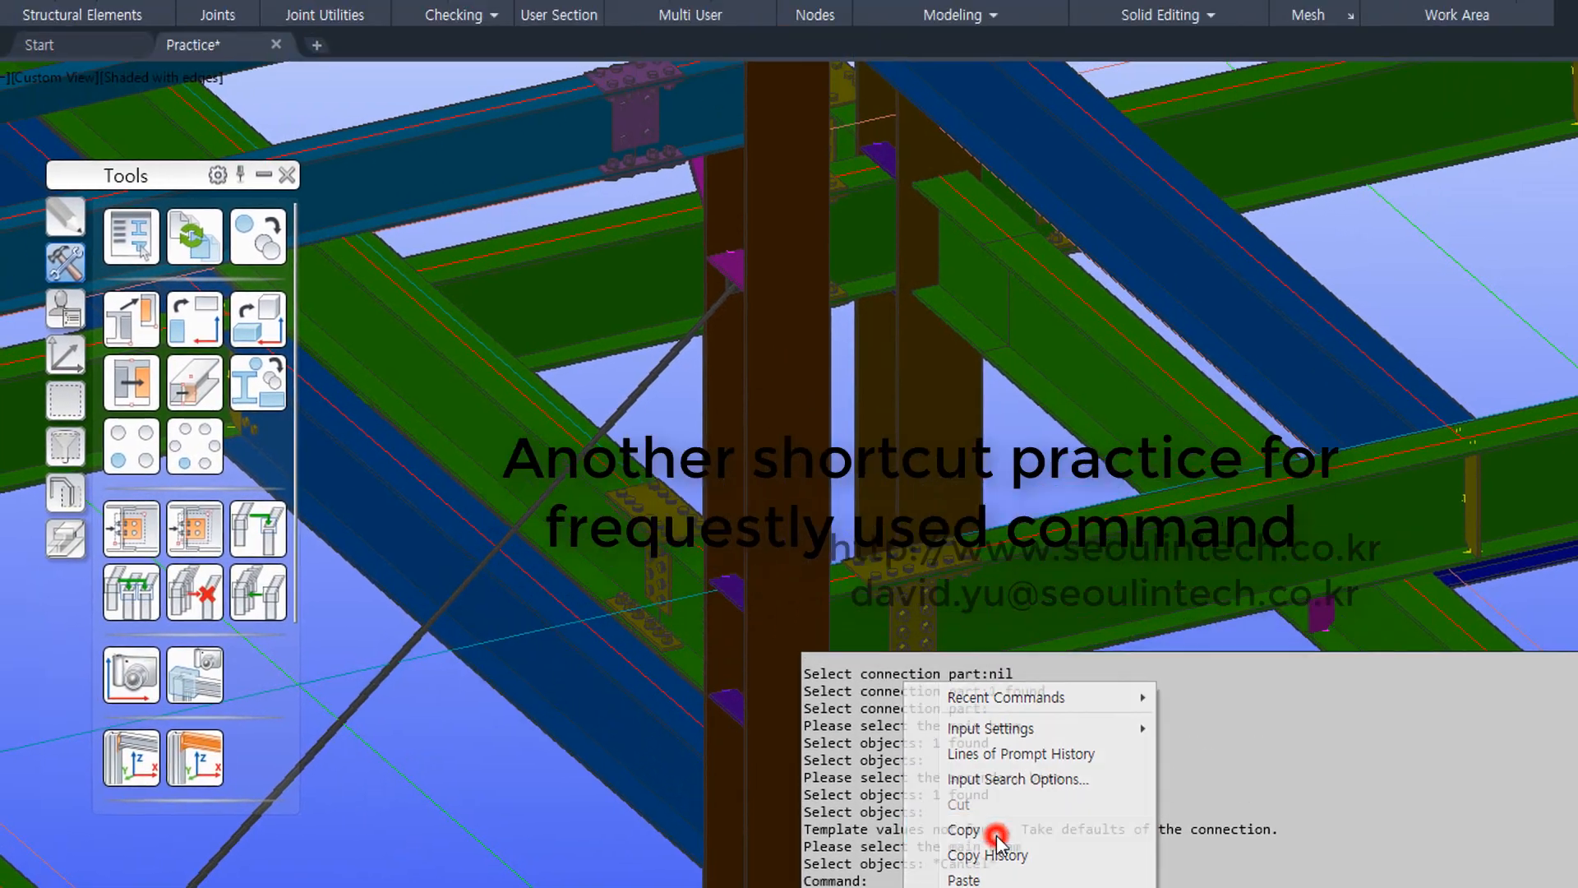
# Step: Switch back to Notepad and replace the command name in the CCO block with the copied _AstM4TransferParams
pyautogui.hotkey('alt', 'Tab')
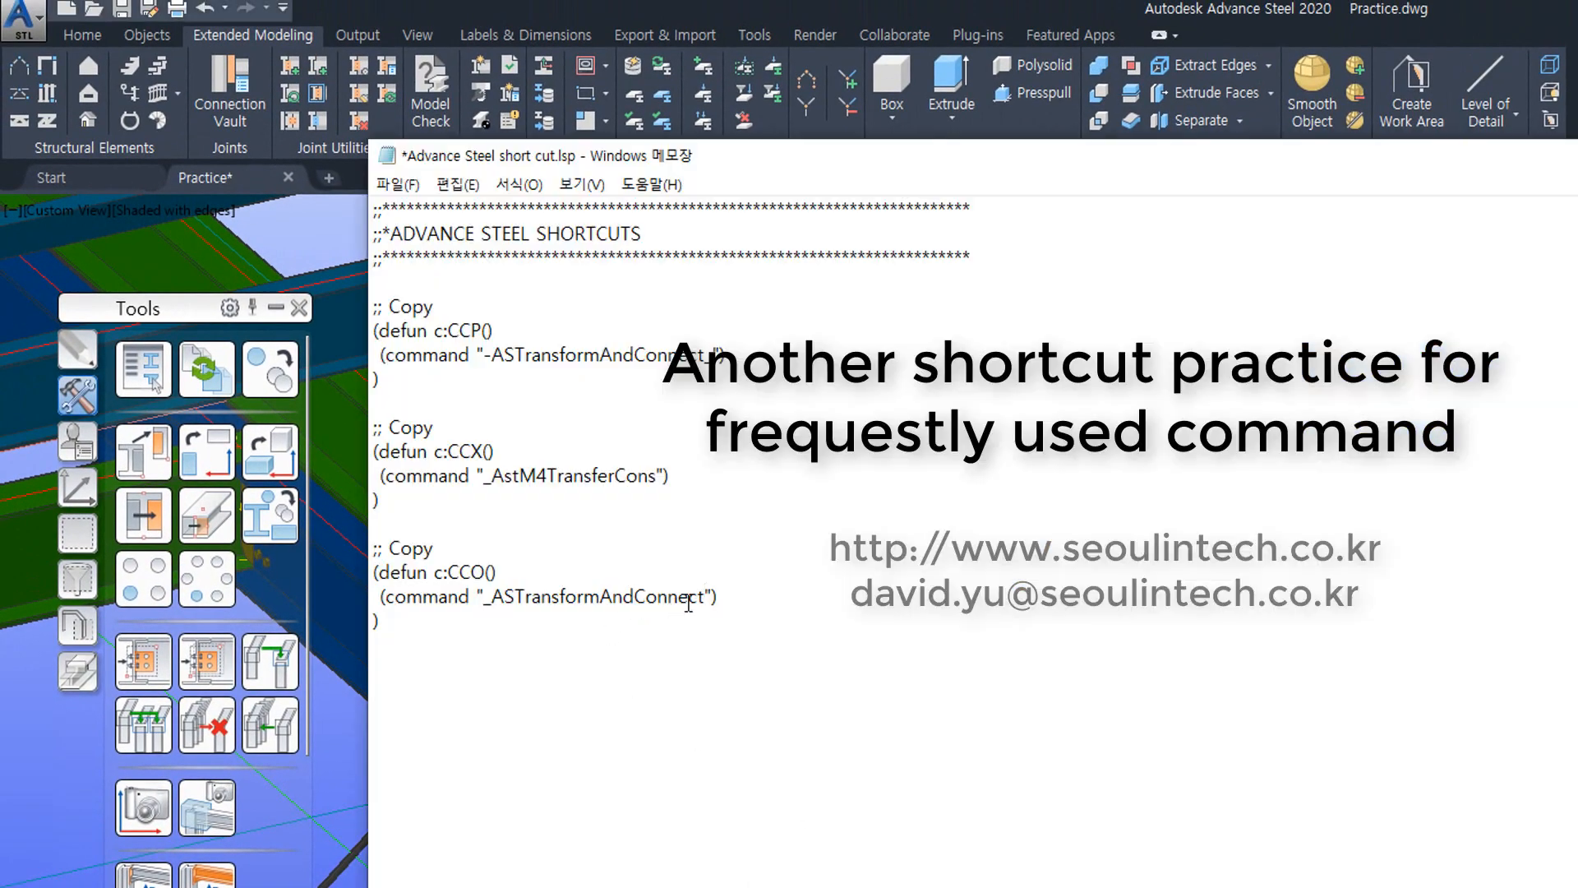
pyautogui.moveTo(705, 596); pyautogui.dragTo(505, 593)
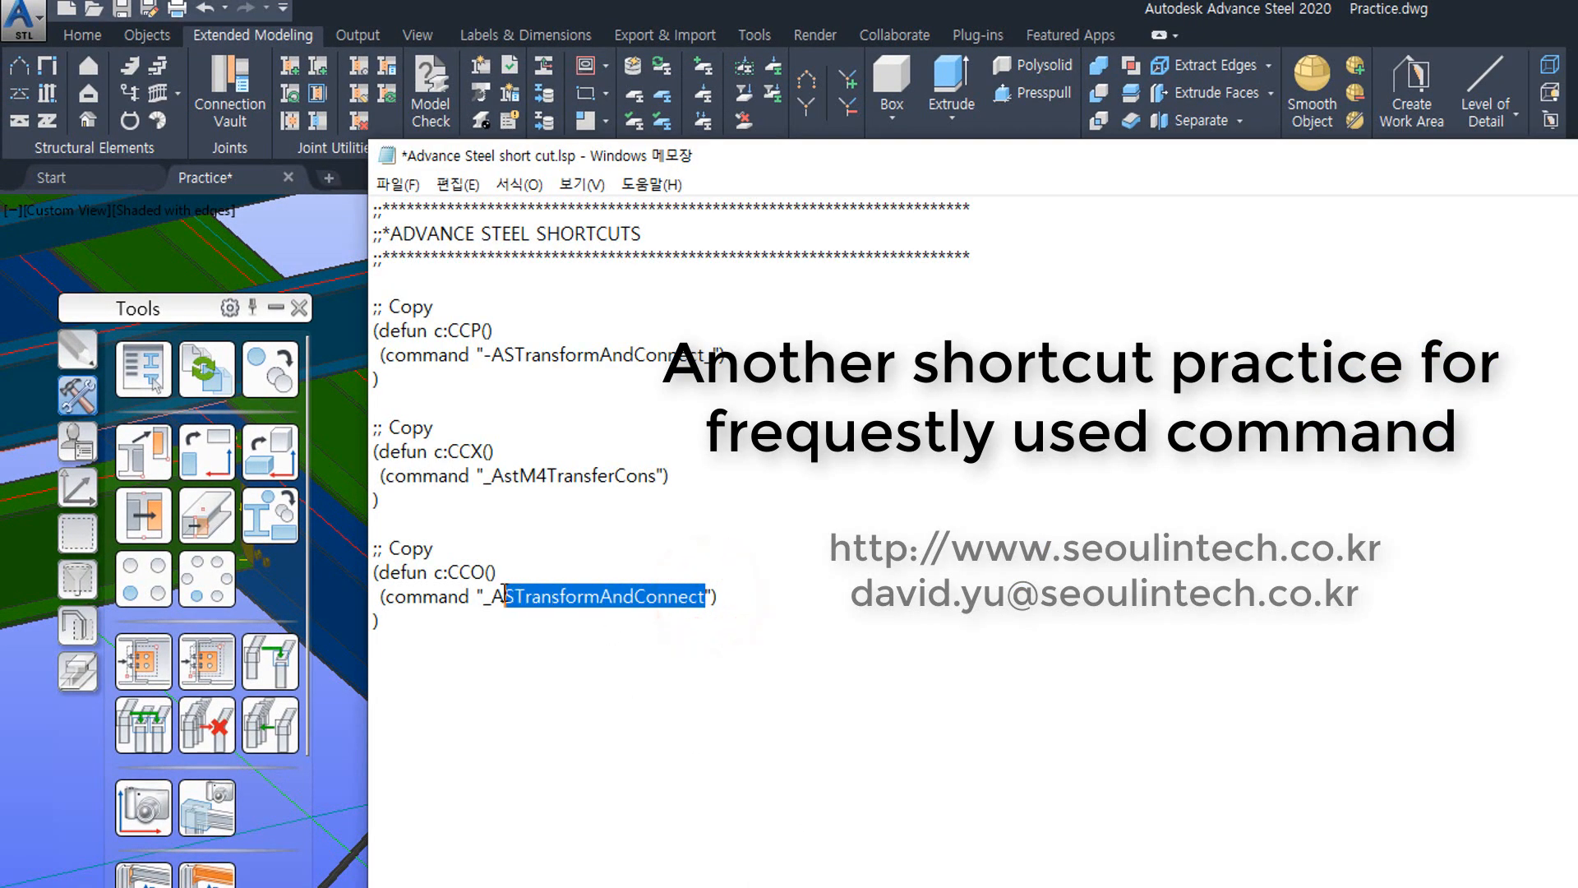
pyautogui.rightClick(487, 596)
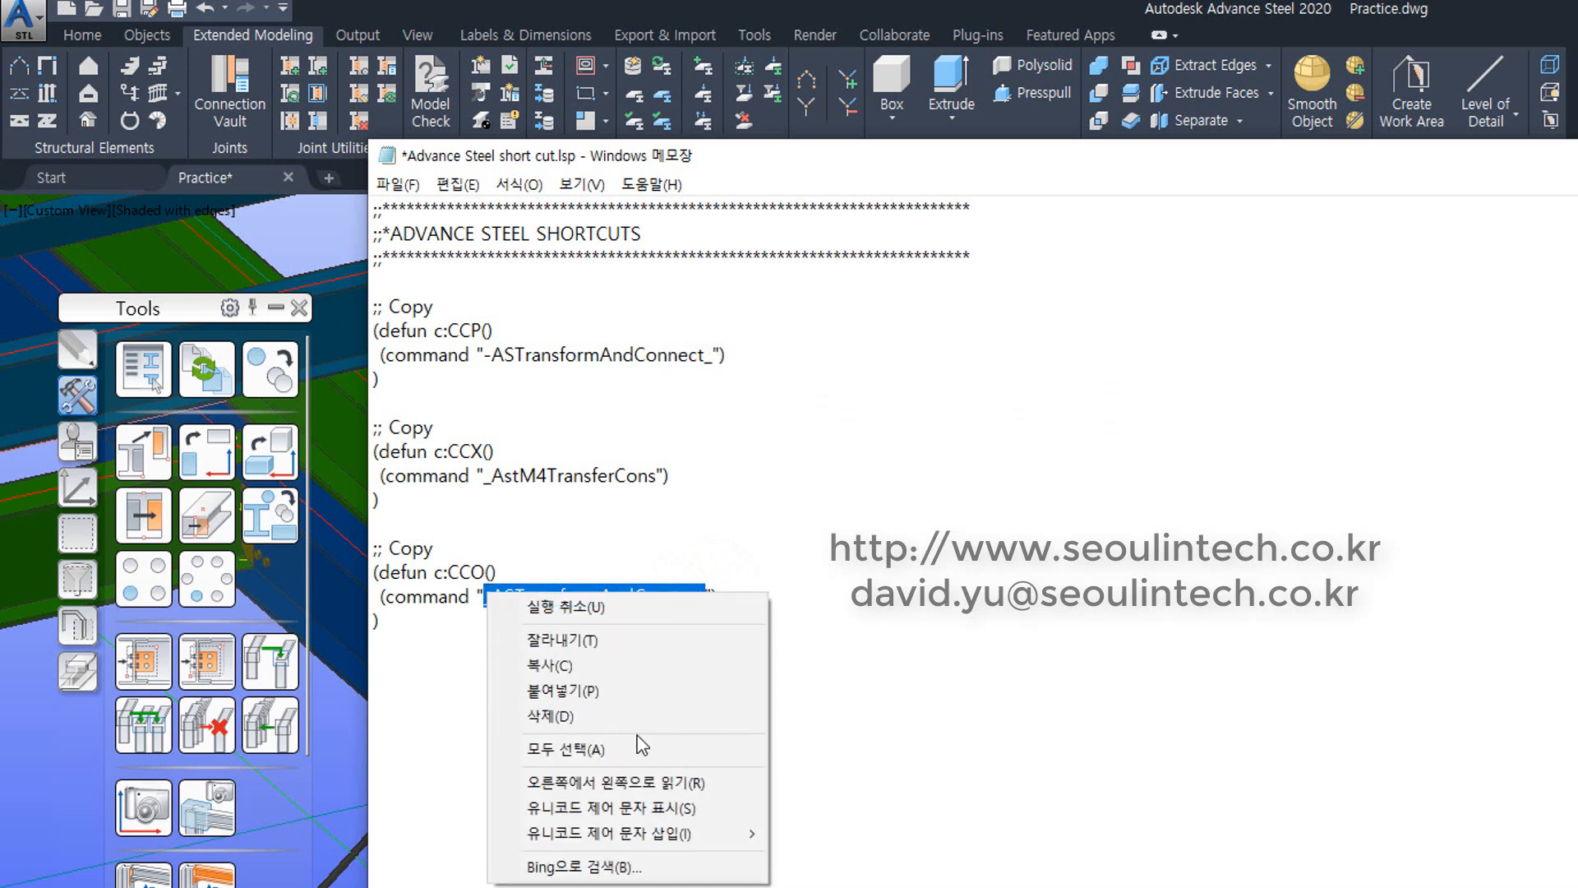
pyautogui.click(599, 690)
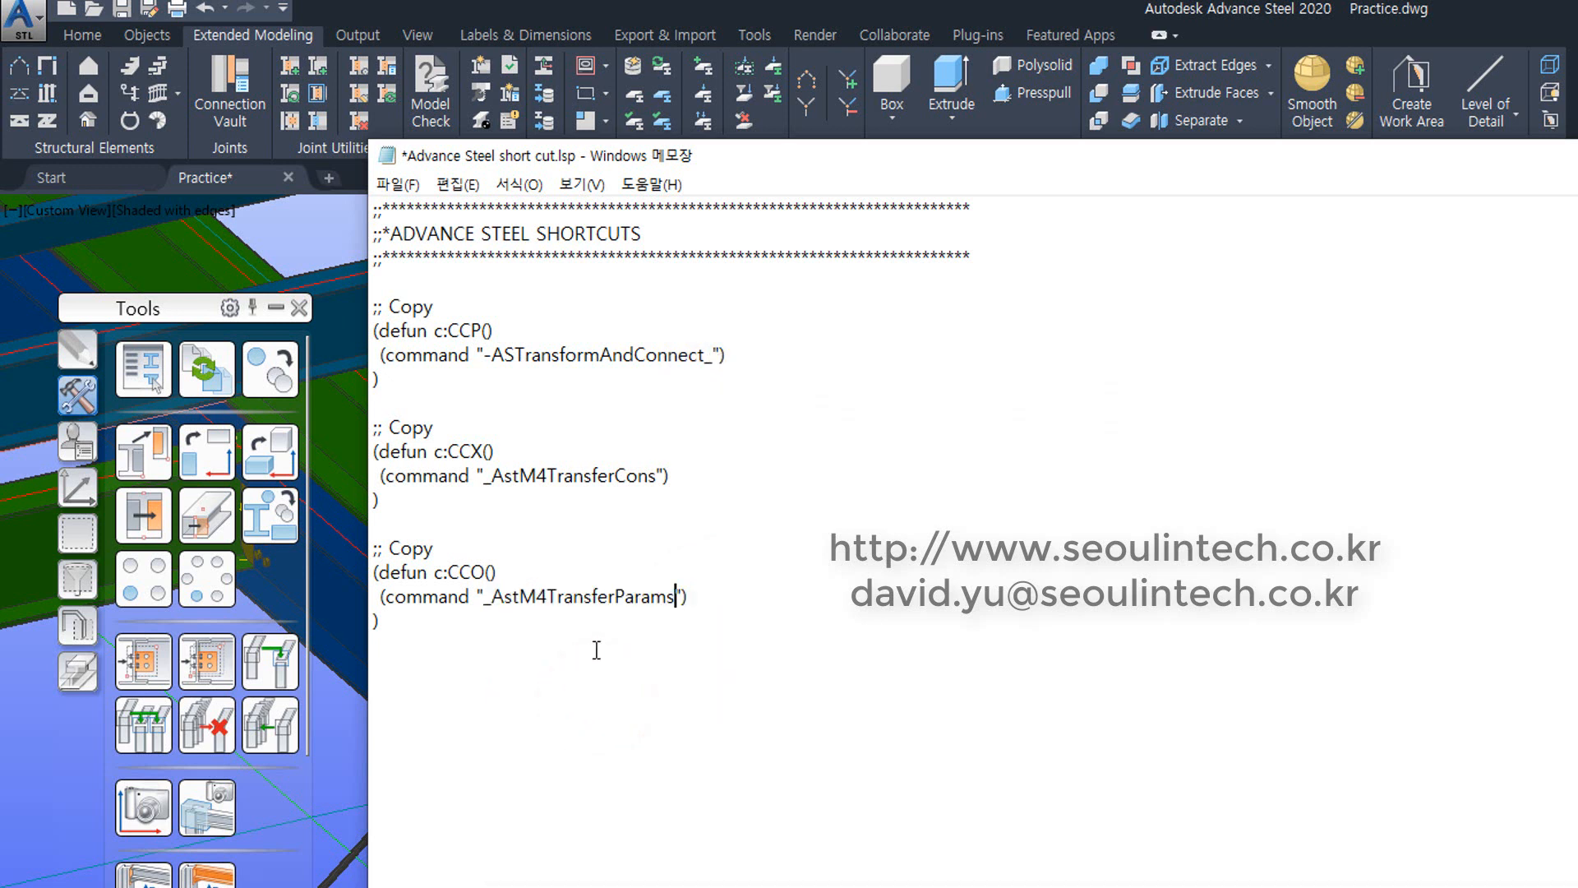
pyautogui.click(473, 571)
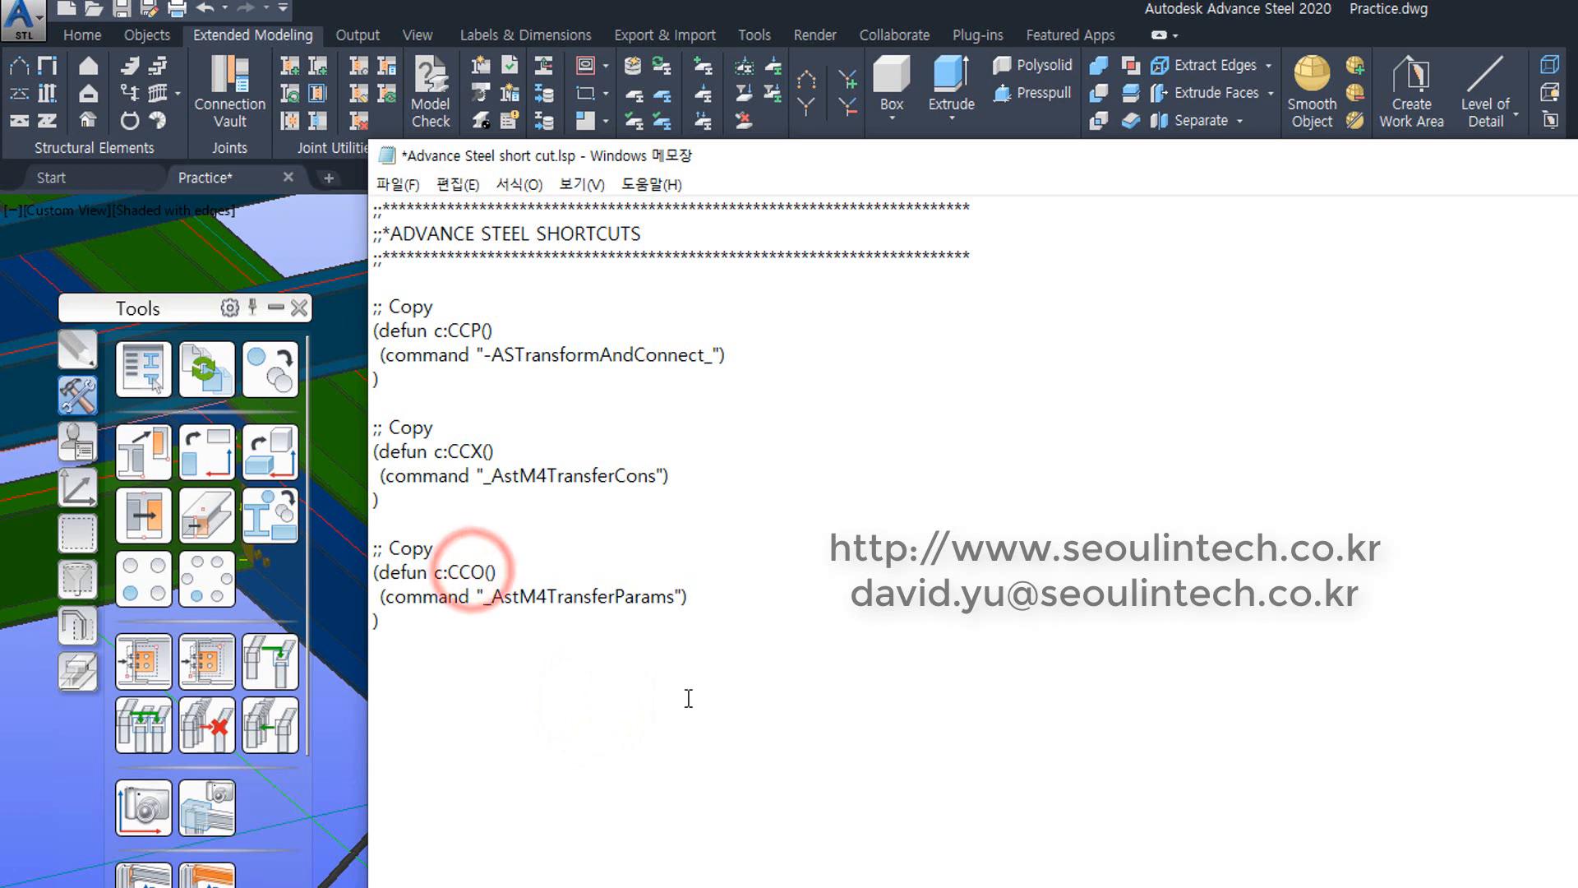
# Step: Save Advance Steel short cut.lsp and close Notepad
pyautogui.click(393, 188)
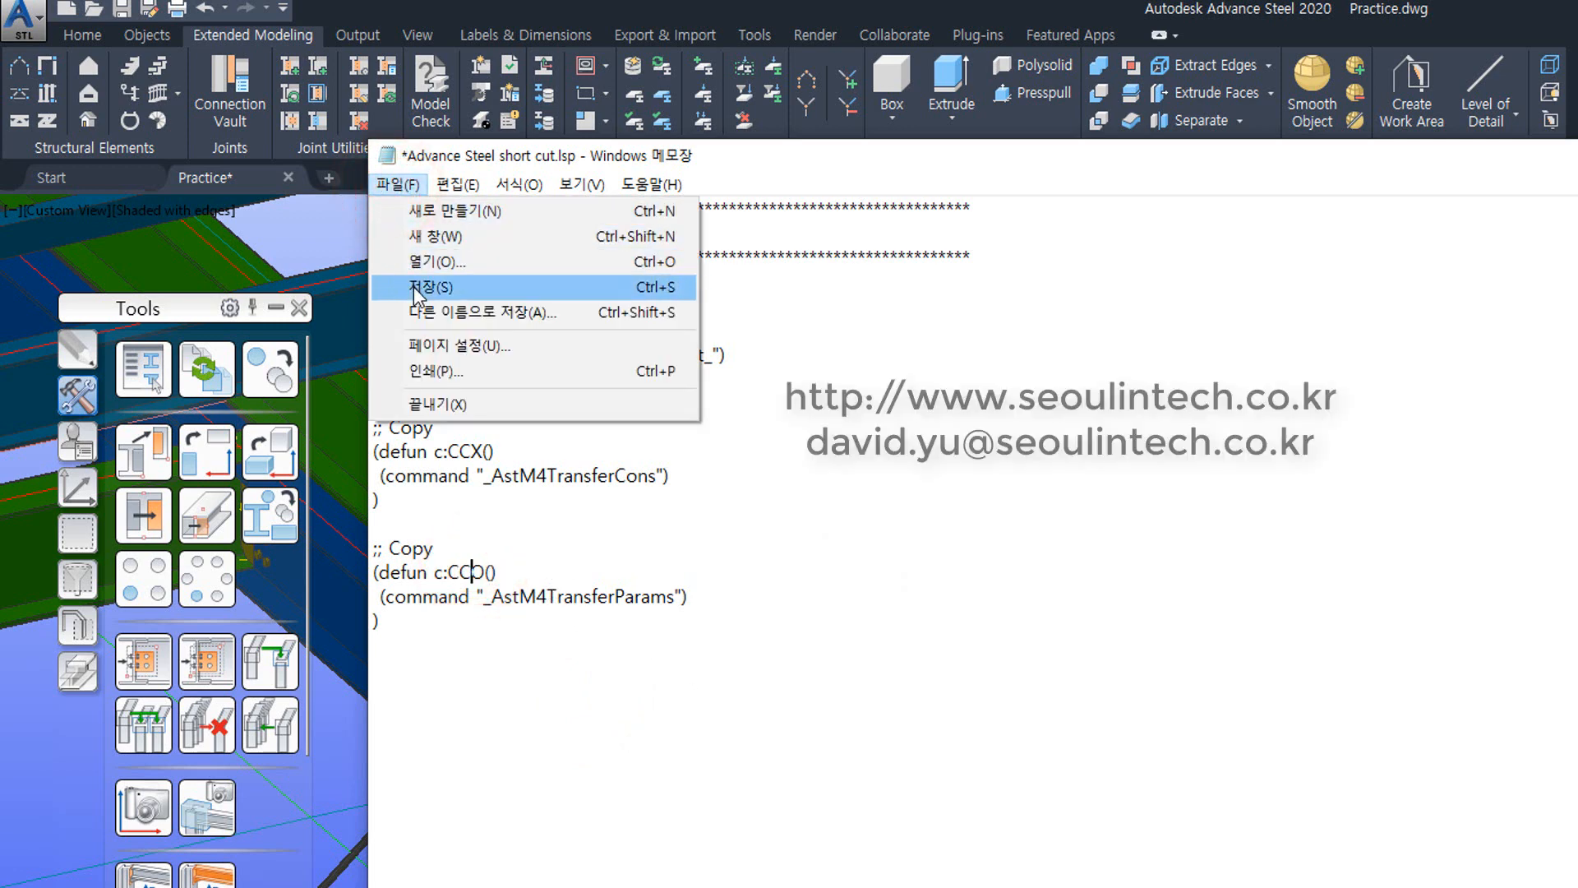
pyautogui.click(413, 288)
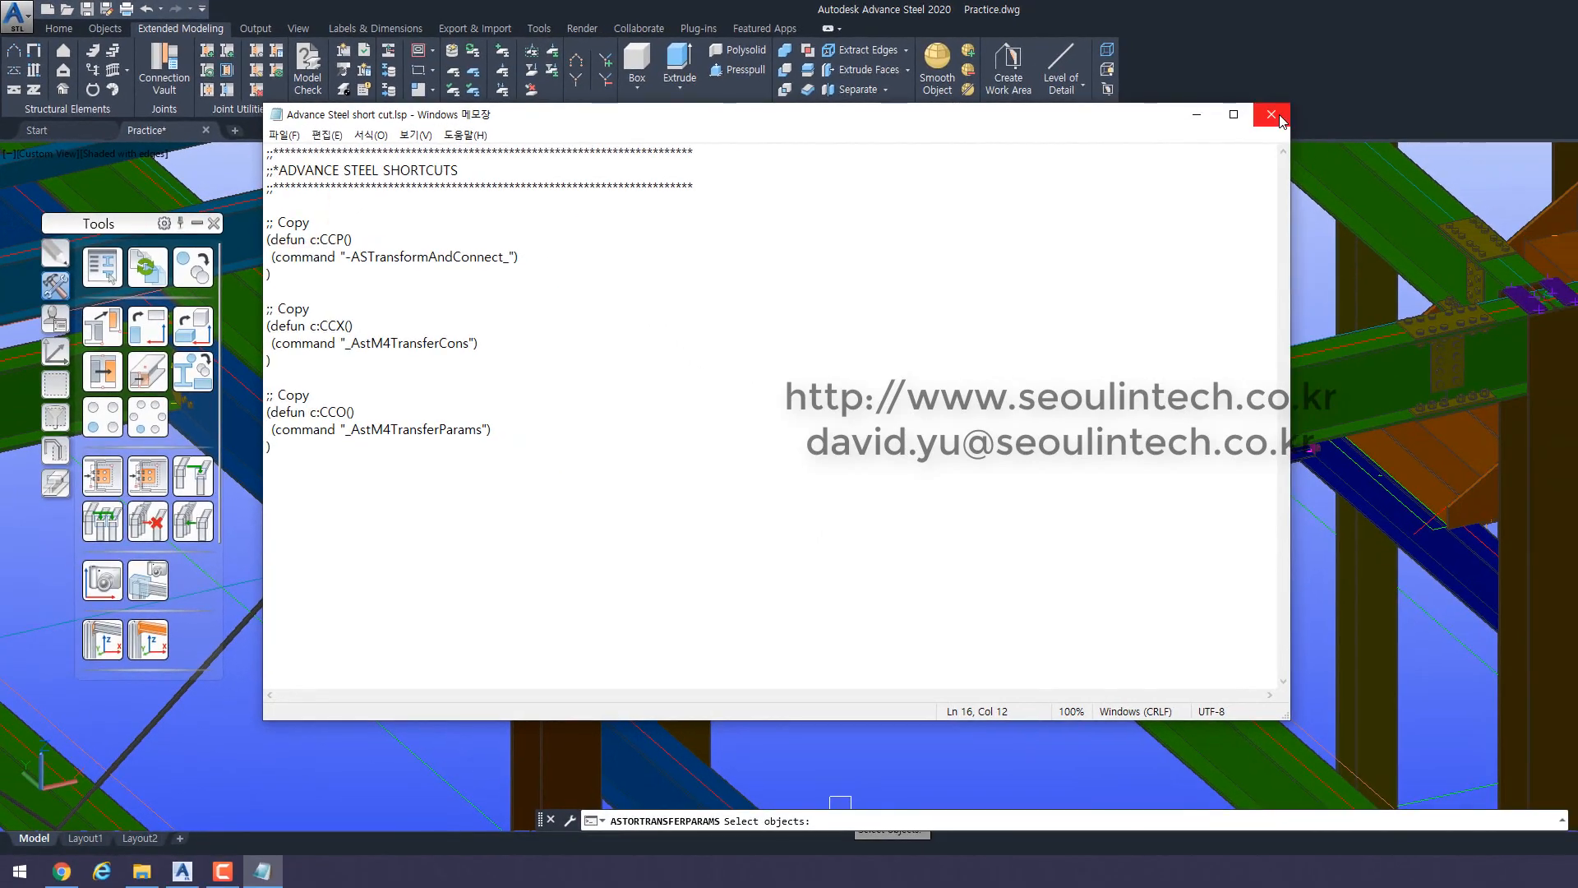
pyautogui.click(1271, 115)
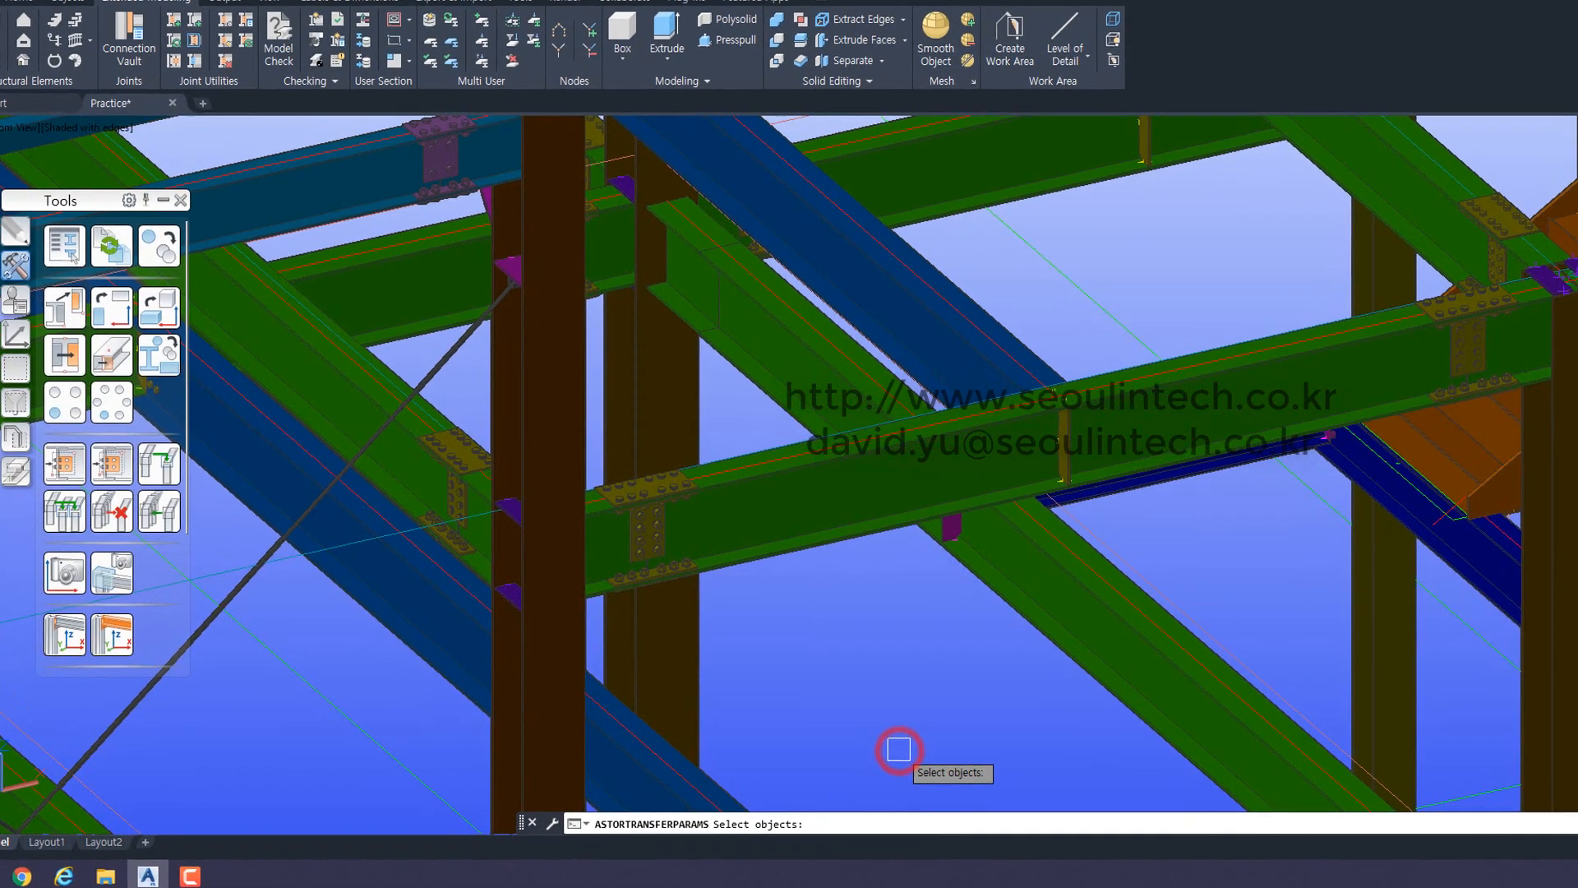
# Step: Cancel the pending Transfer Properties command in Advance Steel and reload Advance Steel short cut.lsp with APPLOAD
pyautogui.press('Escape')
pyautogui.press('Escape')
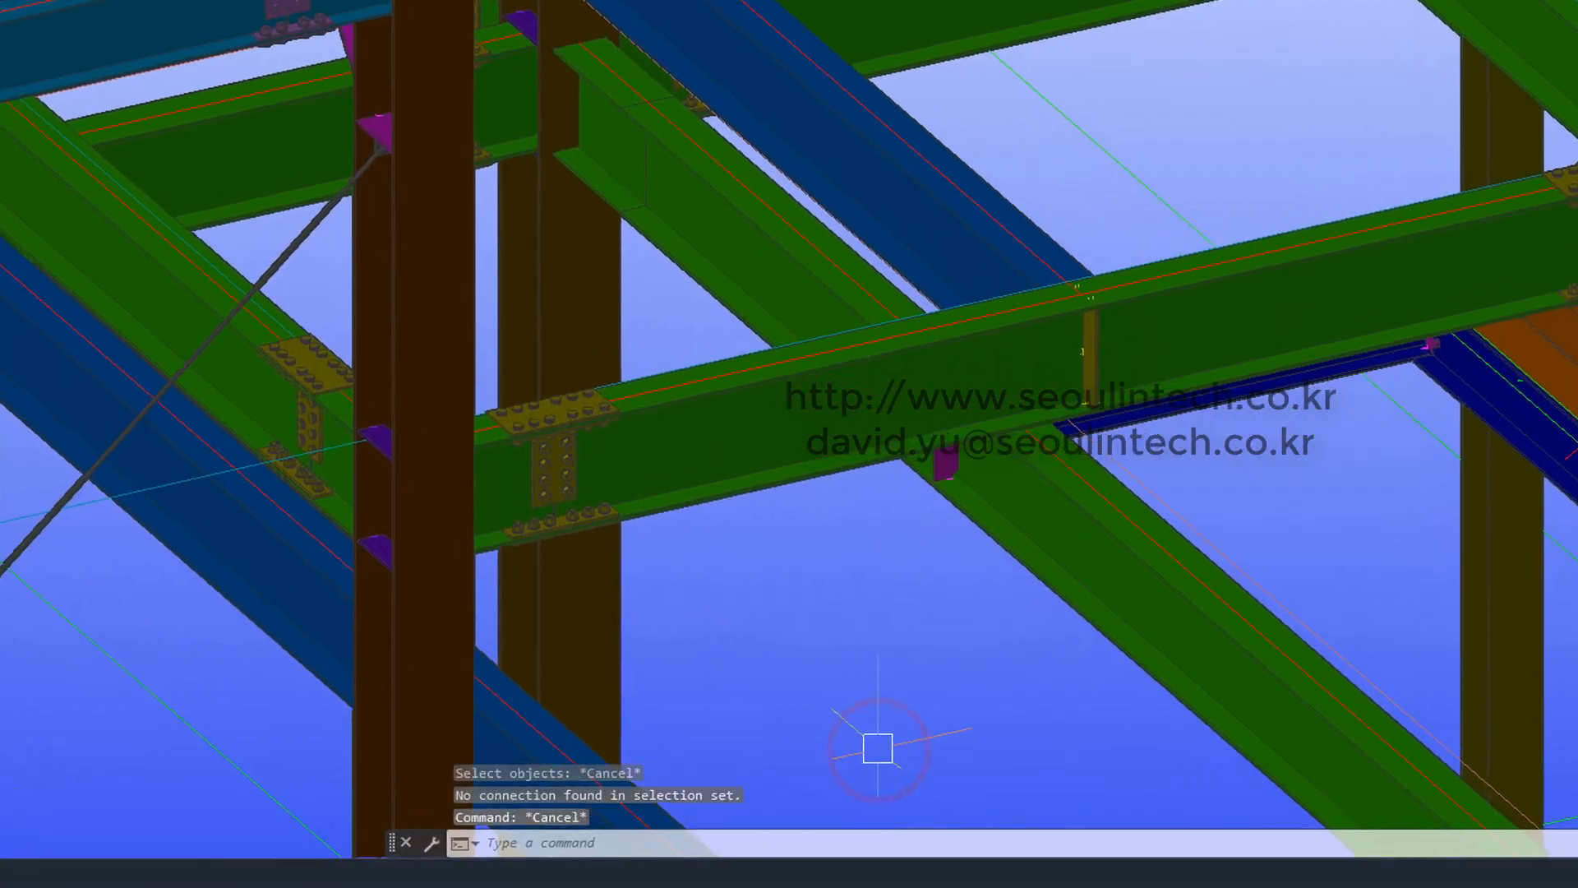
pyautogui.click(739, 849)
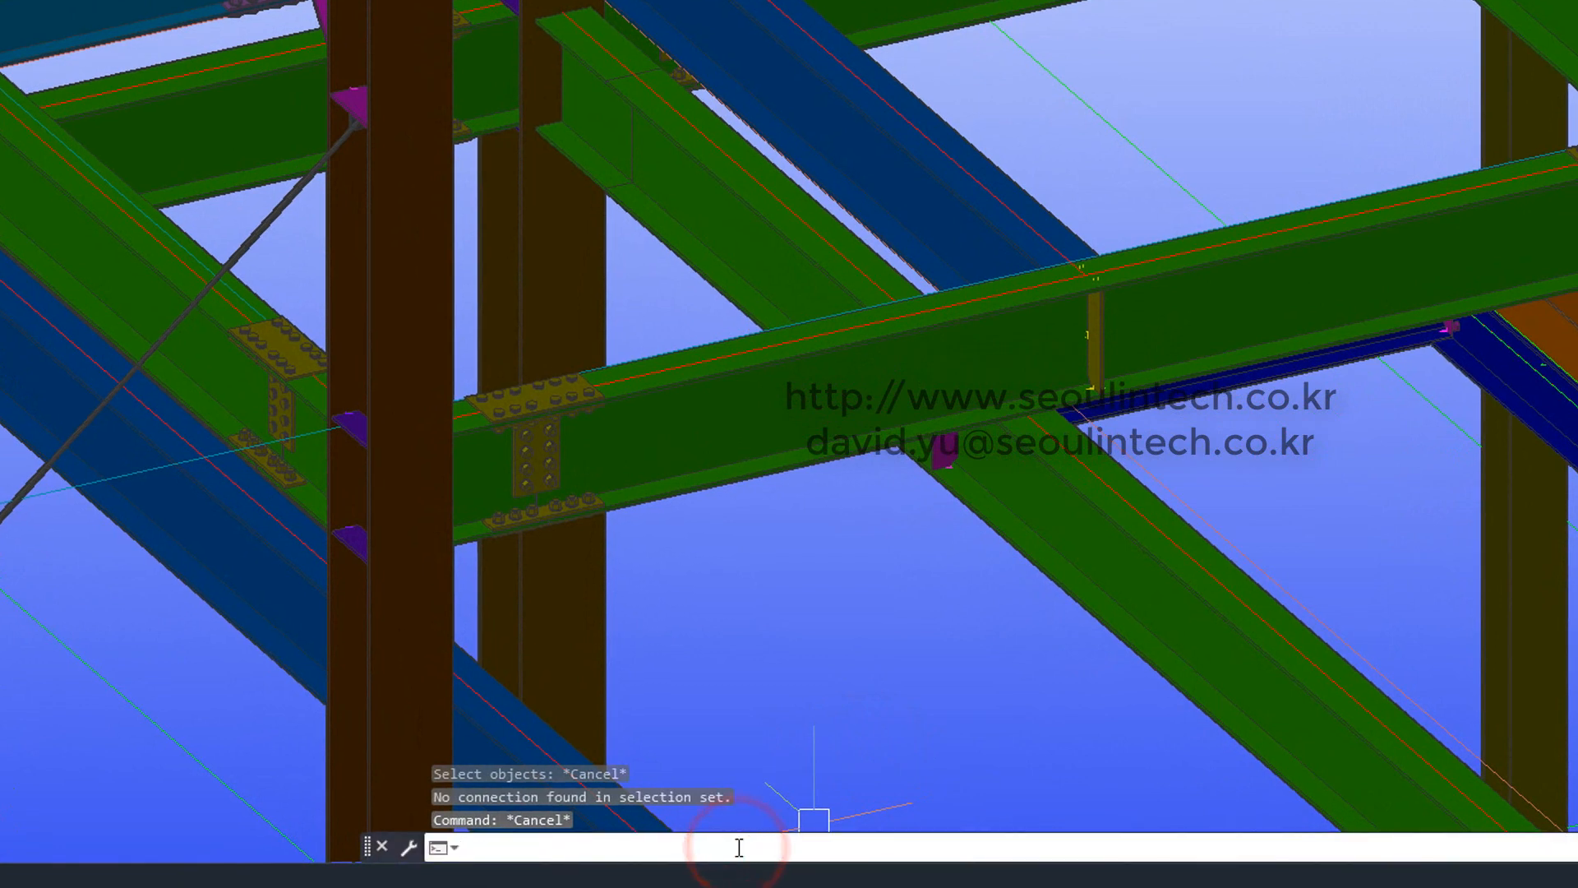
pyautogui.write('appl')
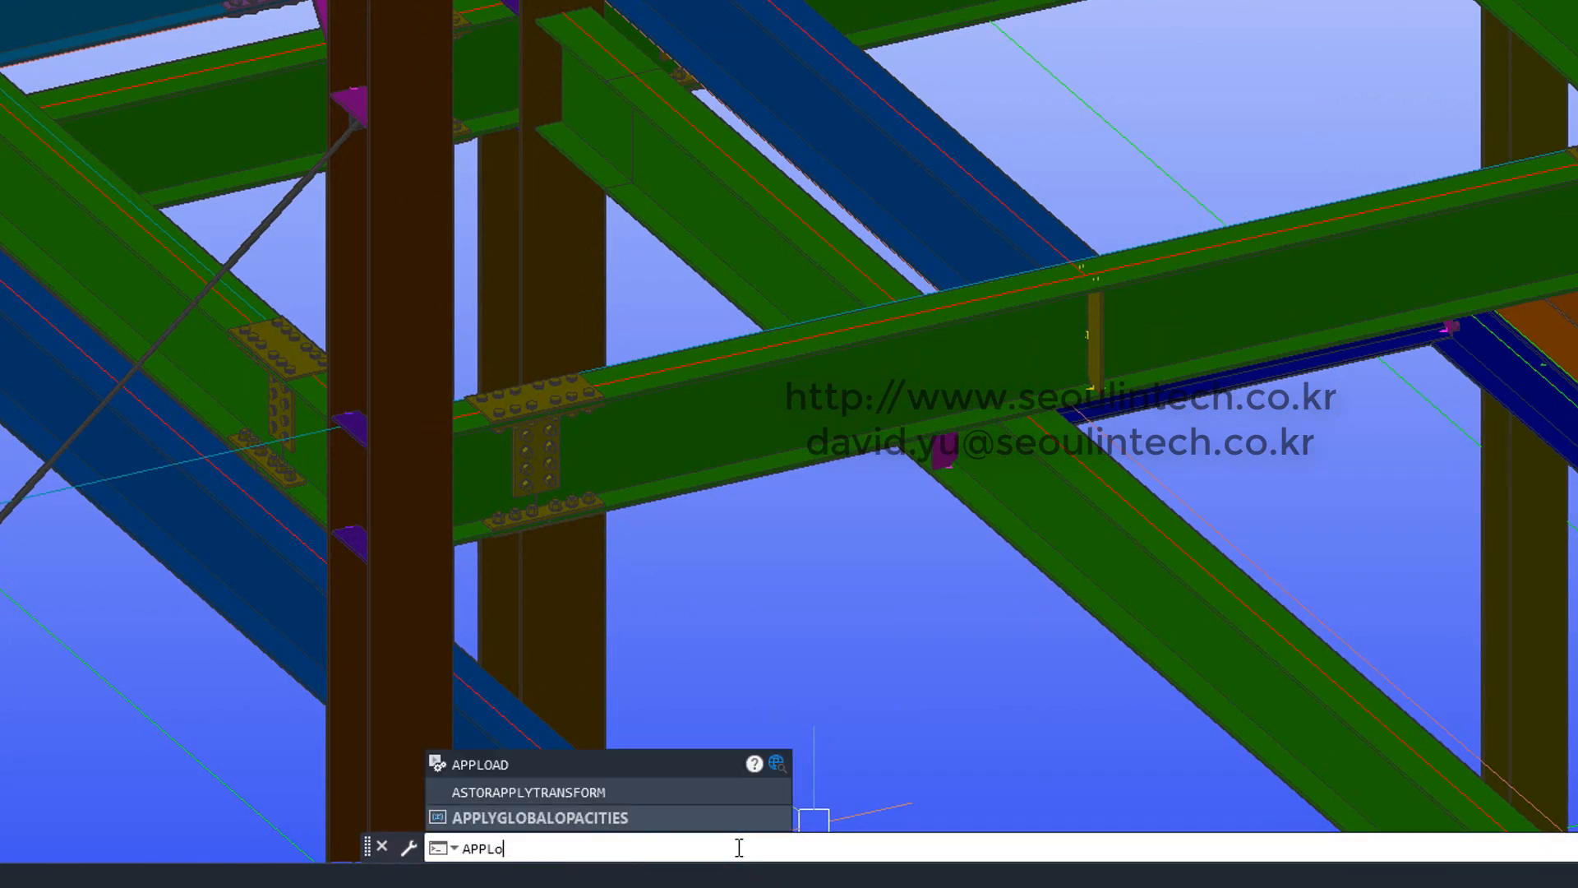
pyautogui.write('o')
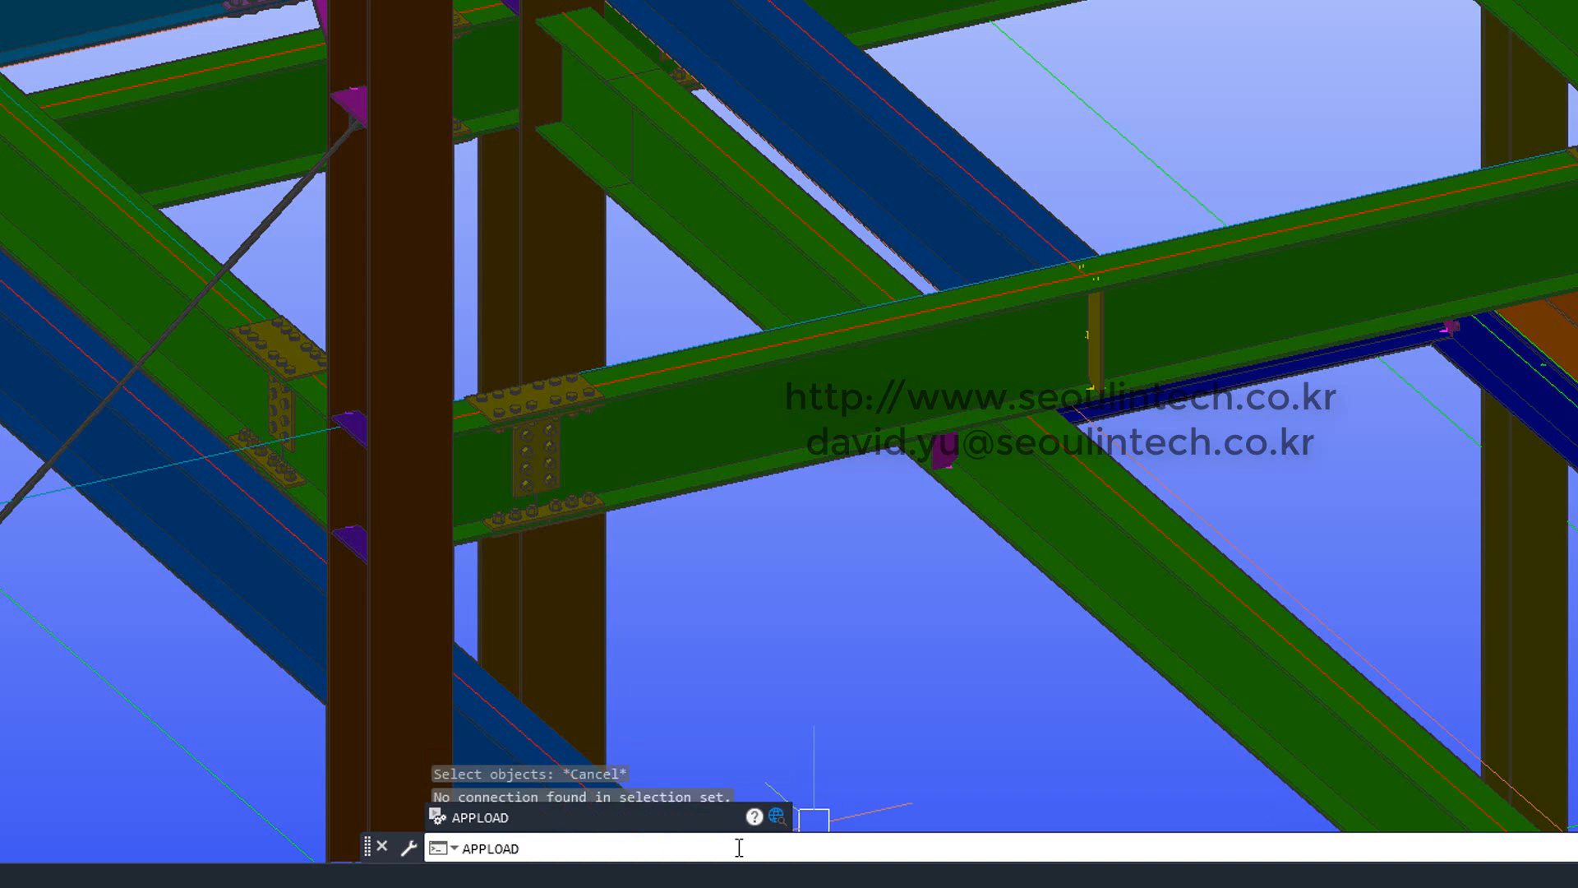
pyautogui.press('Return')
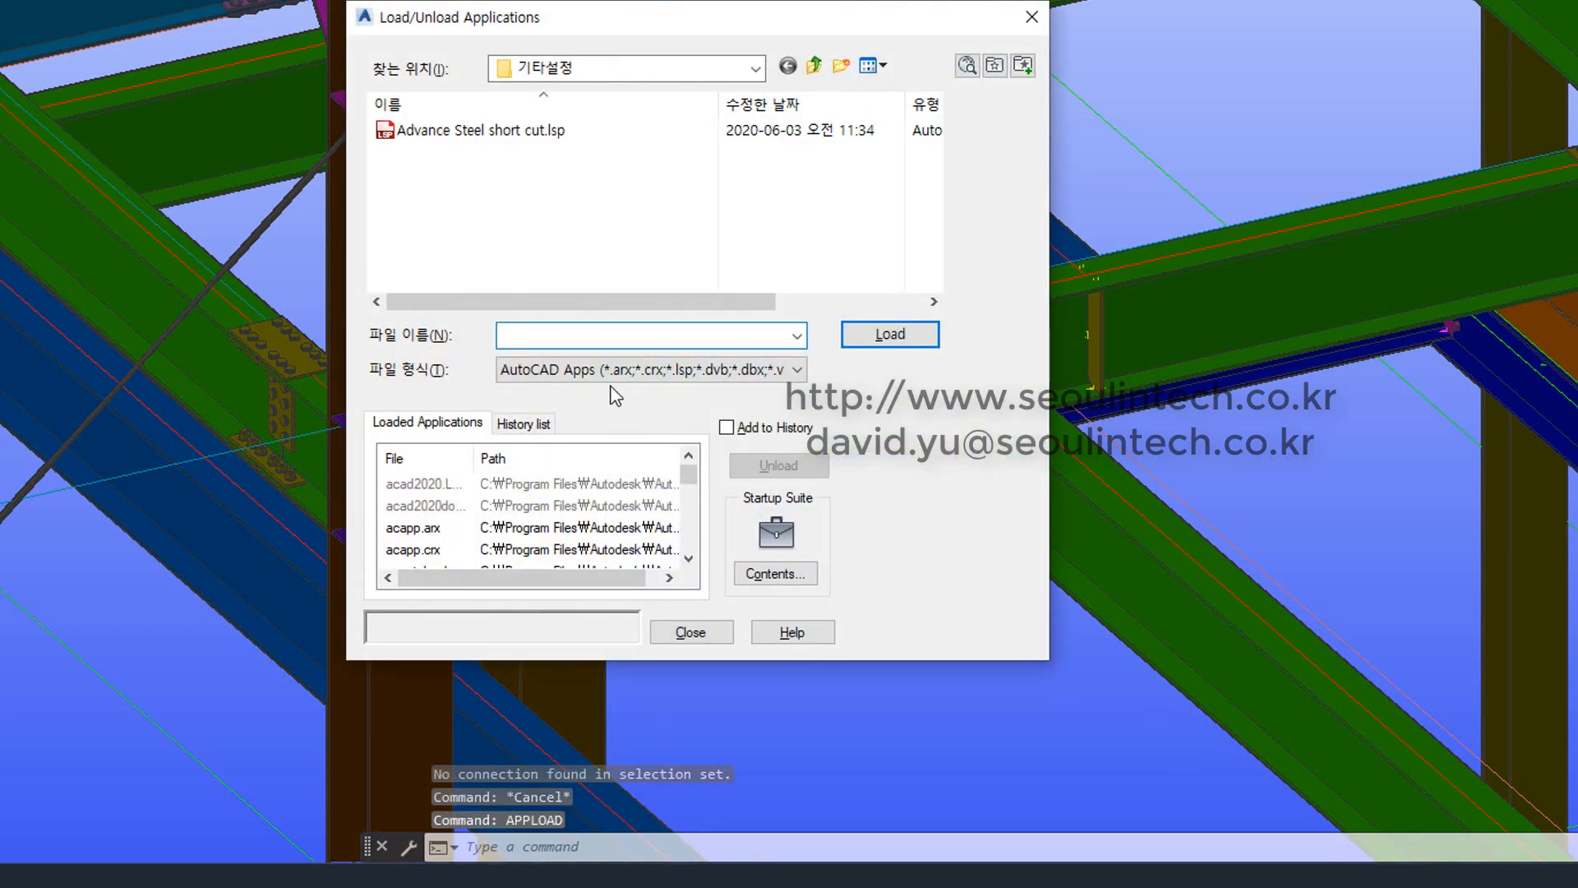
pyautogui.click(514, 130)
pyautogui.click(887, 335)
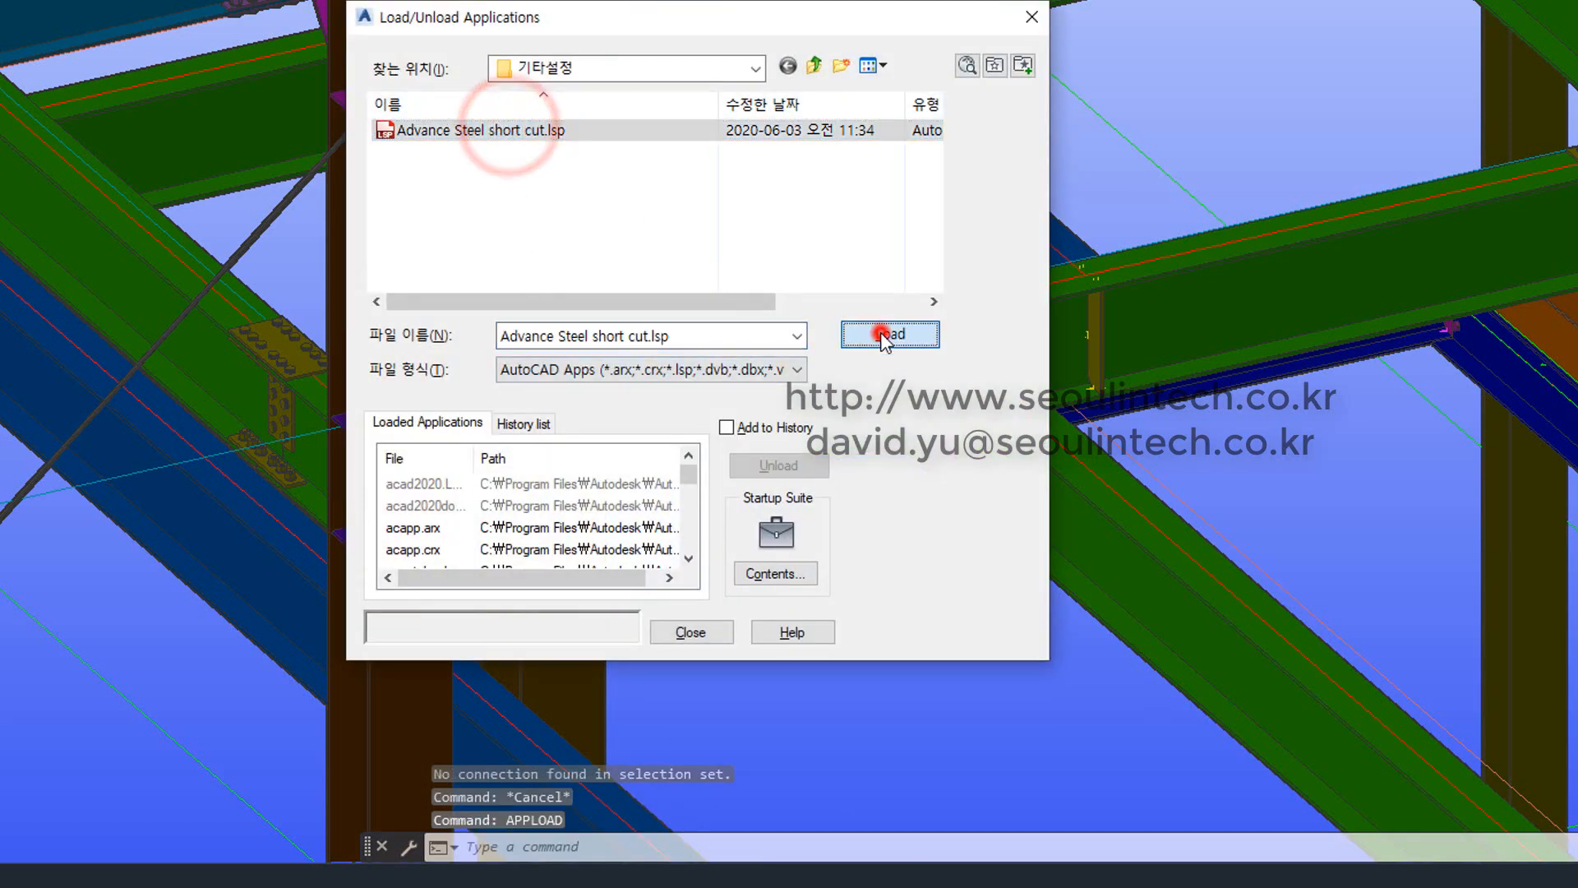
pyautogui.click(695, 632)
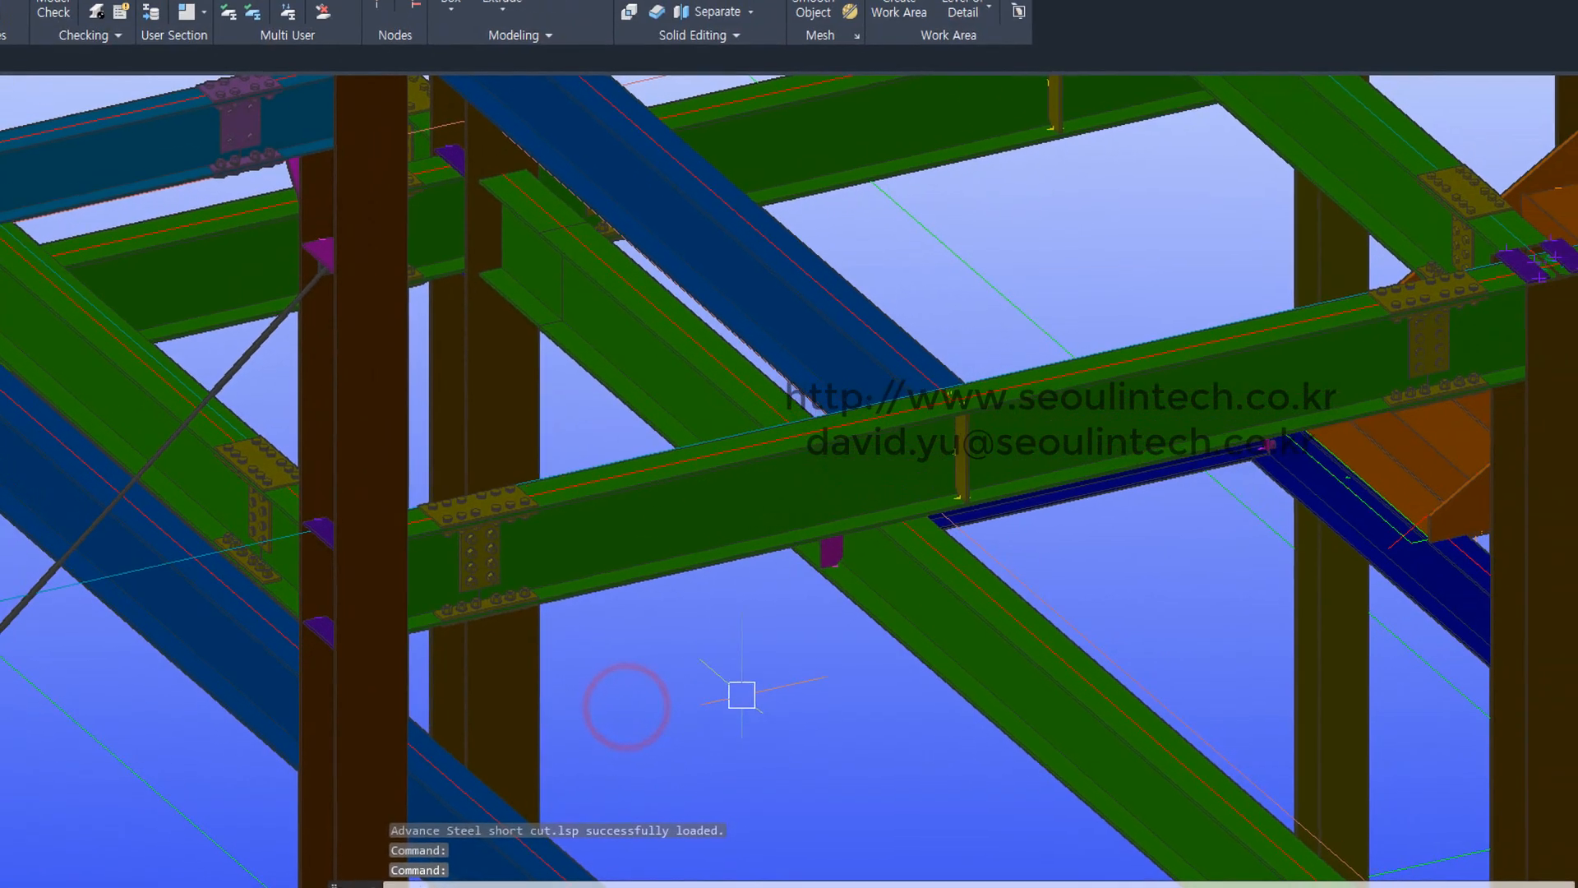
# Step: Open the Advance Joint Properties of the splice joint on the green beam beside the brown column with the diagonal brace
pyautogui.moveTo(984, 681); pyautogui.dragTo(933, 720, button='middle')
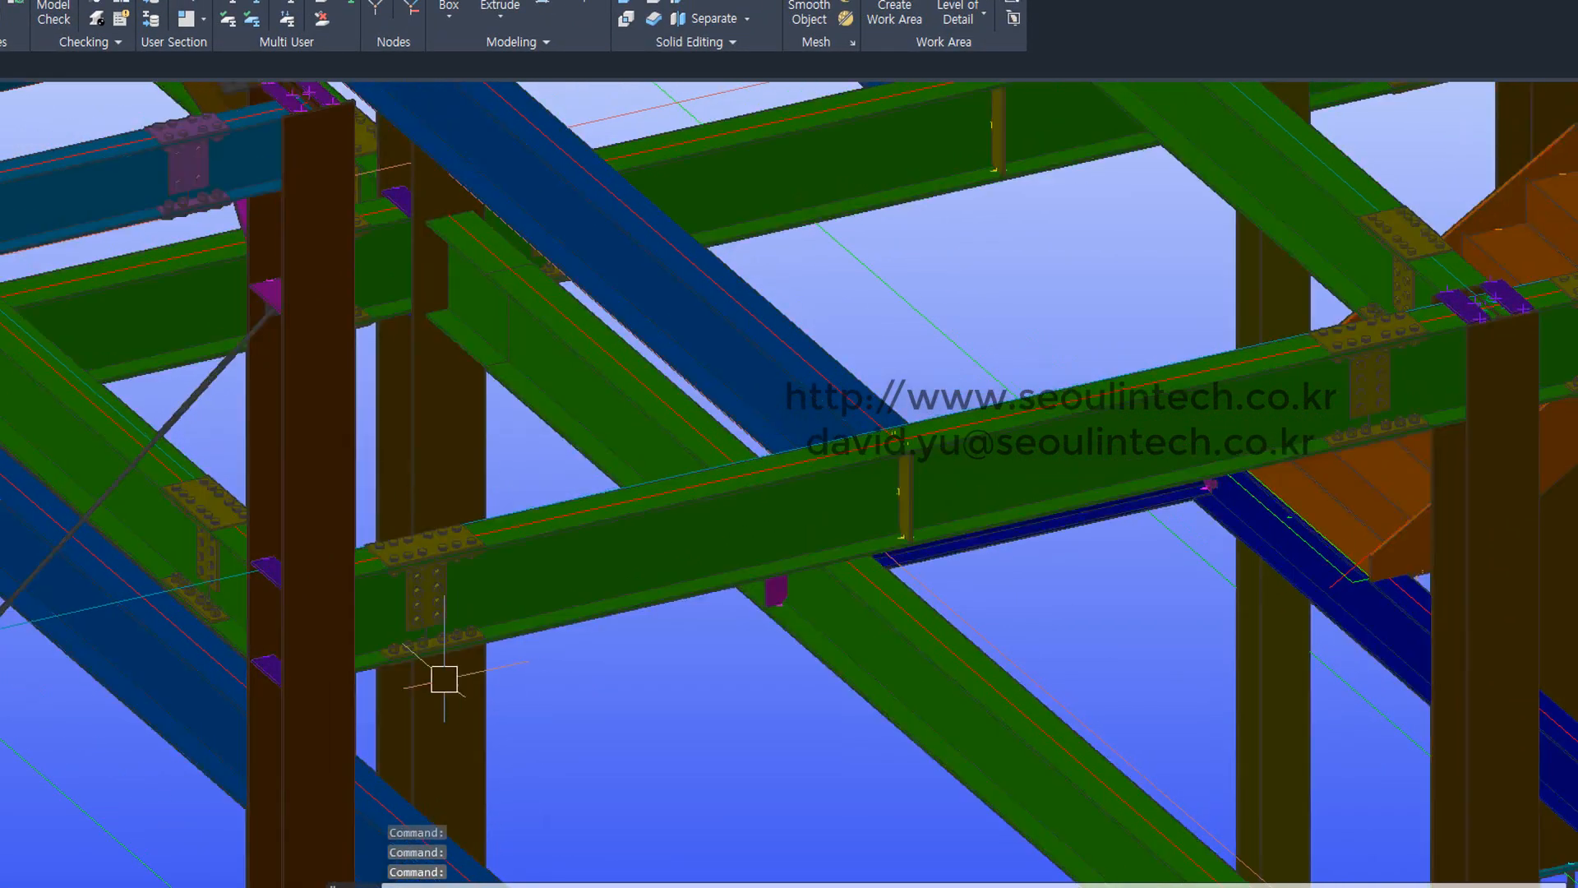
pyautogui.scroll(3, 397, 649)
pyautogui.click(481, 586)
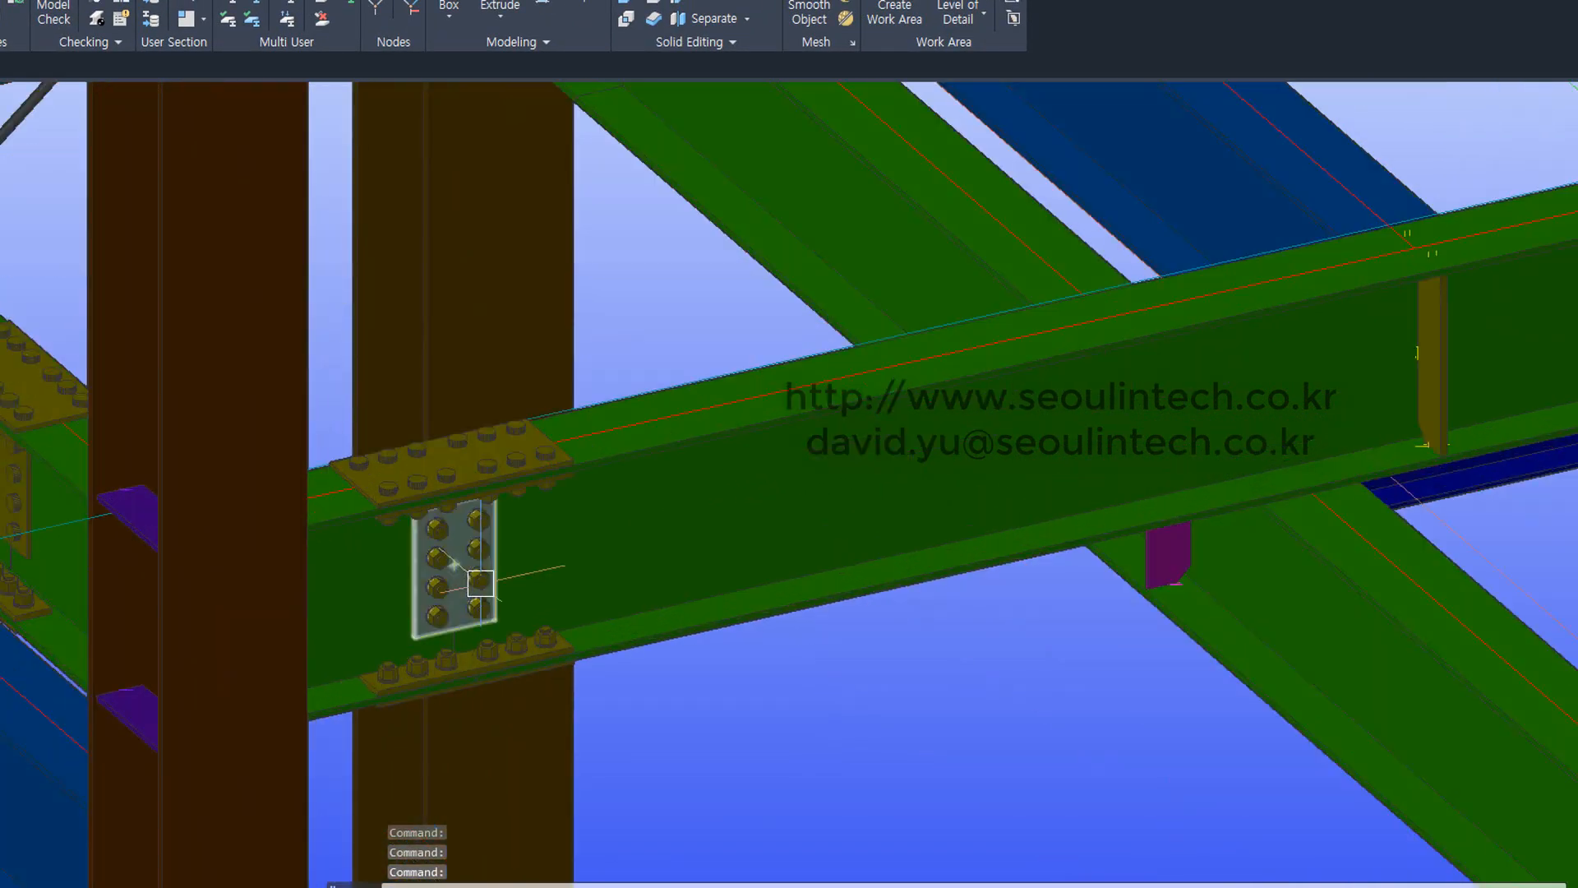
pyautogui.rightClick(769, 729)
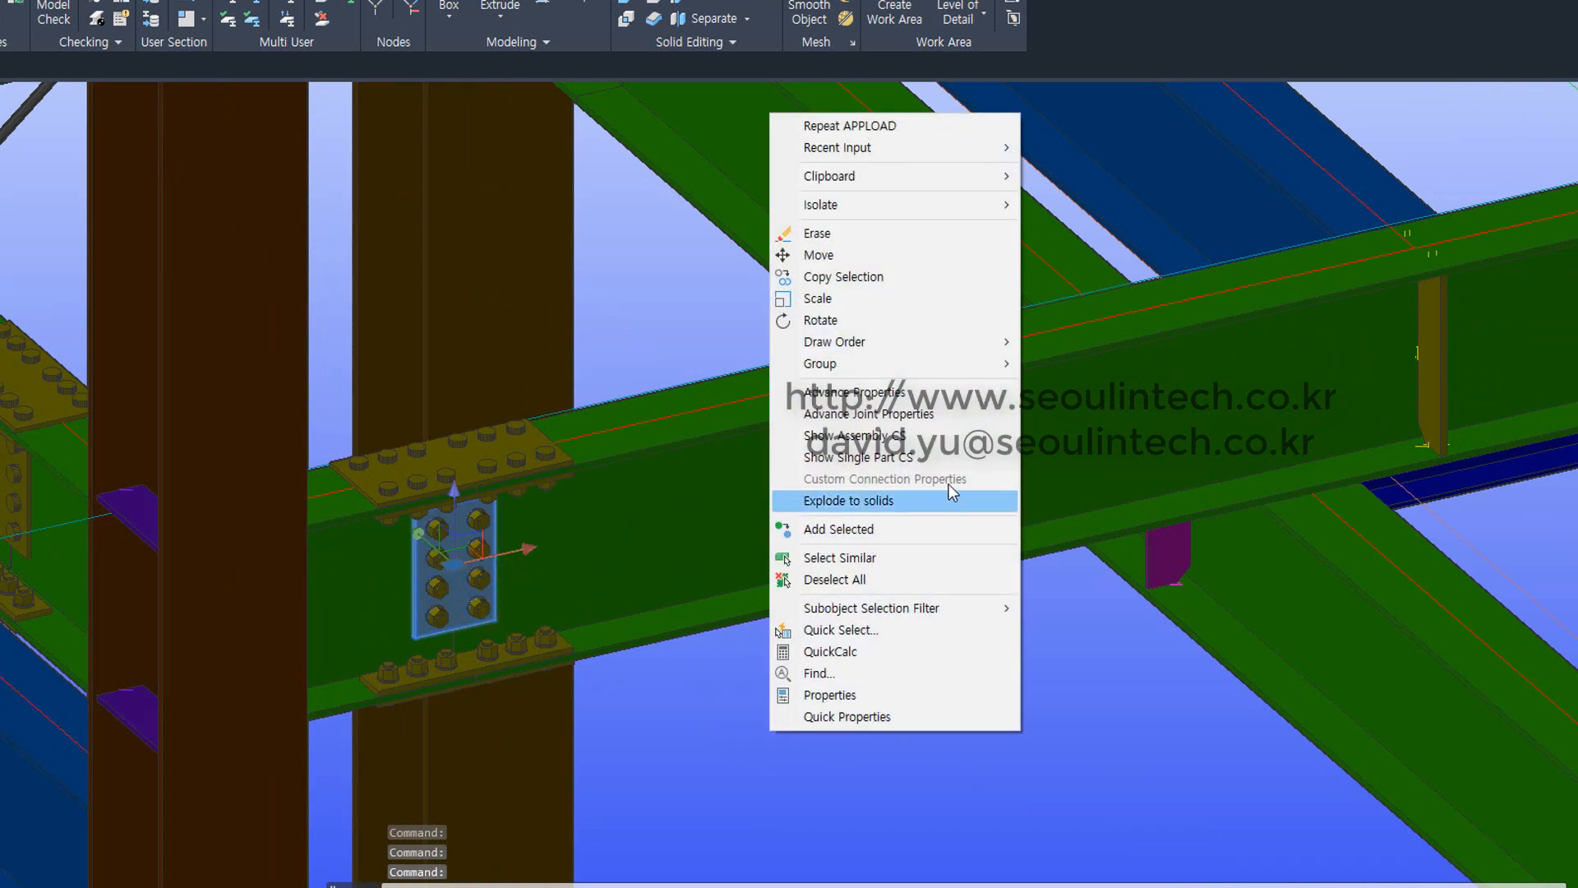
pyautogui.click(890, 416)
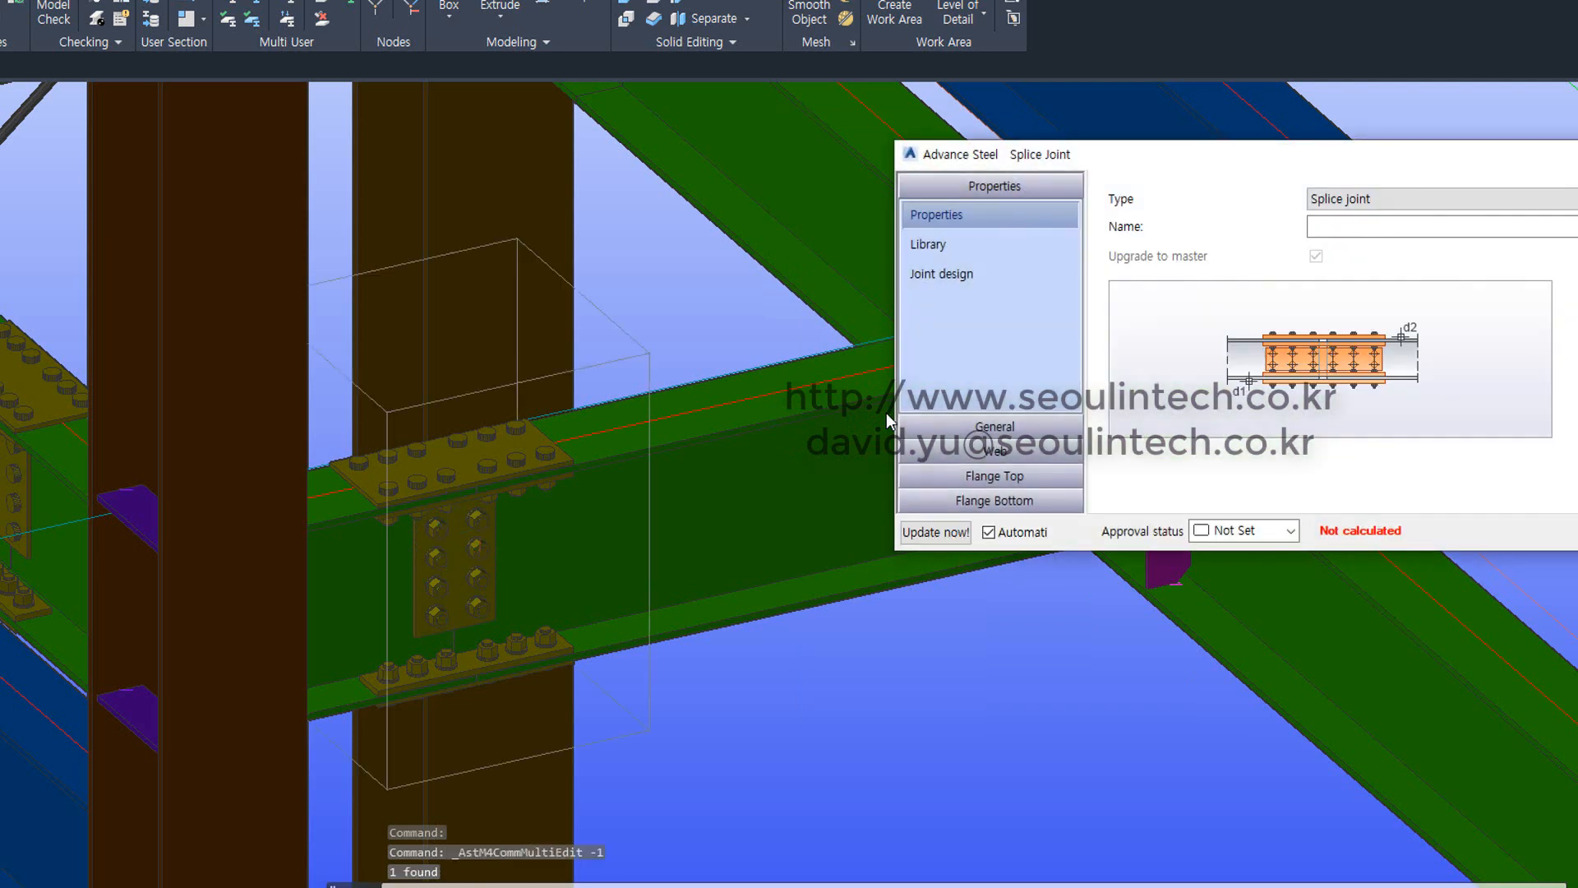
# Step: Set the top flange bolts of the splice to 2 columns on both beams and close the joint properties
pyautogui.click(1033, 455)
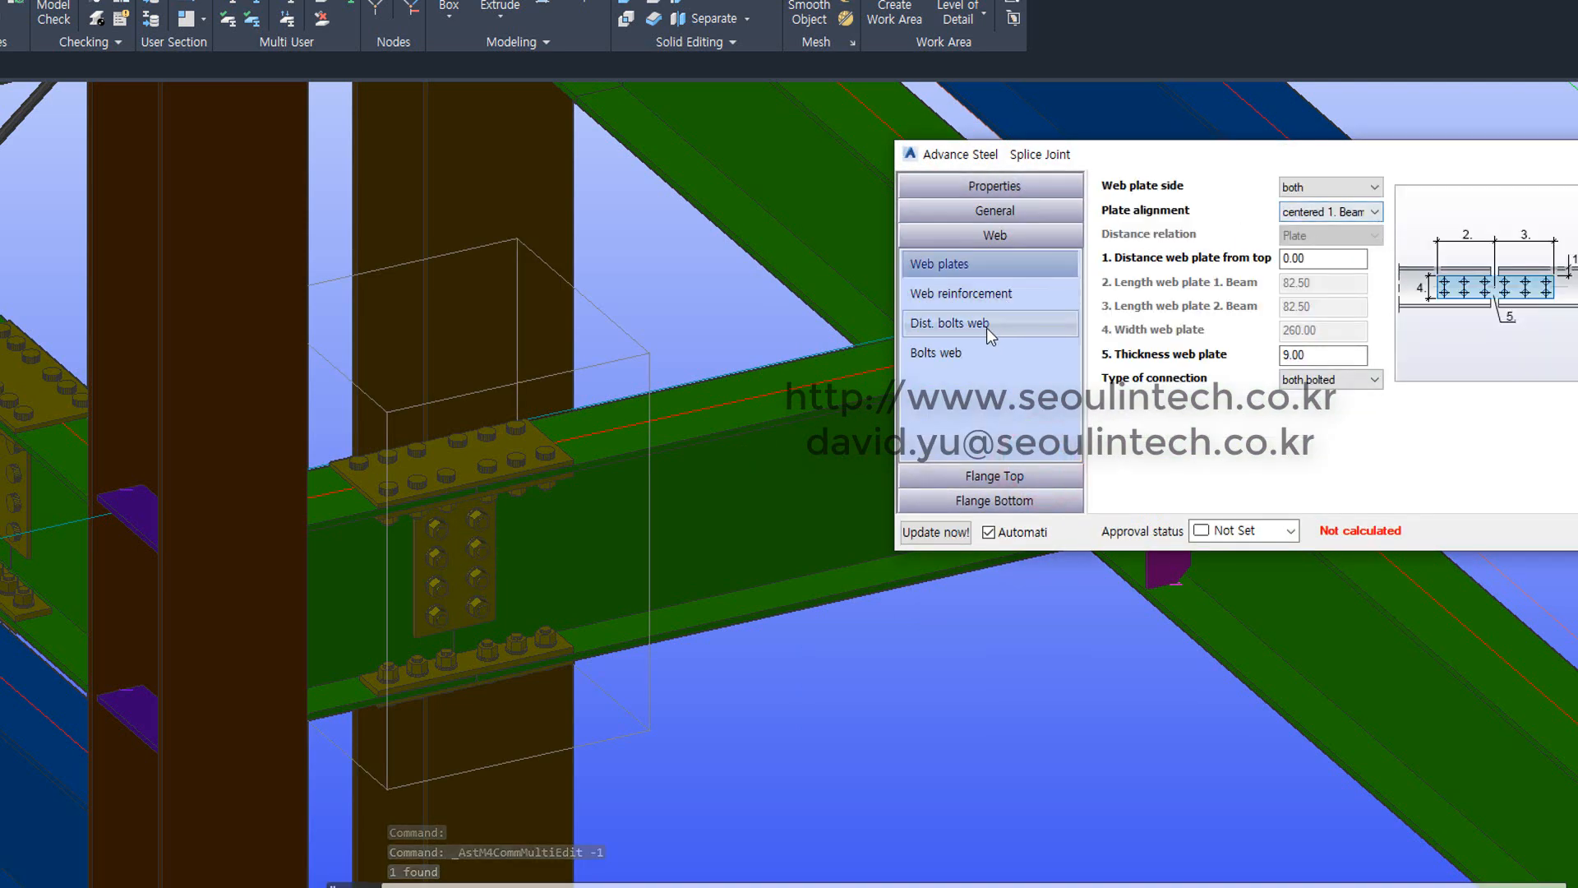
pyautogui.click(980, 475)
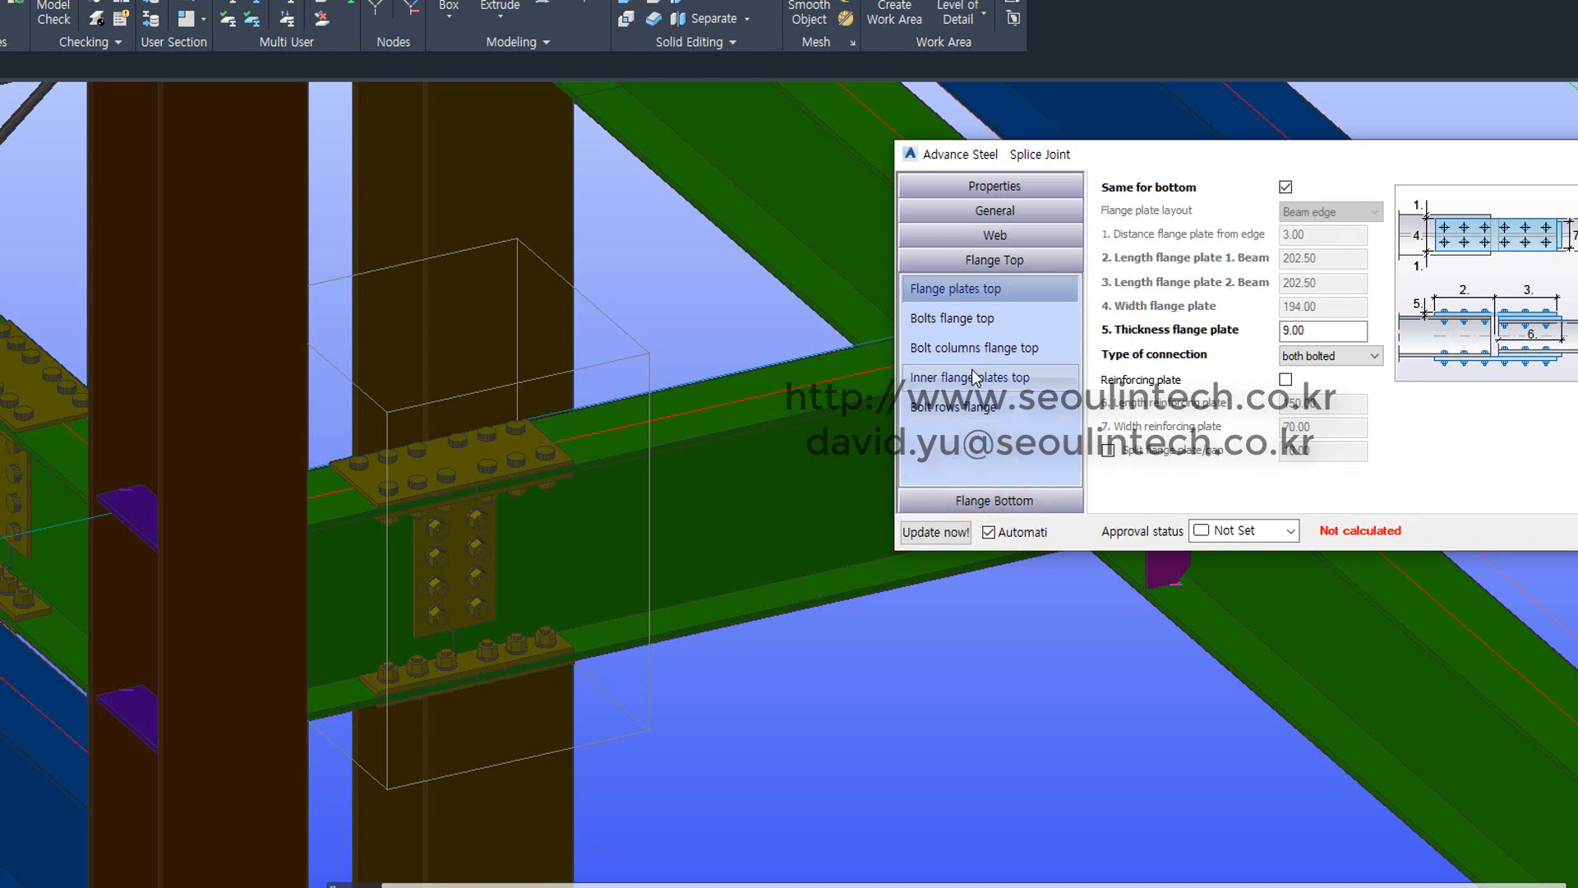
pyautogui.click(962, 319)
pyautogui.doubleClick(1289, 306)
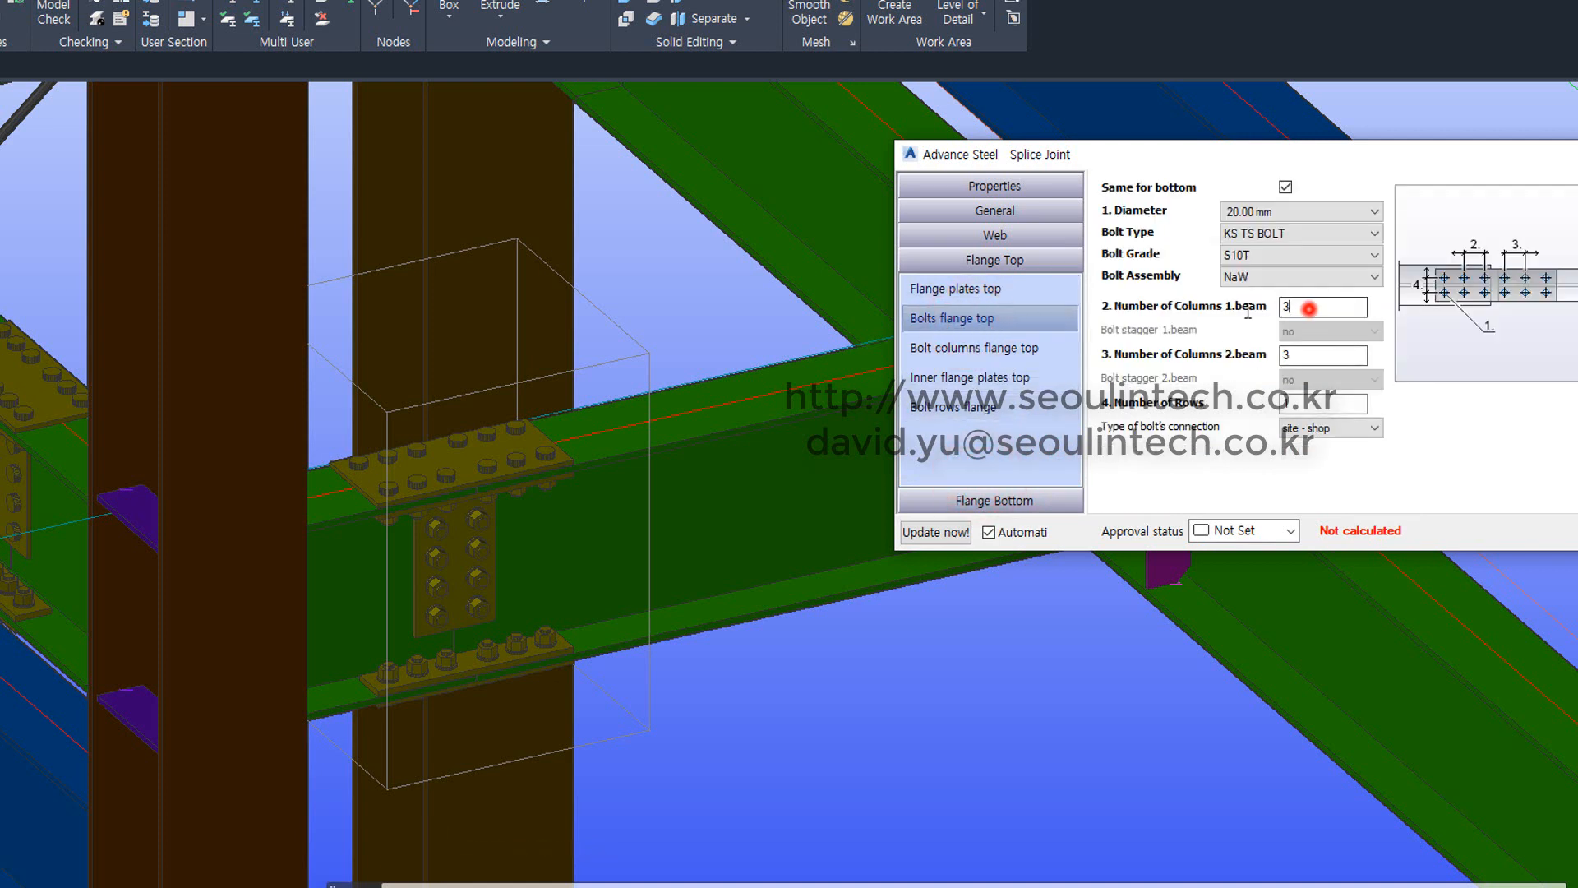
pyautogui.write('2')
pyautogui.doubleClick(1305, 355)
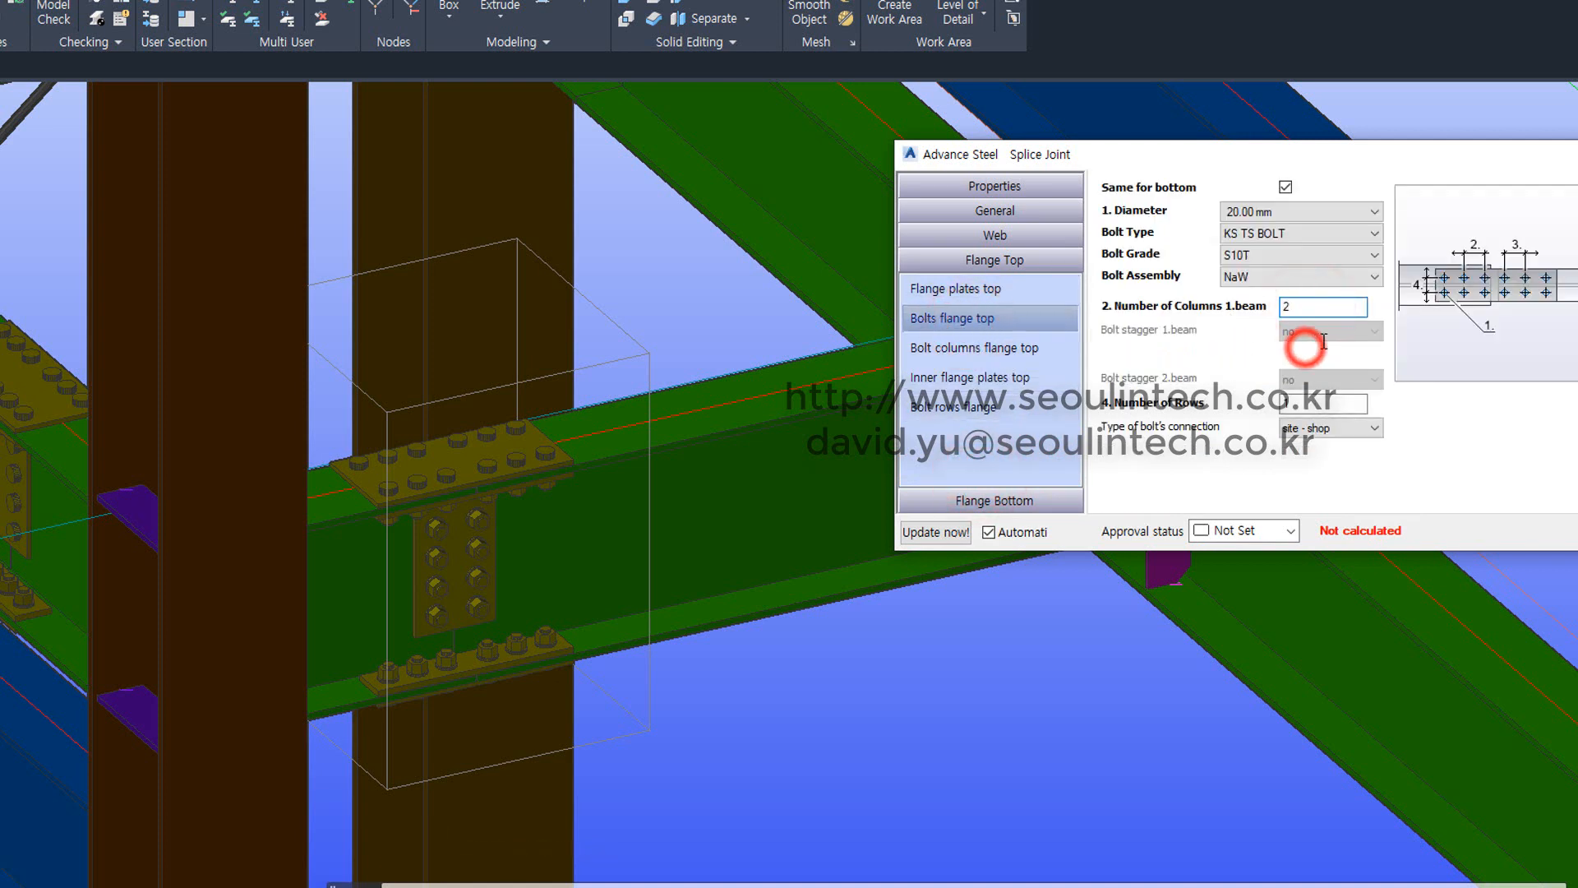
pyautogui.write('2')
pyautogui.click(1327, 309)
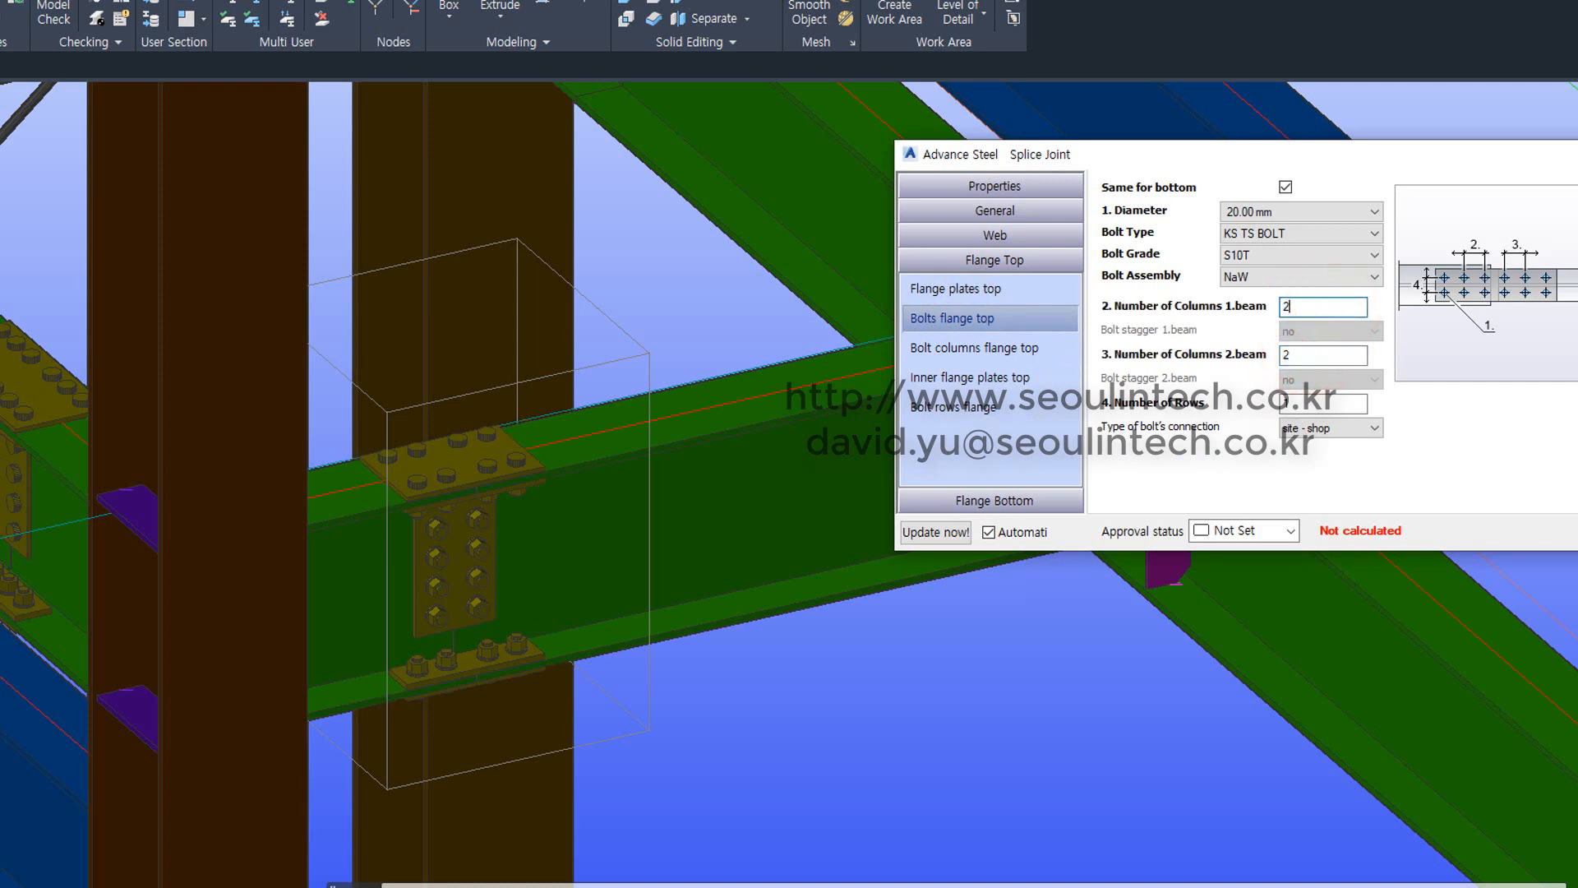
pyautogui.press('Escape')
# Step: Run CCO to transfer the edited splice's properties to the adjacent splice and the two splices at the beam's far column
pyautogui.moveTo(714, 632); pyautogui.dragTo(829, 656, button='middle')
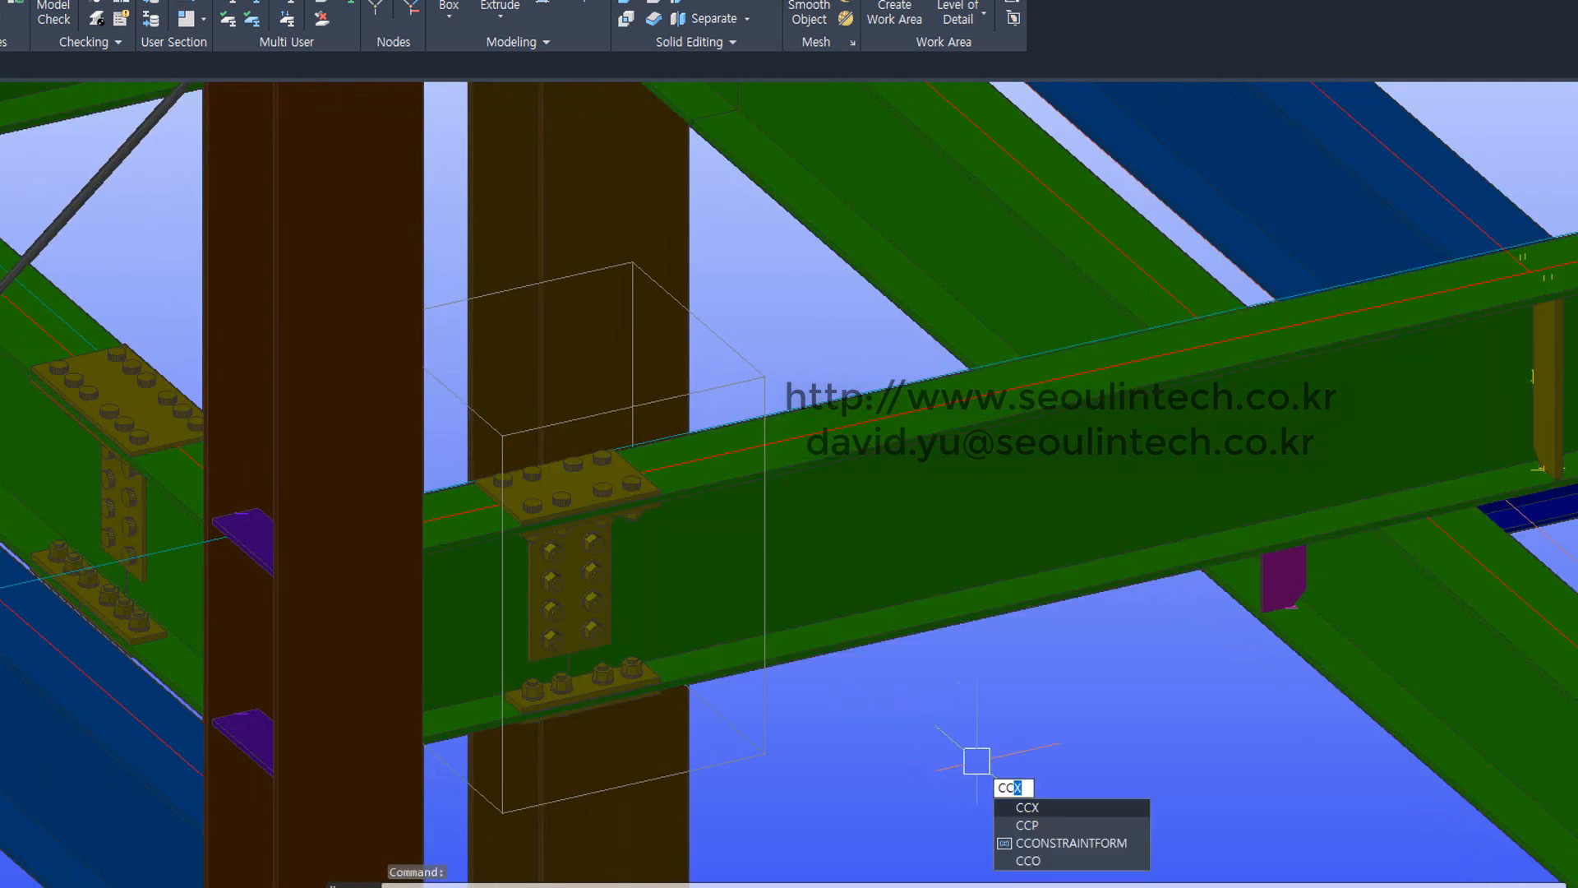
pyautogui.write('o')
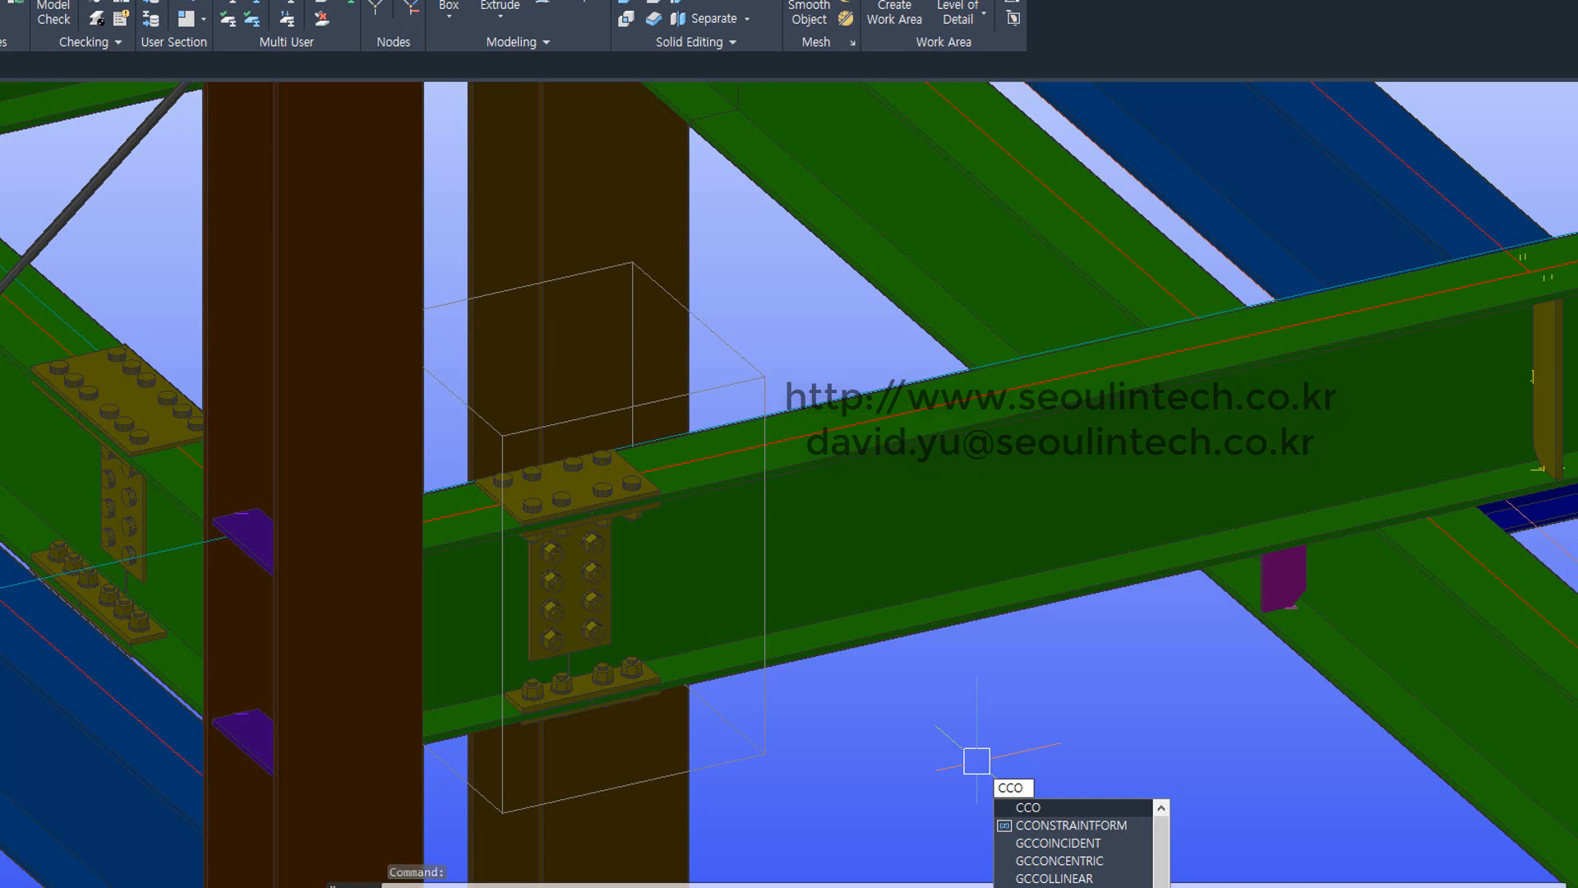
pyautogui.press('Return')
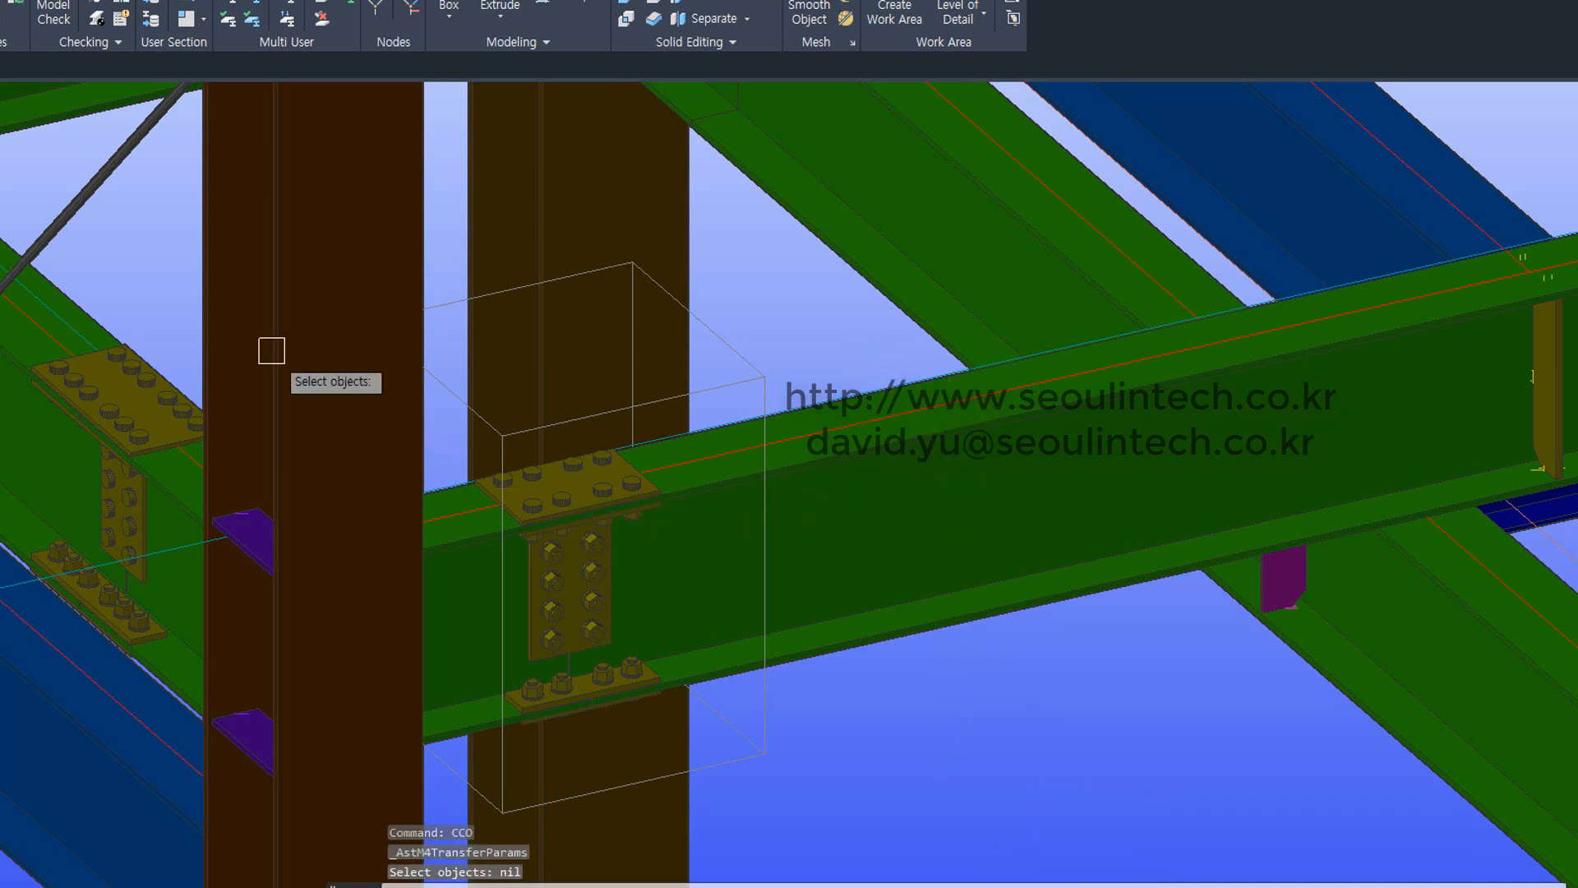
pyautogui.click(123, 362)
pyautogui.scroll(-5, 125, 362)
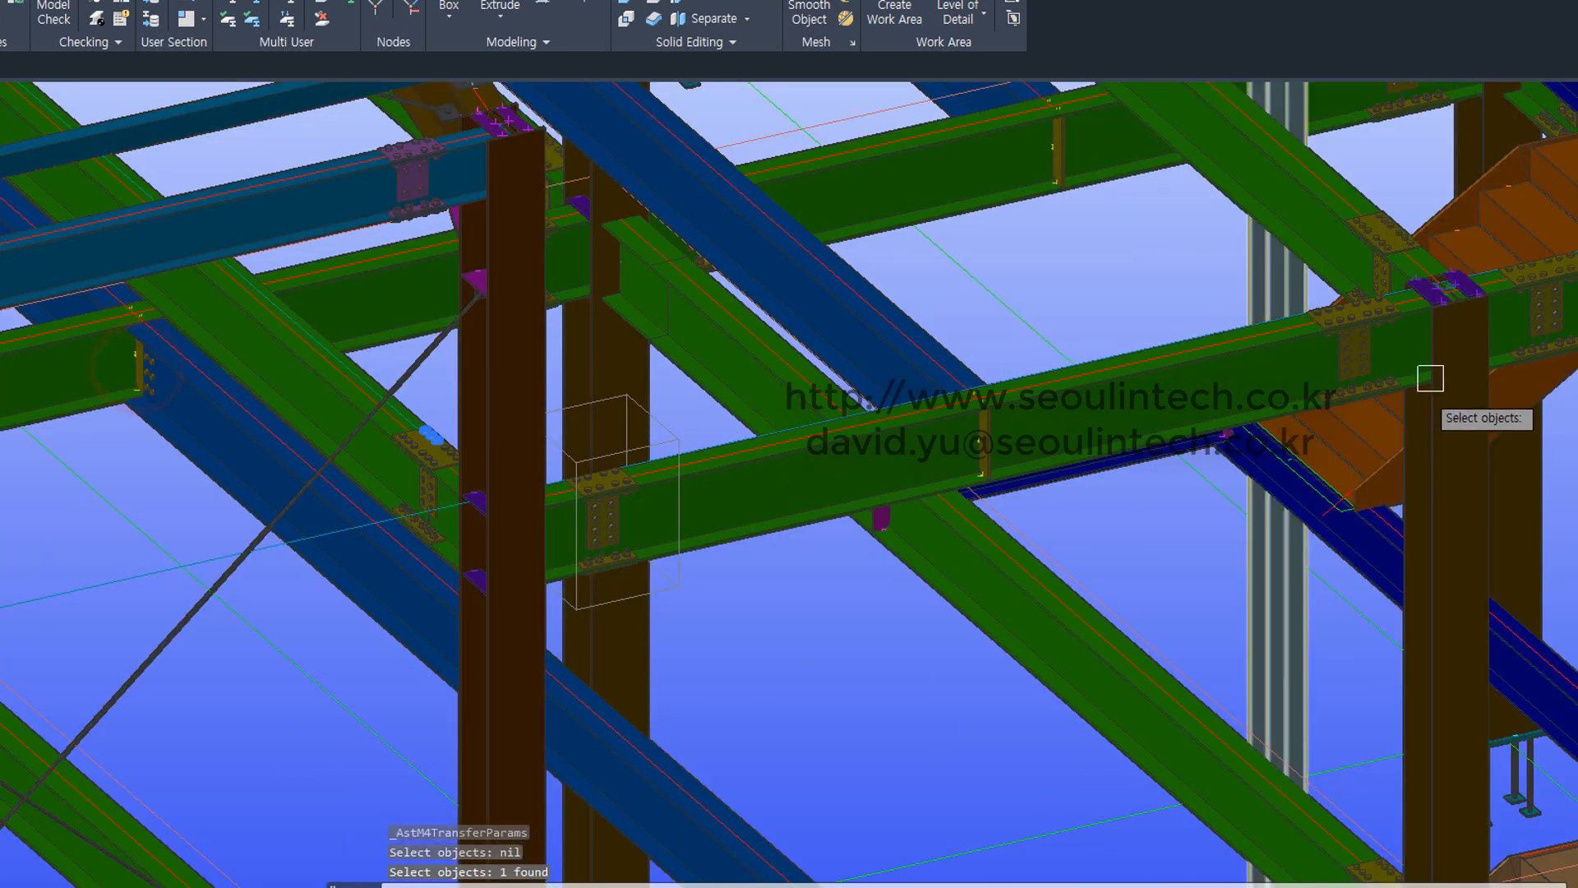
pyautogui.click(1348, 321)
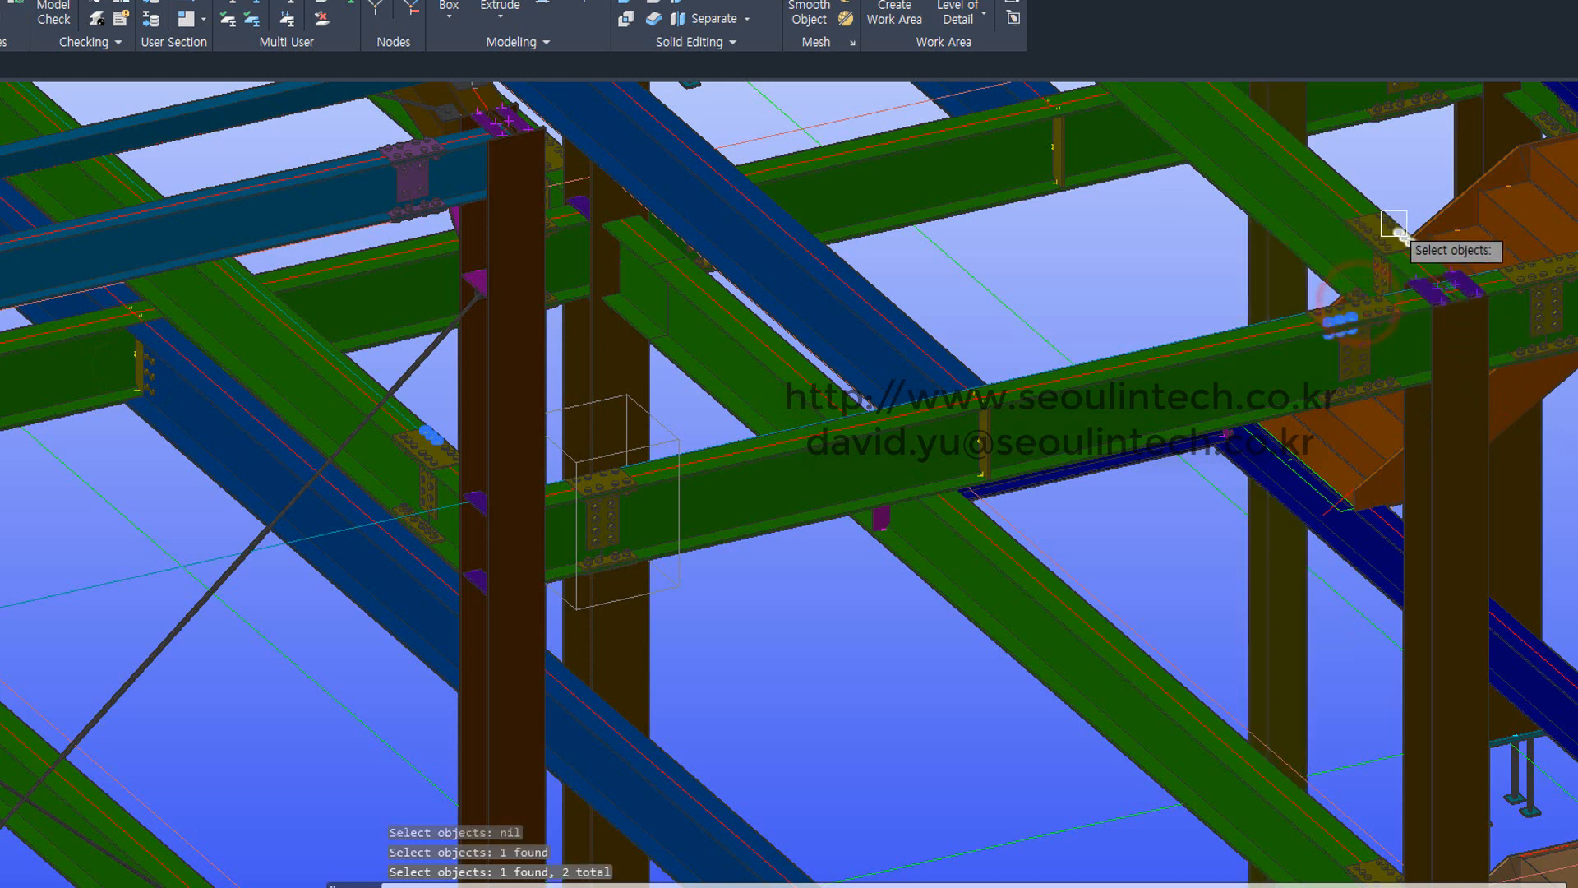
pyautogui.click(1394, 223)
pyautogui.scroll(3, 644, 469)
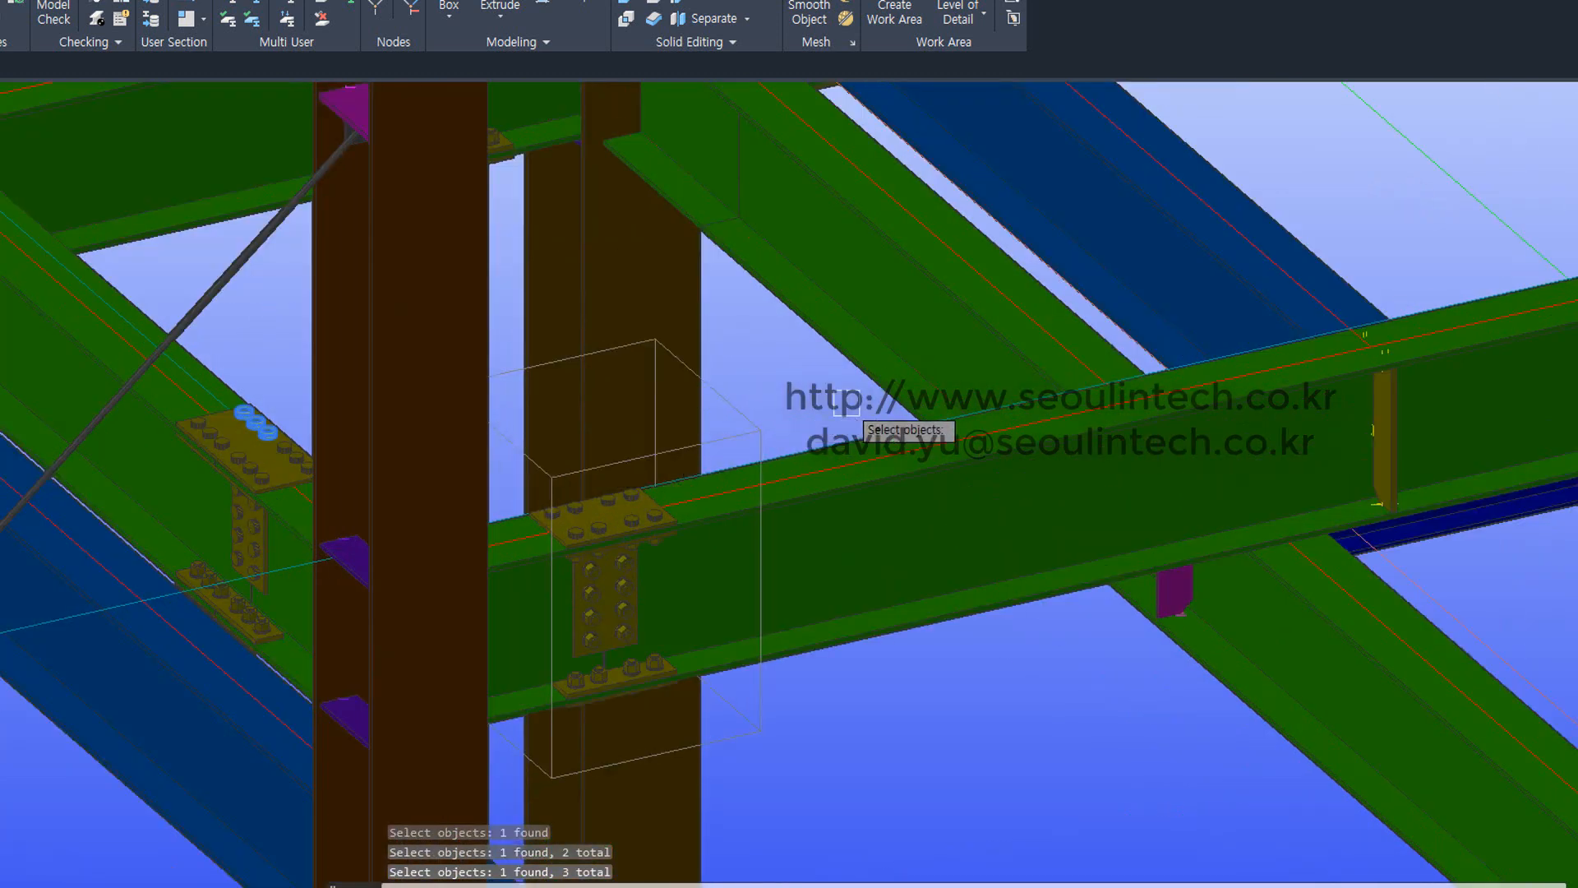
pyautogui.rightClick(742, 428)
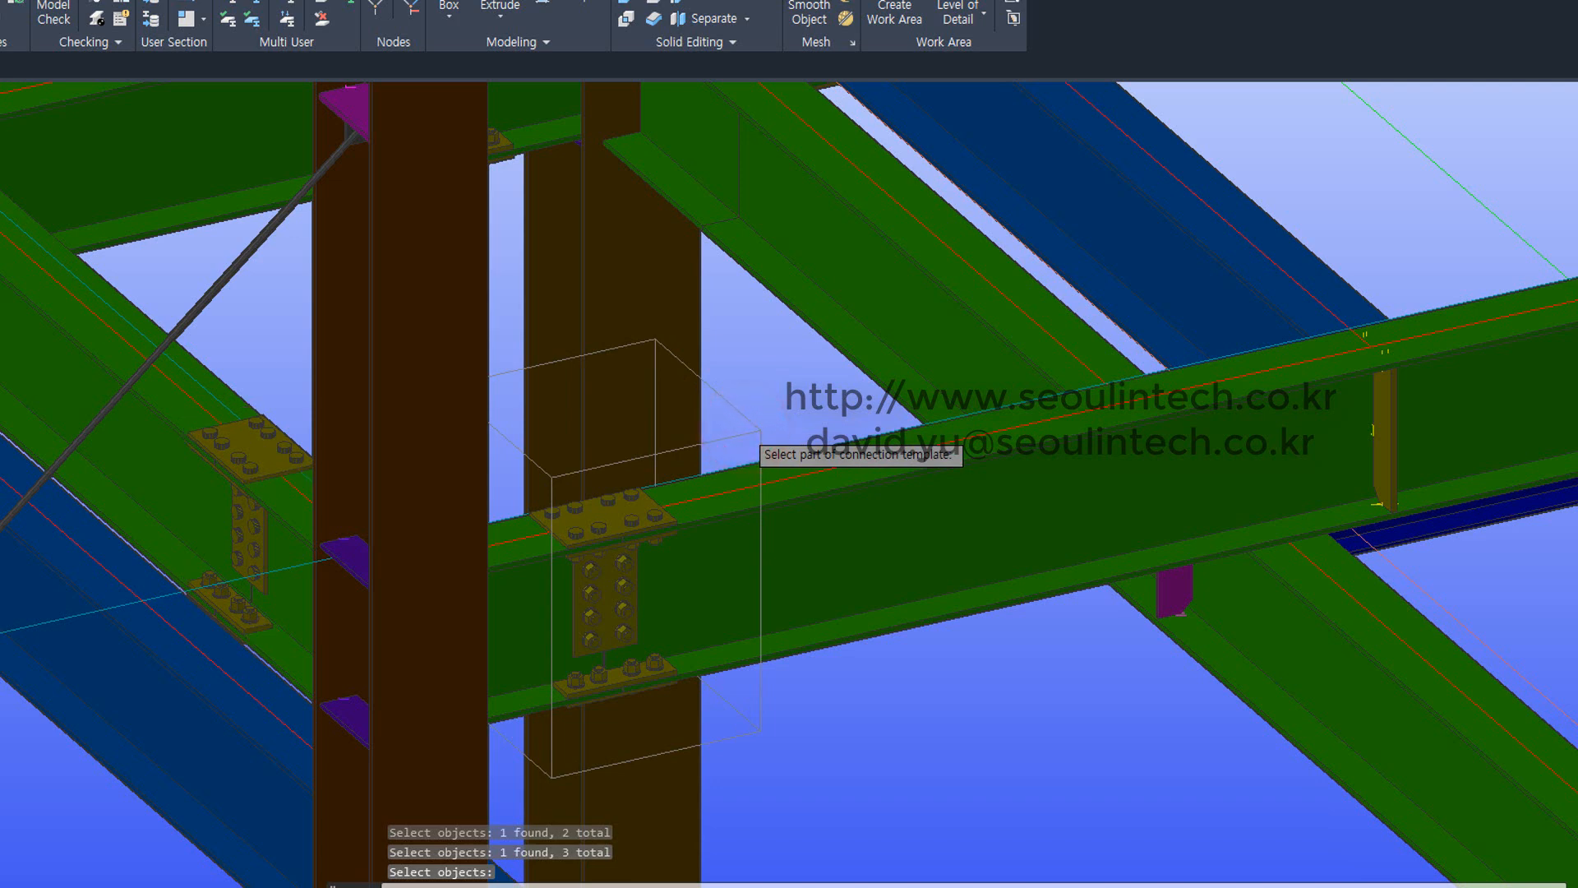
# Step: End the pending transfer and rerun CCO on the diagonal beam's splice at the far column, using the neighbouring two-column splice as template
pyautogui.scroll(2, 271, 468)
pyautogui.moveTo(1118, 516); pyautogui.dragTo(476, 609, button='middle')
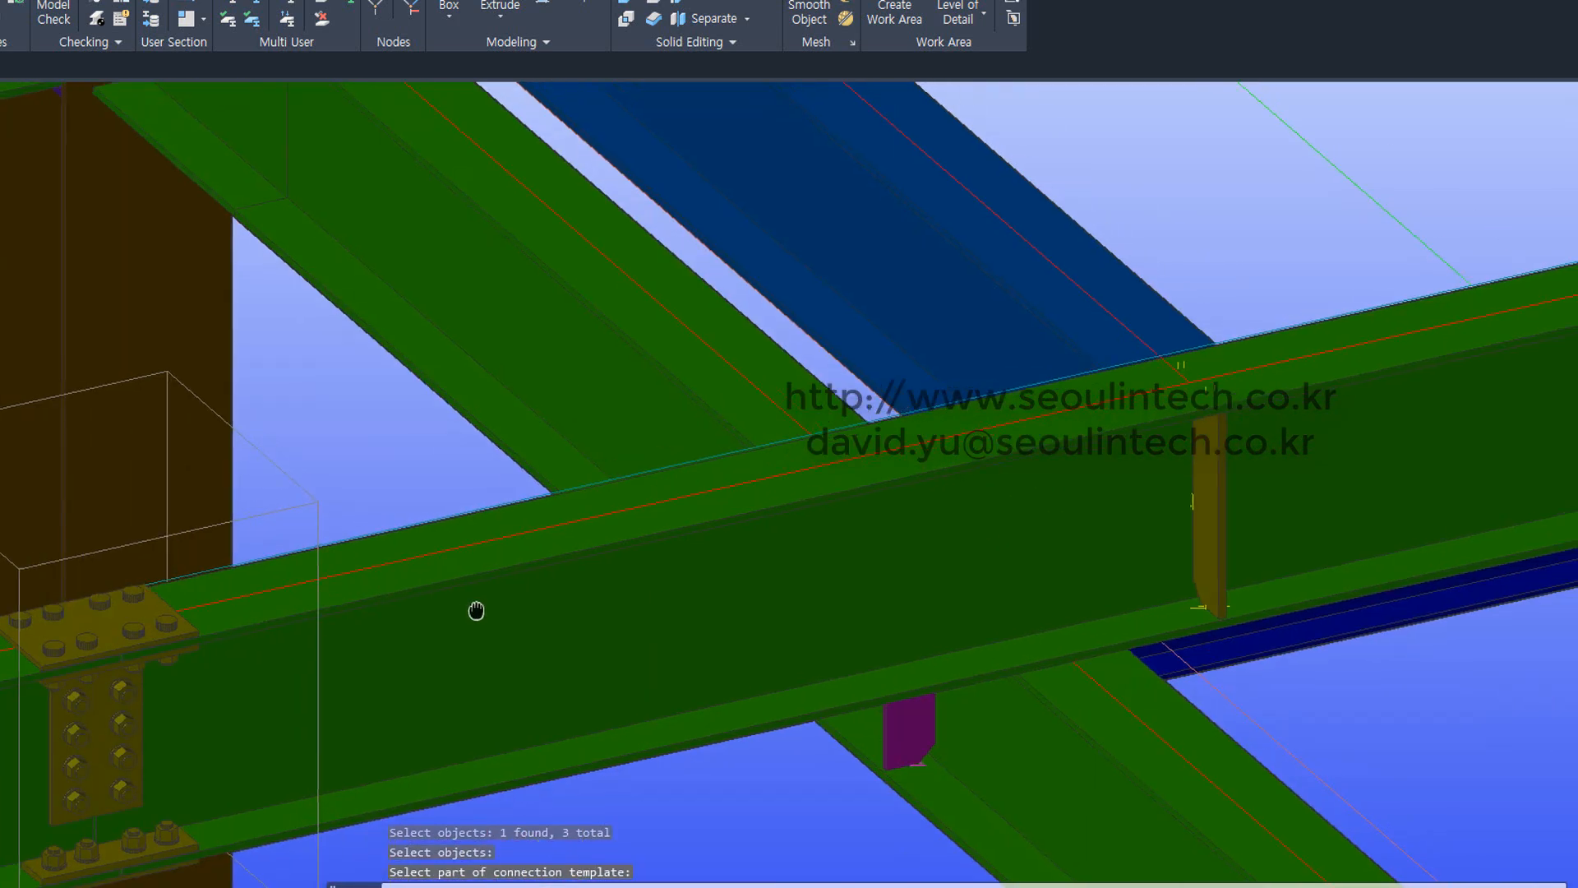
pyautogui.moveTo(1527, 531); pyautogui.dragTo(888, 658, button='middle')
pyautogui.moveTo(1479, 477); pyautogui.dragTo(1031, 688, button='middle')
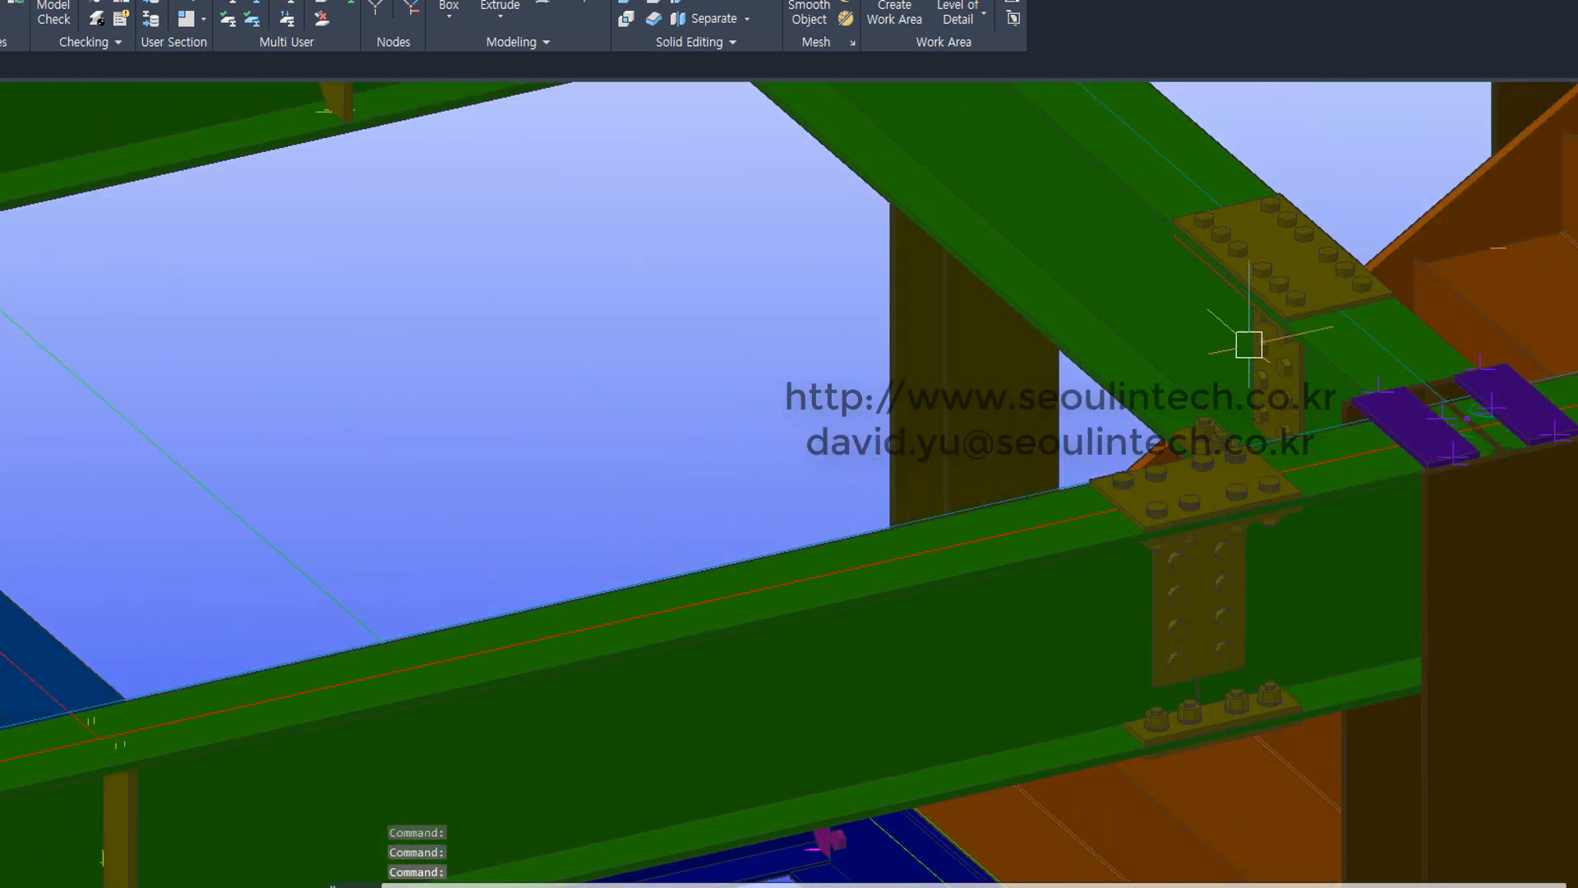
pyautogui.scroll(-3, 1235, 362)
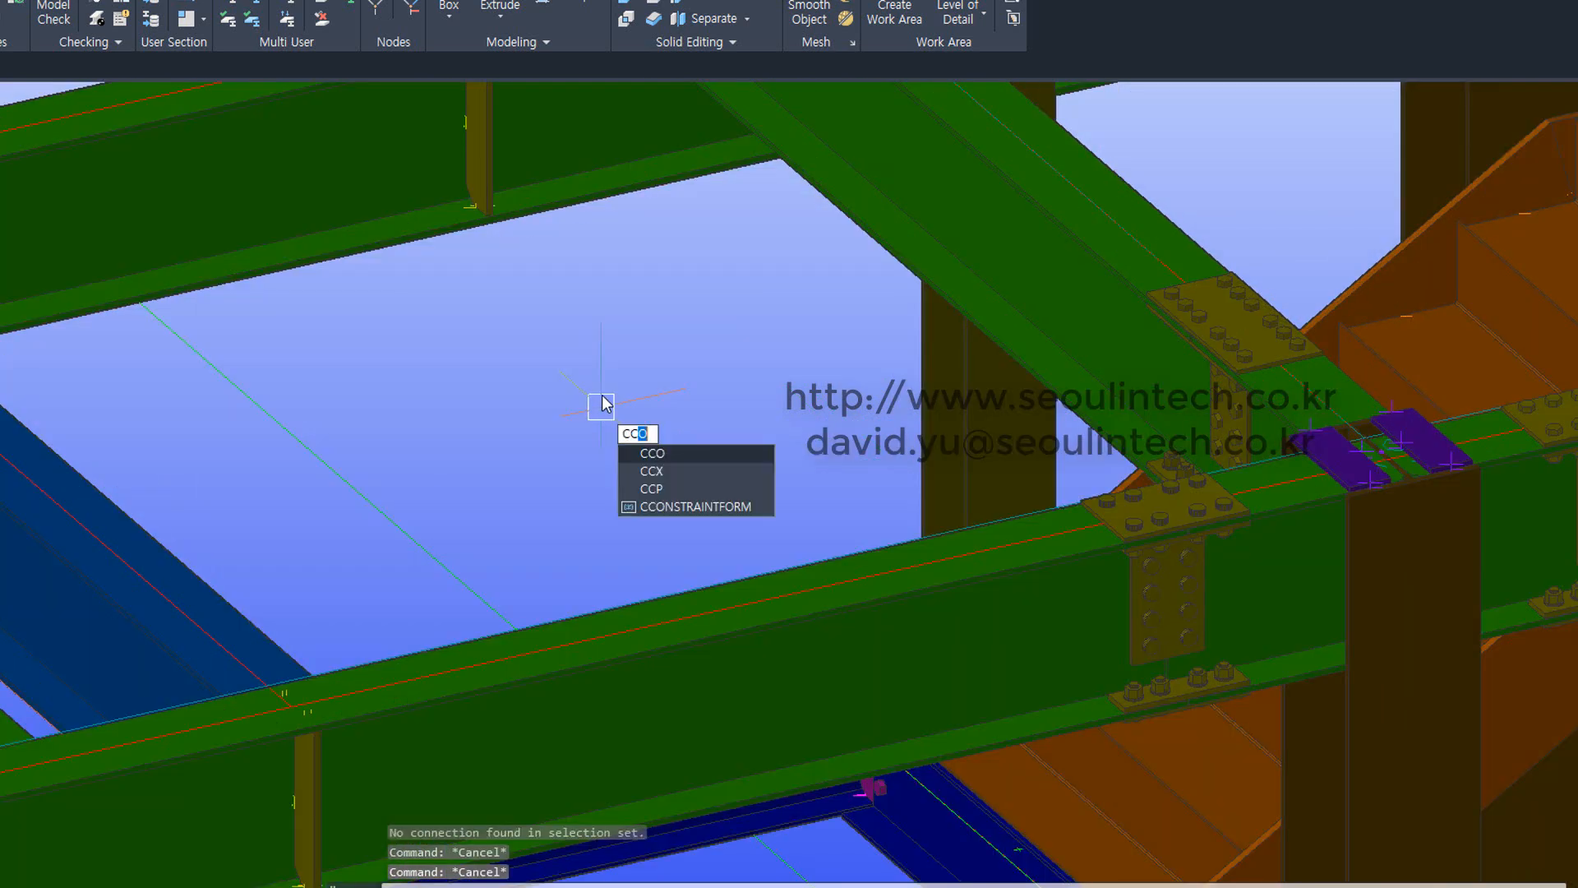
pyautogui.write('o')
pyautogui.press('Return')
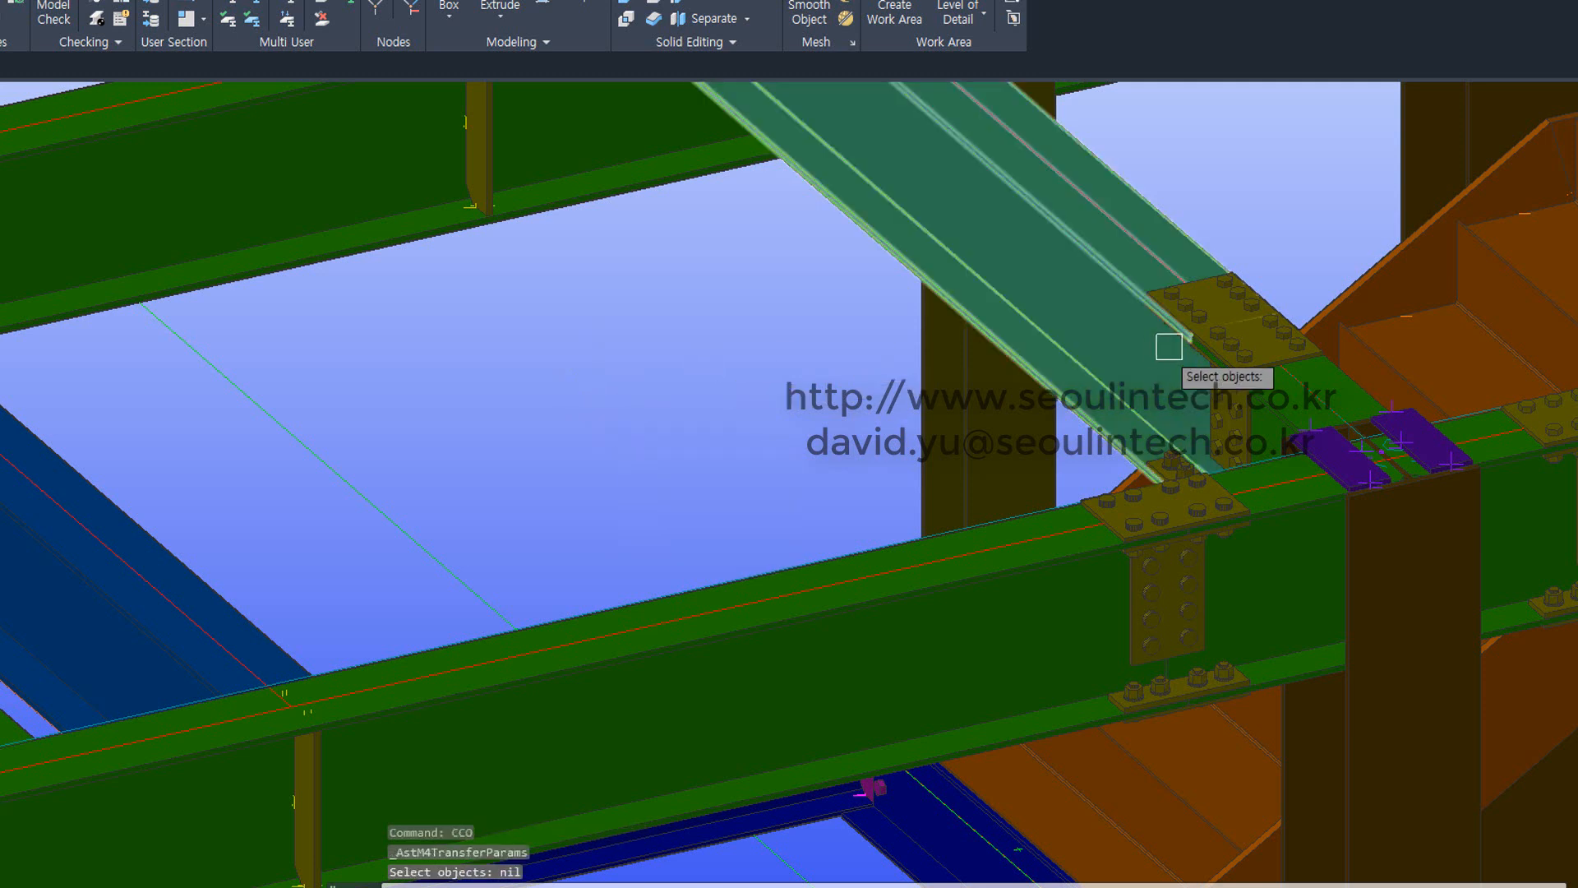
pyautogui.click(1227, 309)
pyautogui.press('Return')
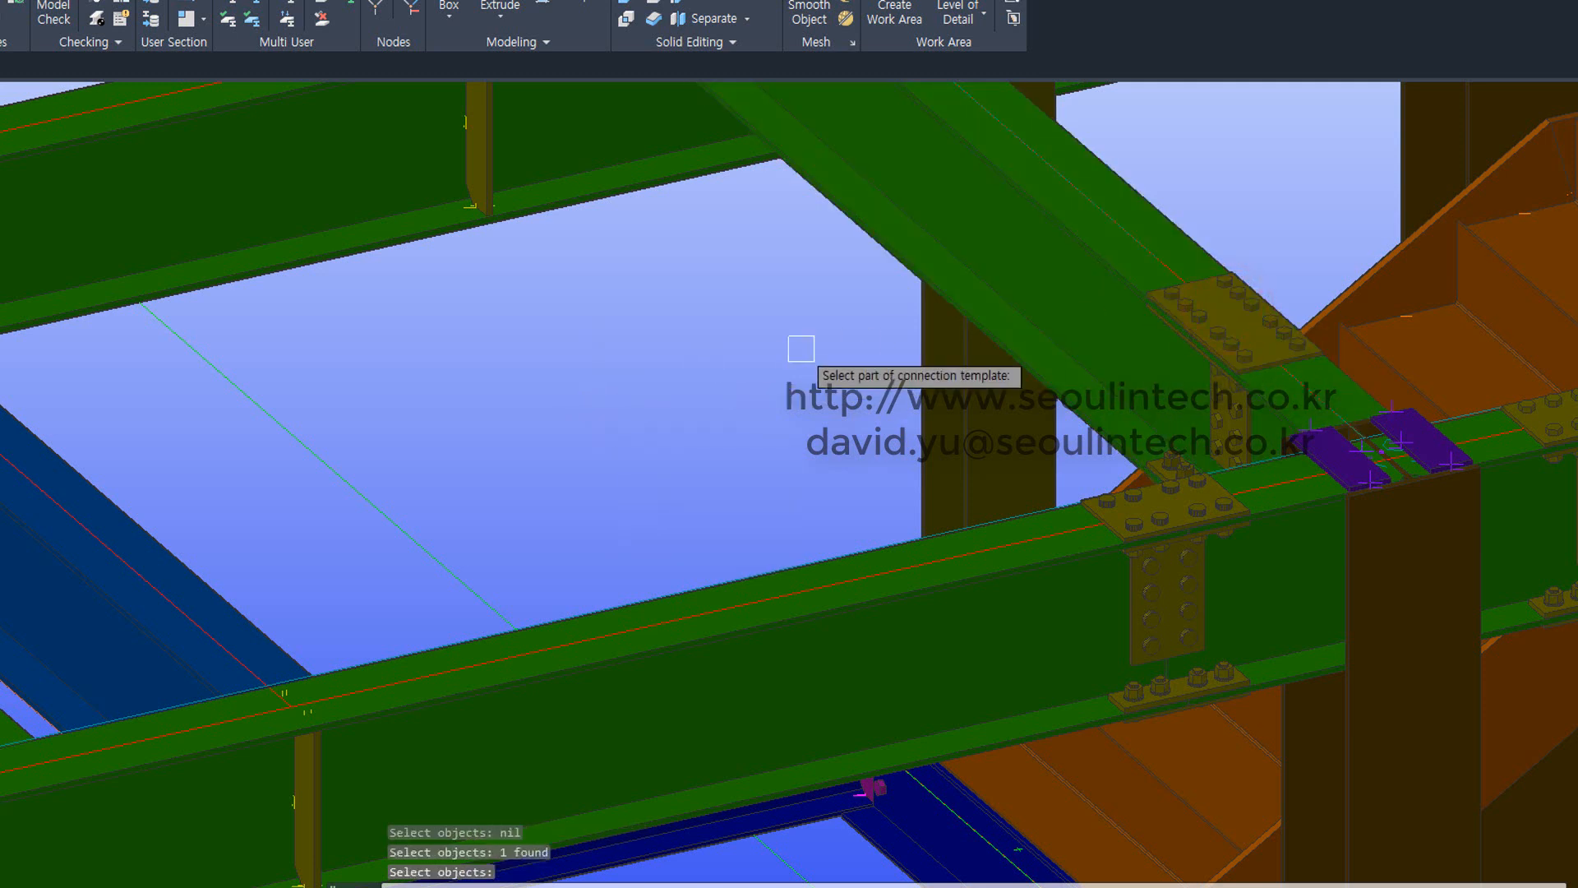
pyautogui.click(1203, 504)
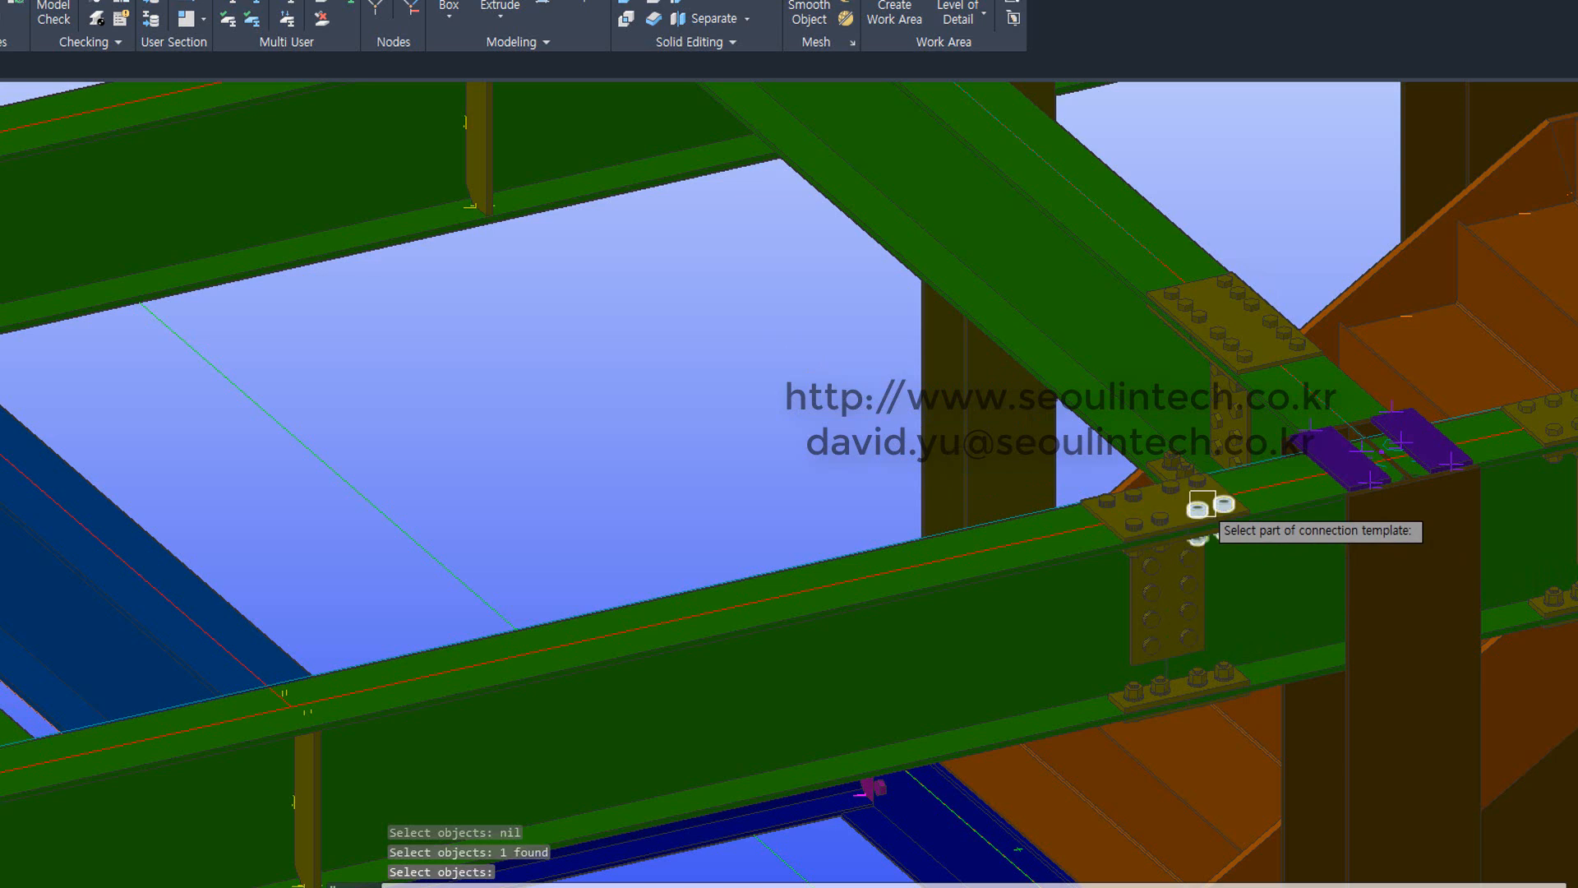
pyautogui.scroll(-3, 1233, 366)
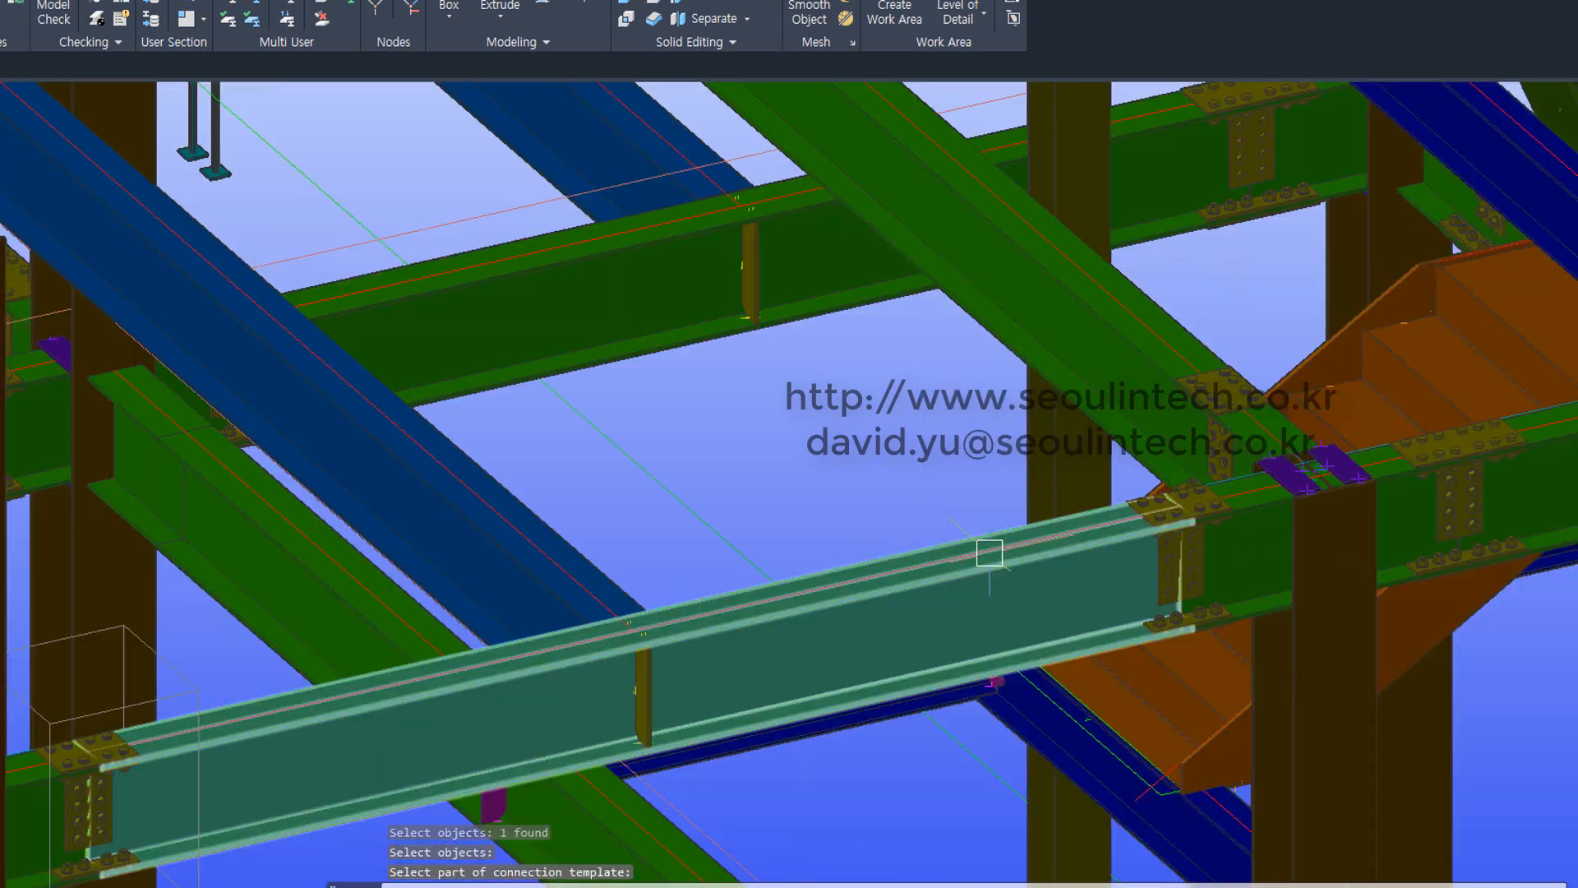
# Step: Use CCO to transfer the properties of the three-column splice beyond the far column to the four splices at both columns
pyautogui.scroll(5, 1067, 472)
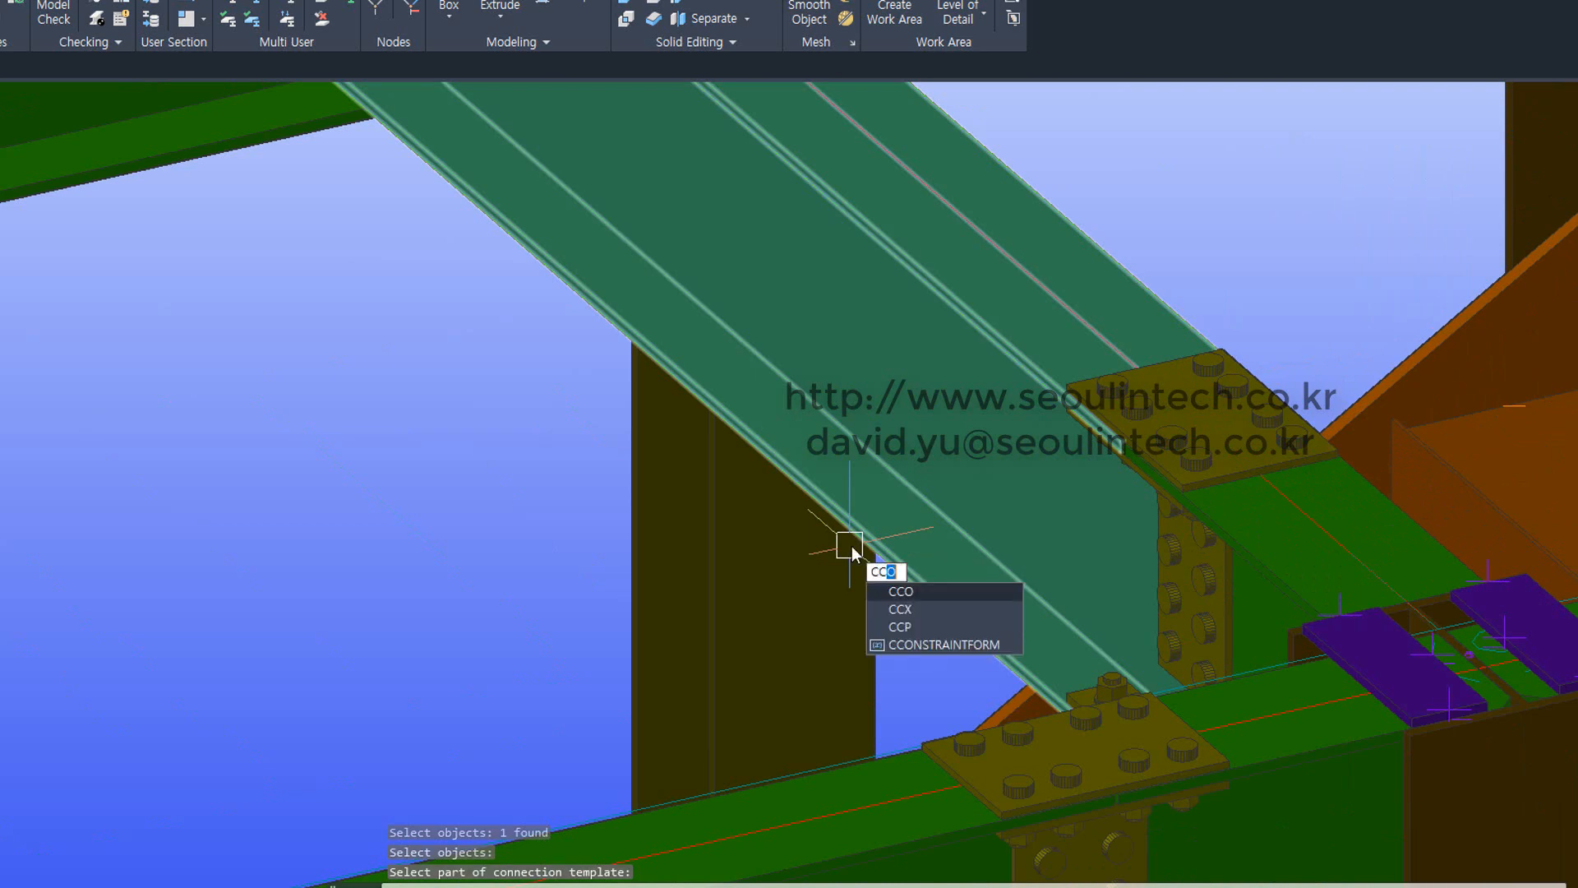
pyautogui.write('o')
pyautogui.press('Return')
pyautogui.scroll(-6, 1145, 689)
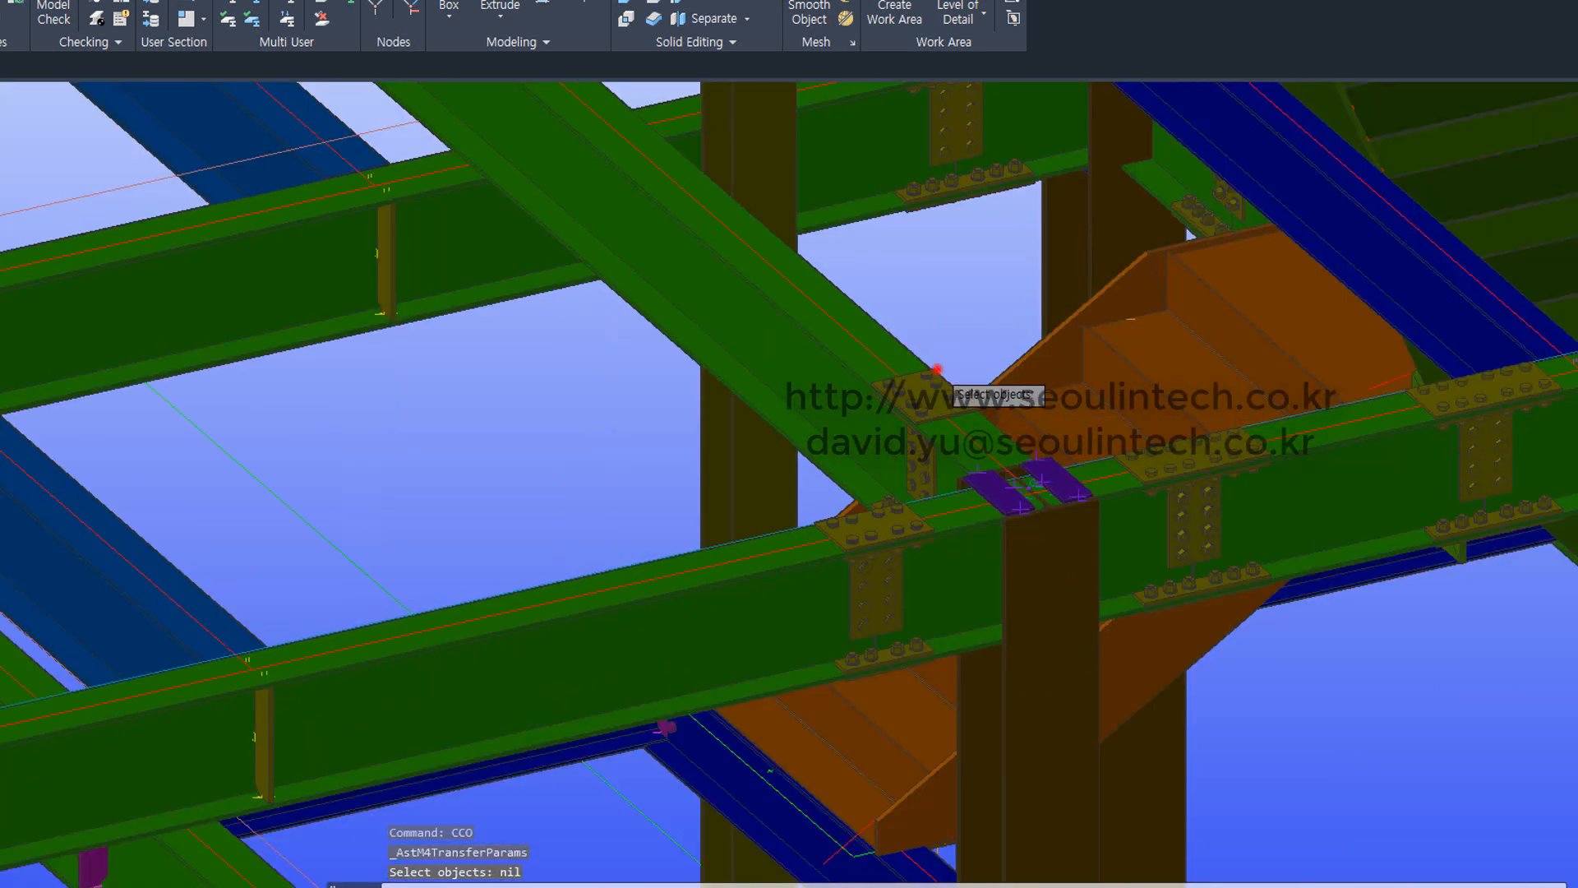
pyautogui.click(937, 370)
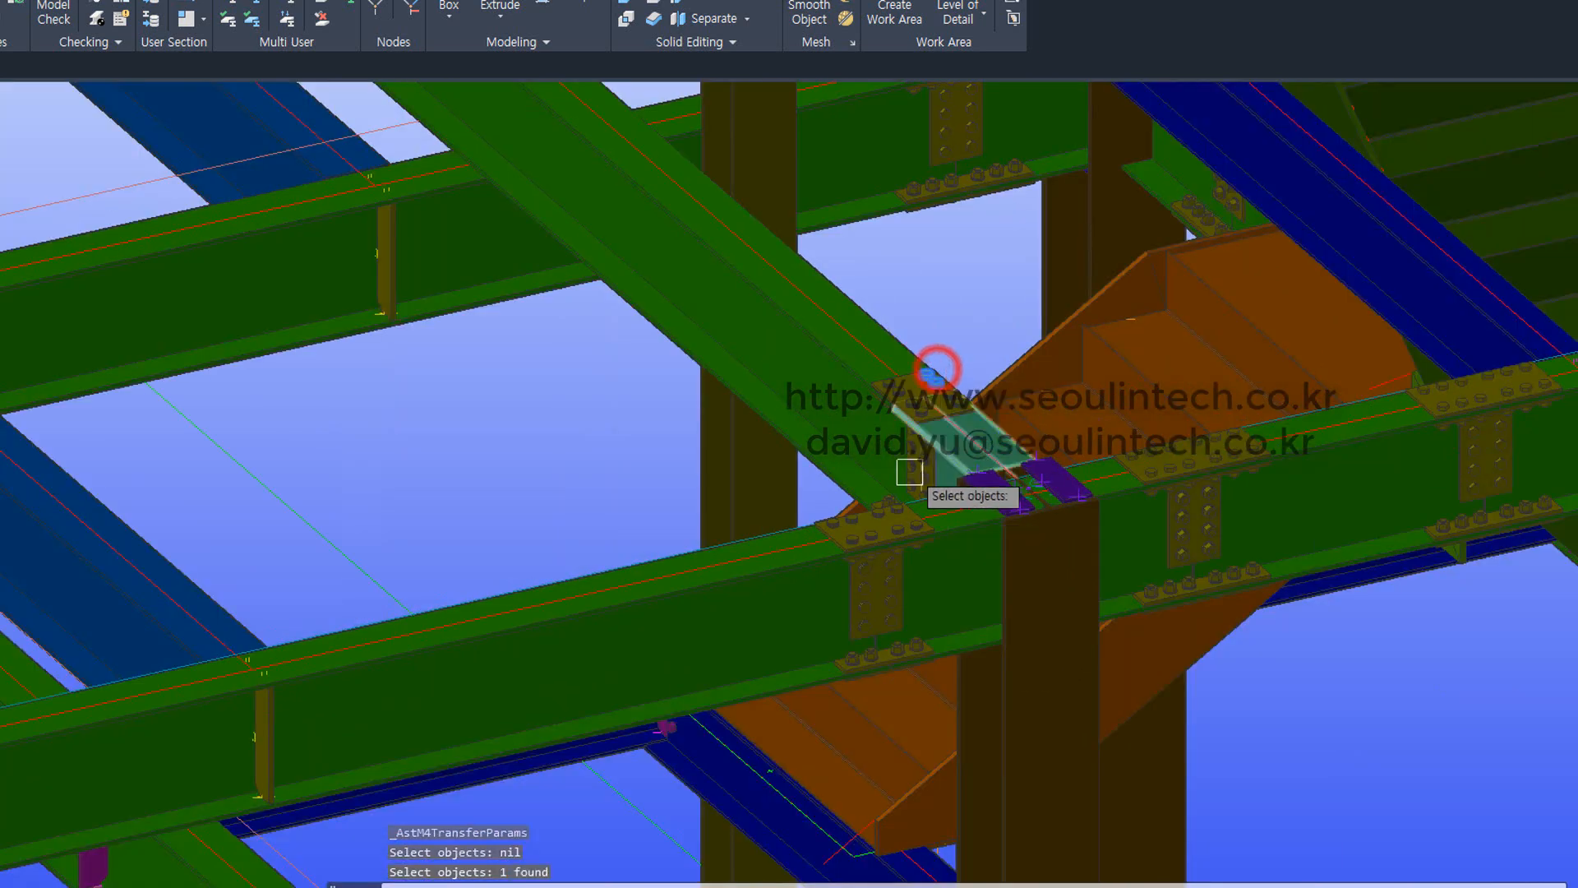
pyautogui.click(888, 519)
pyautogui.moveTo(469, 703); pyautogui.dragTo(468, 698, button='middle')
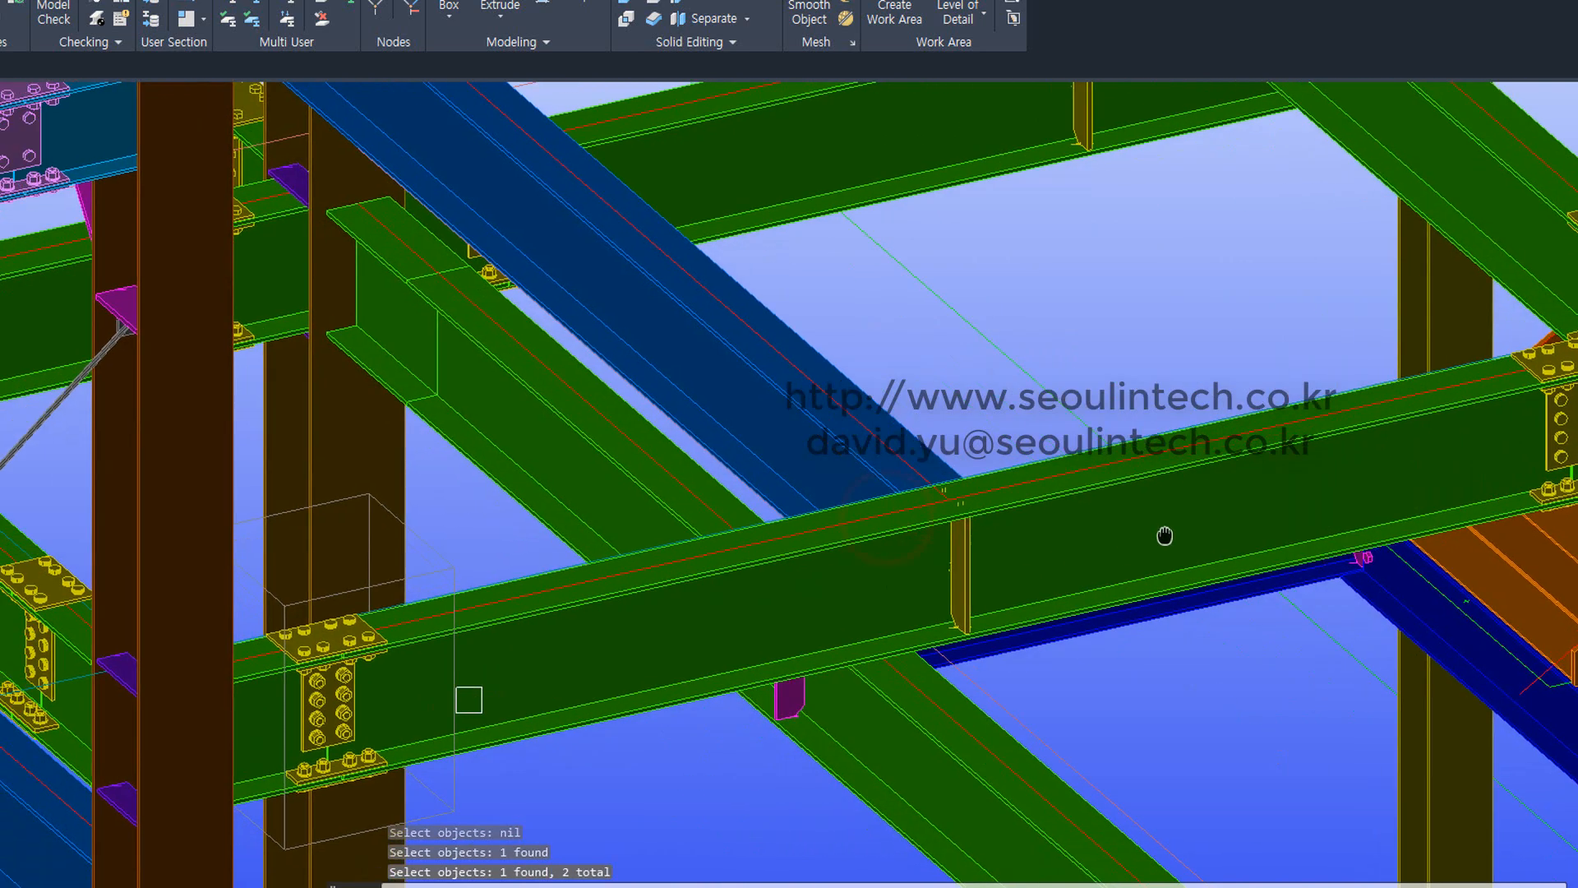
pyautogui.scroll(4, 402, 644)
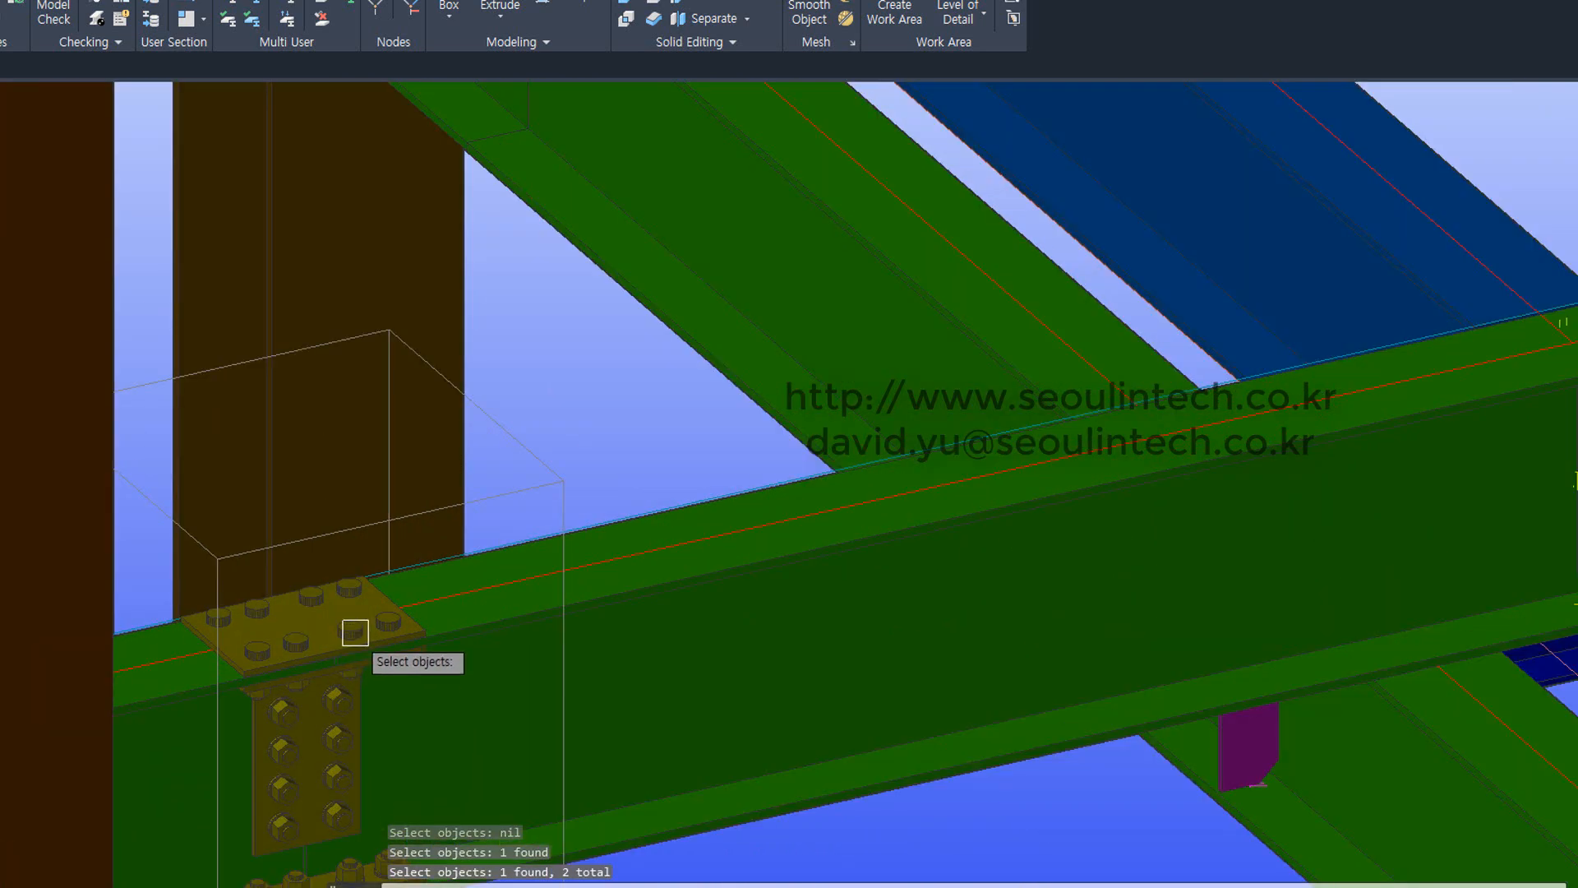
pyautogui.click(353, 527)
pyautogui.moveTo(310, 697); pyautogui.dragTo(928, 667, button='middle')
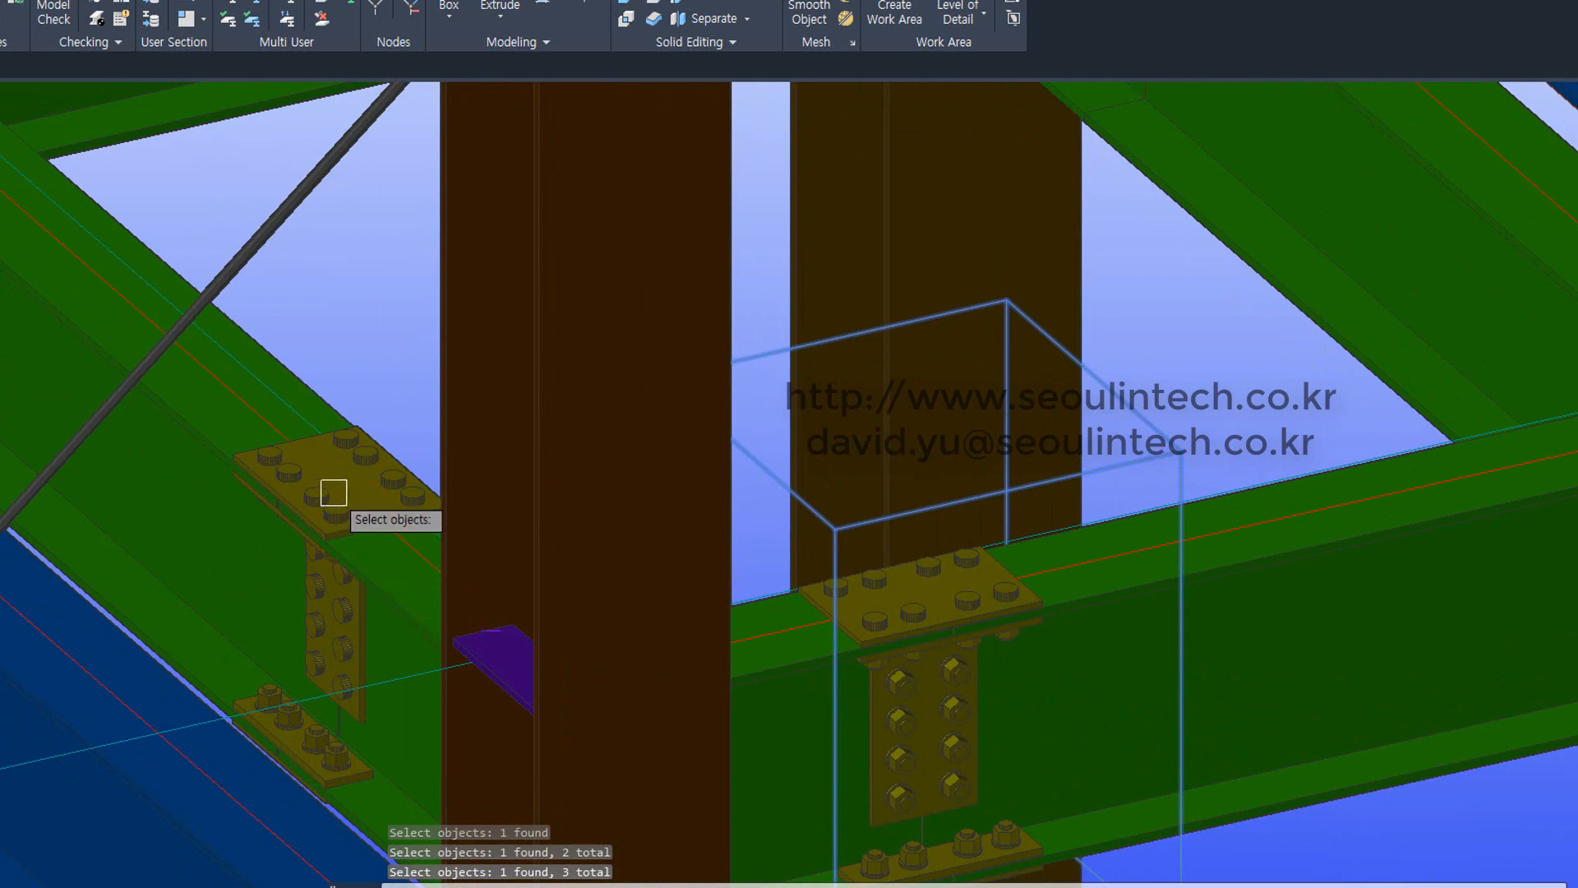
pyautogui.click(333, 493)
pyautogui.scroll(-4, 333, 526)
pyautogui.moveTo(1246, 630); pyautogui.dragTo(803, 677, button='middle')
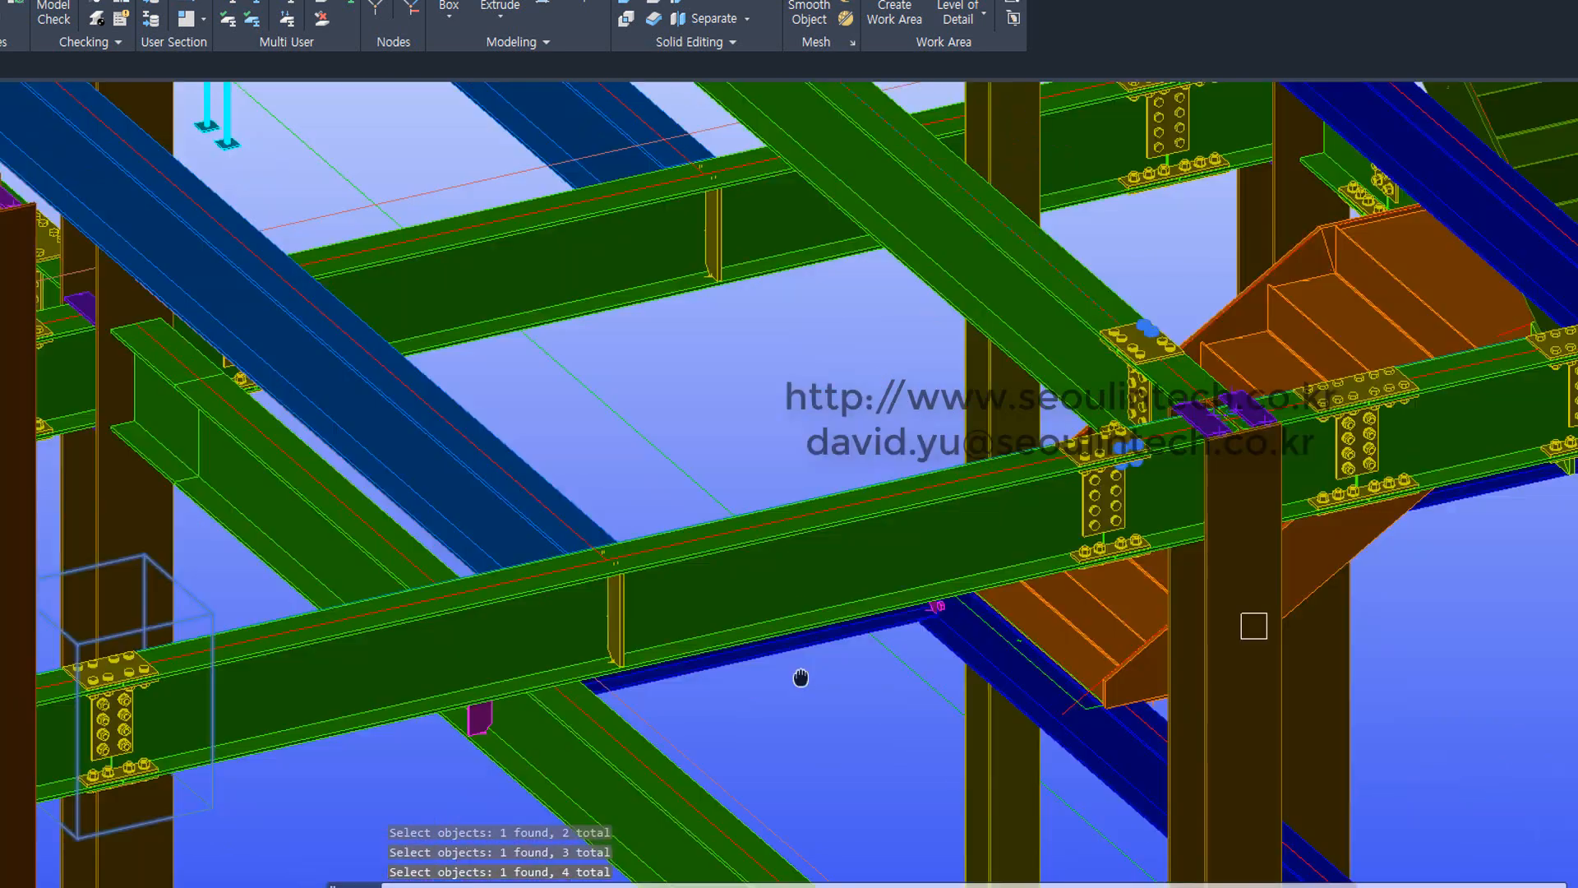
pyautogui.scroll(6, 891, 606)
pyautogui.press('Return')
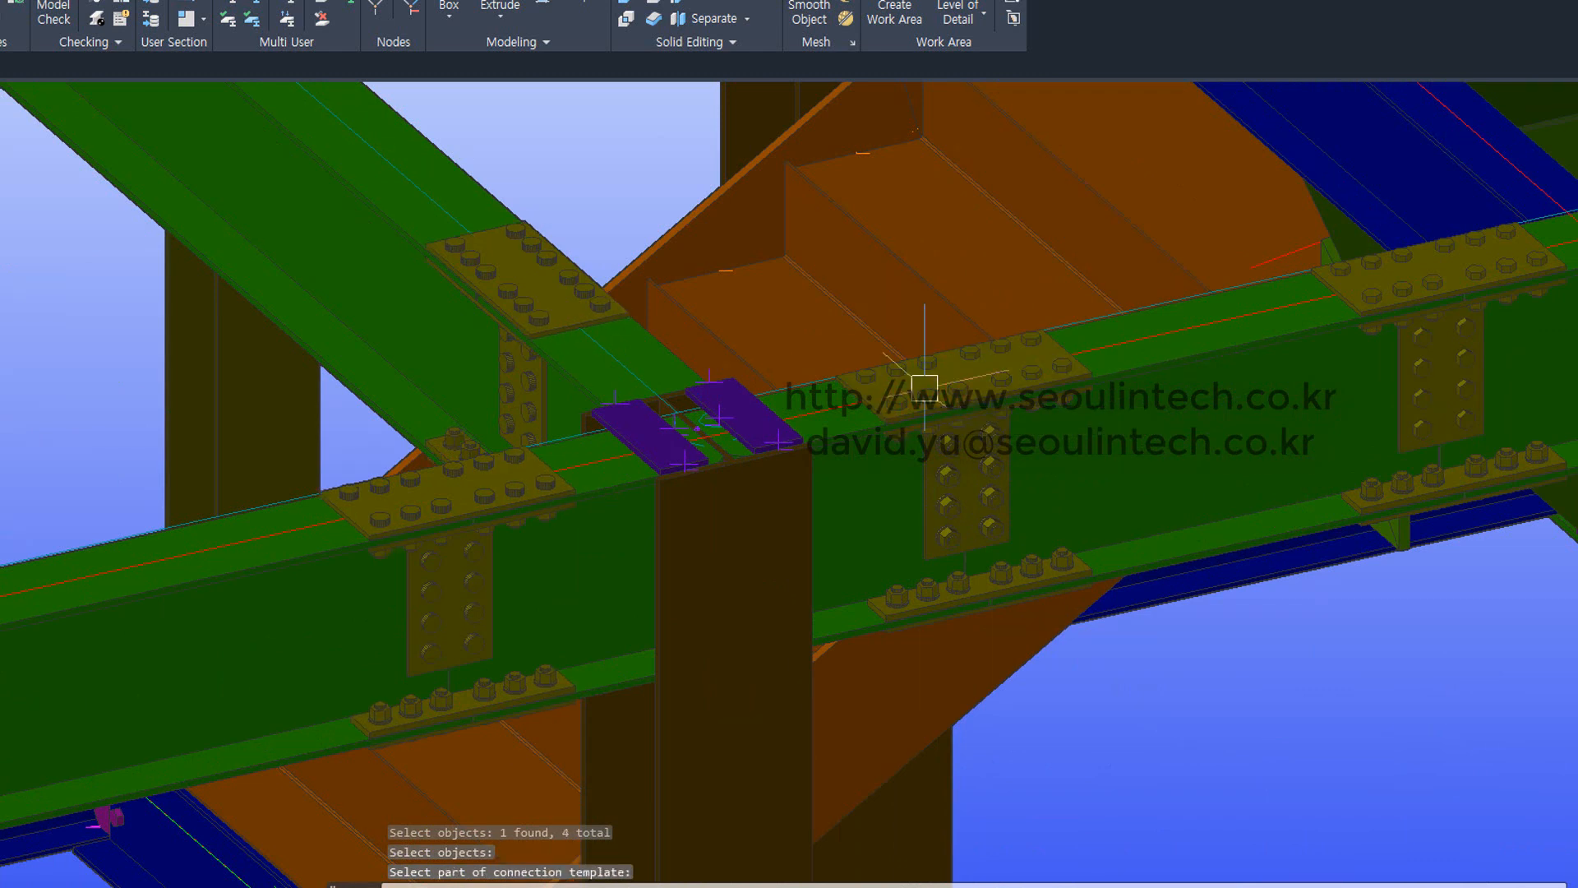
pyautogui.scroll(-2, 458, 500)
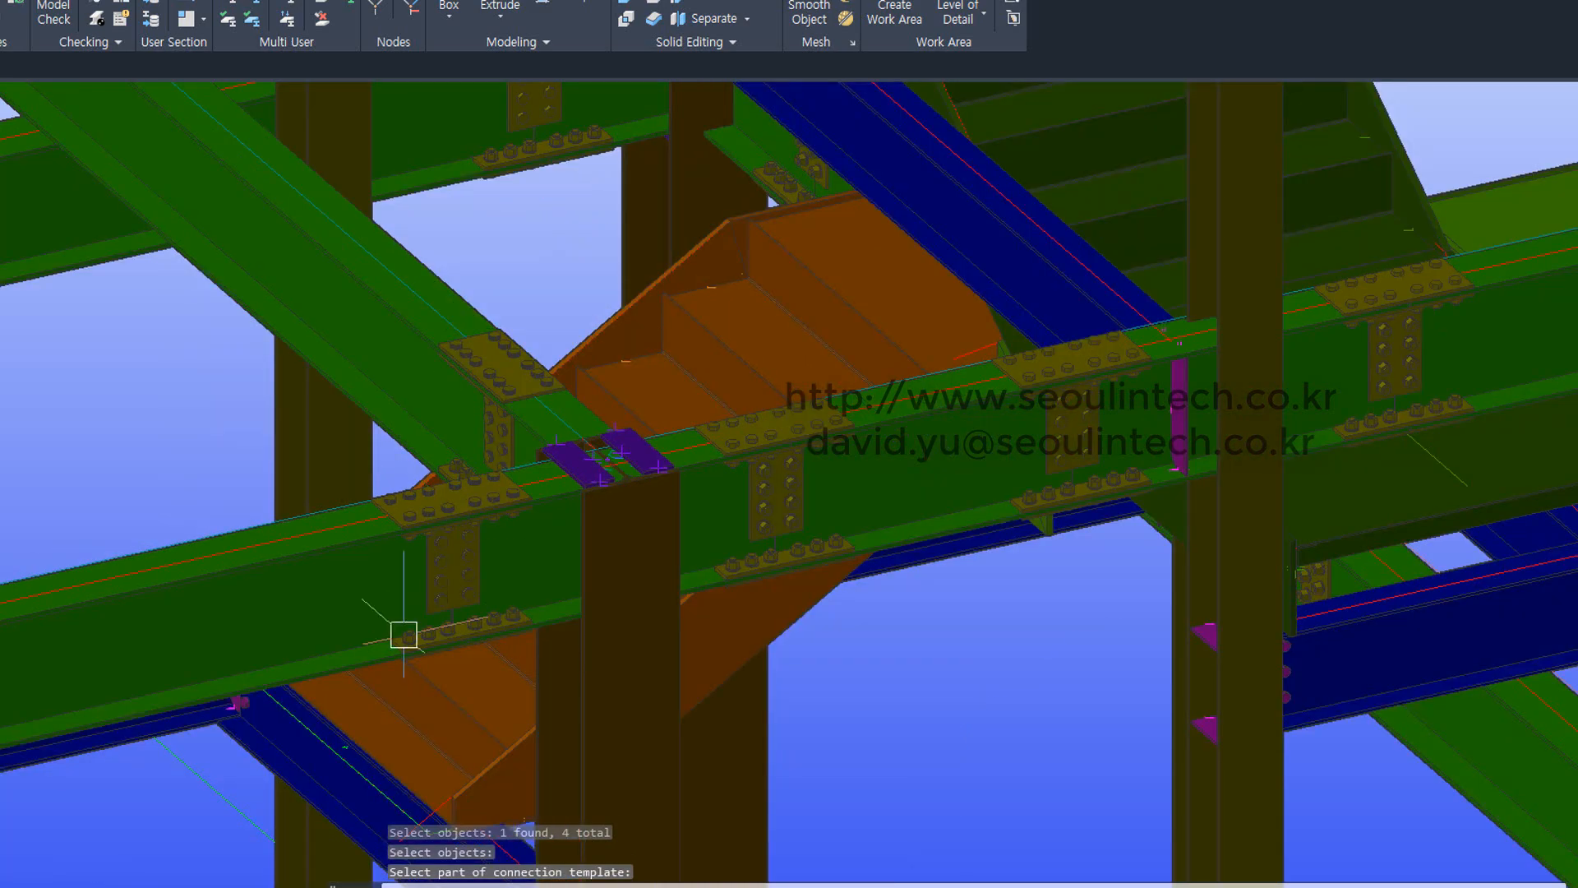
pyautogui.moveTo(402, 635); pyautogui.dragTo(1069, 532, button='middle')
pyautogui.moveTo(280, 640); pyautogui.dragTo(1154, 555, button='middle')
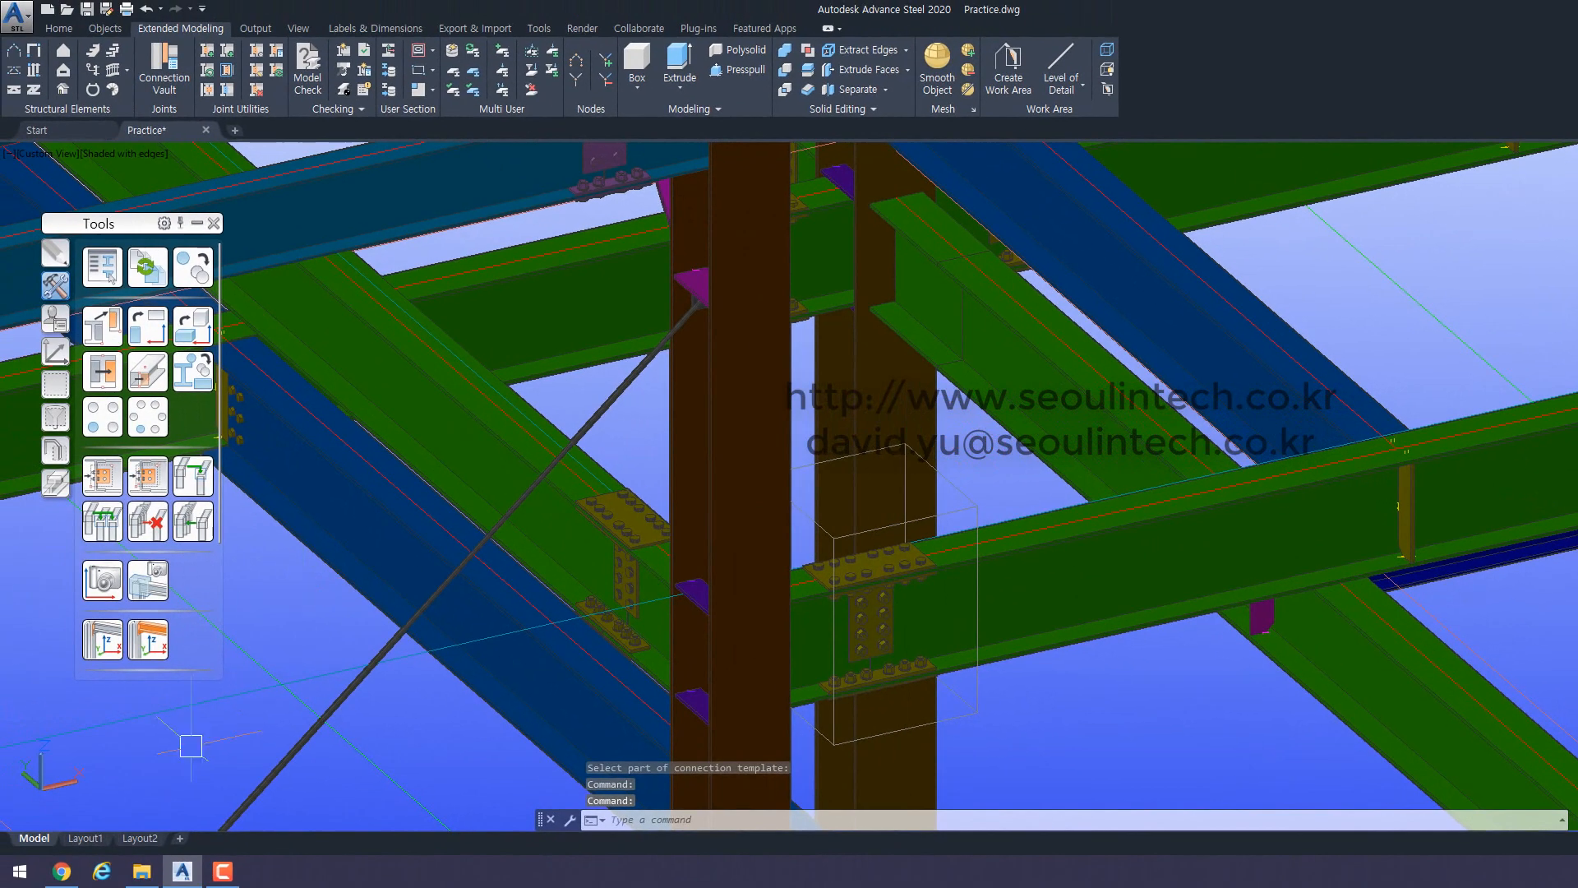
# Step: Switch to File Explorer and open Advance Steel short cut.lsp in Notepad
pyautogui.click(153, 870)
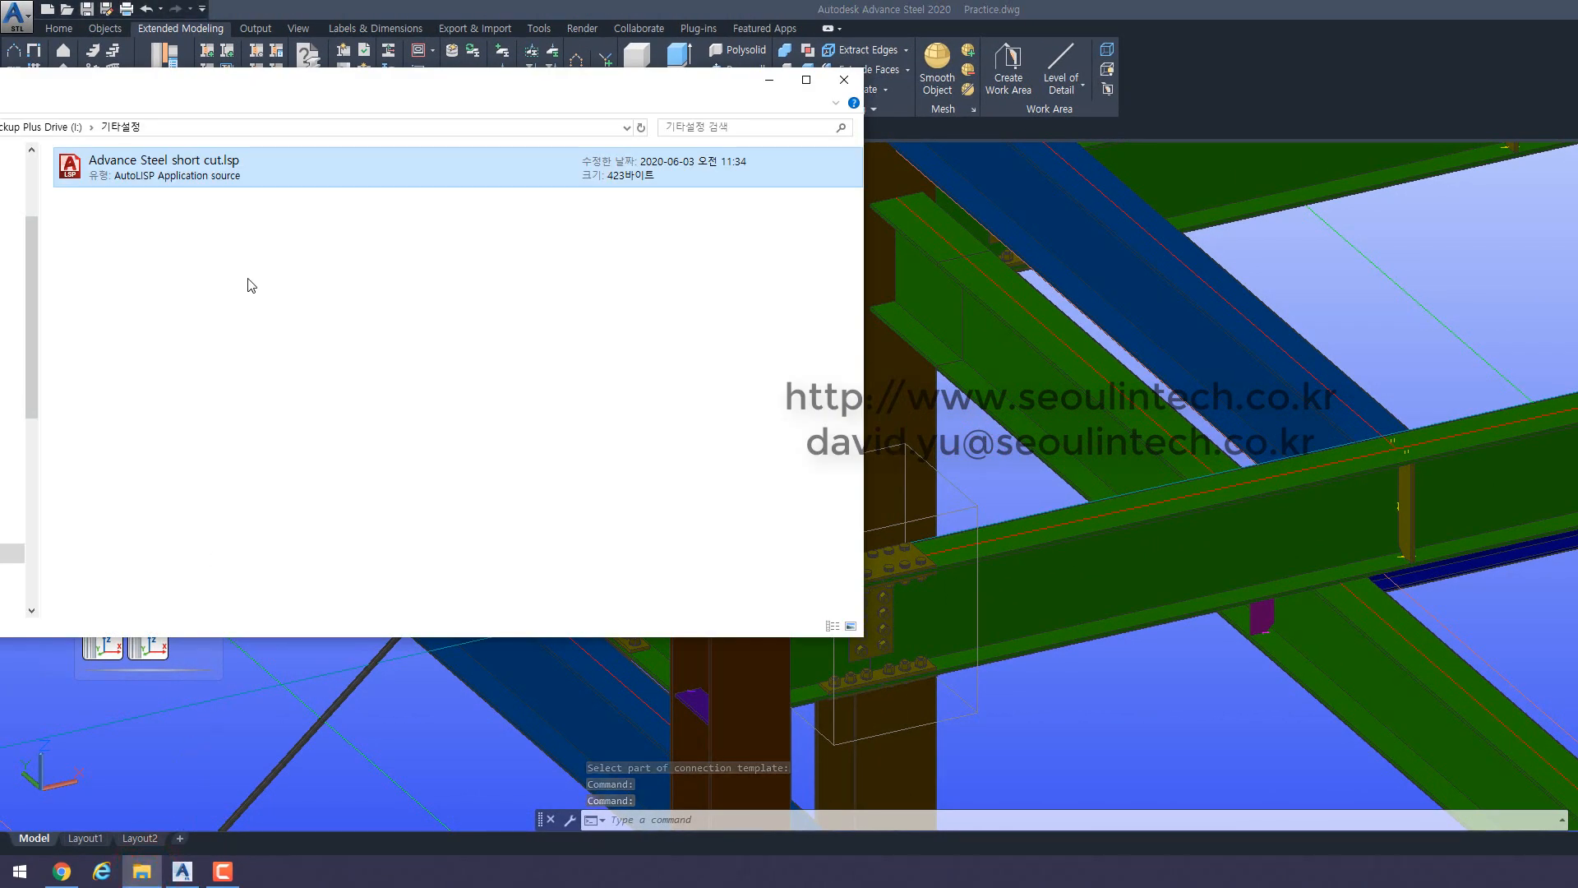
pyautogui.doubleClick(207, 179)
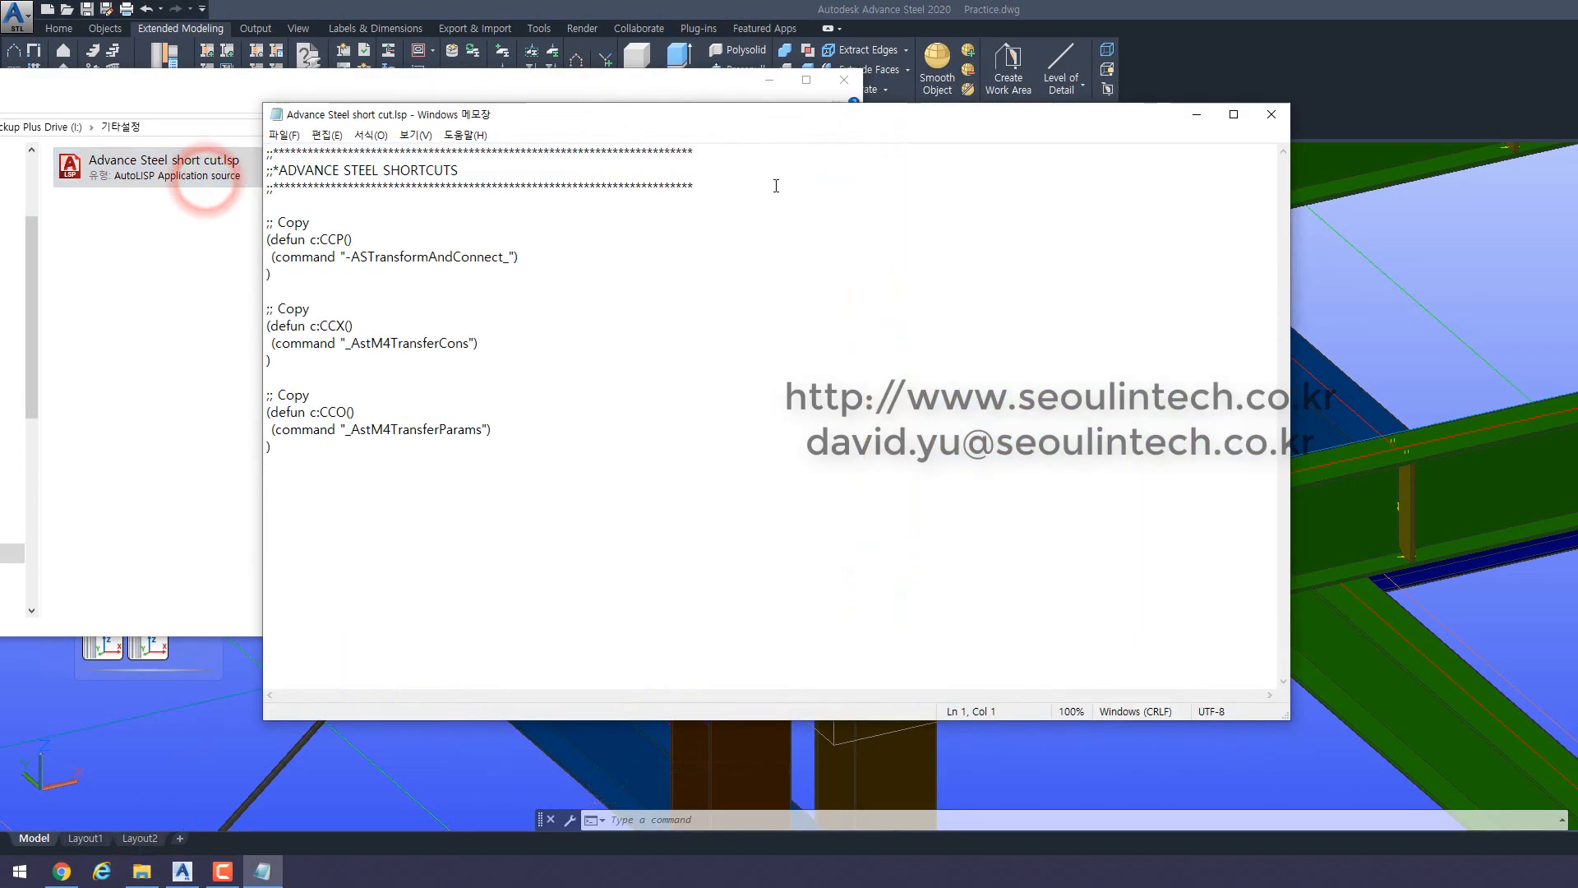